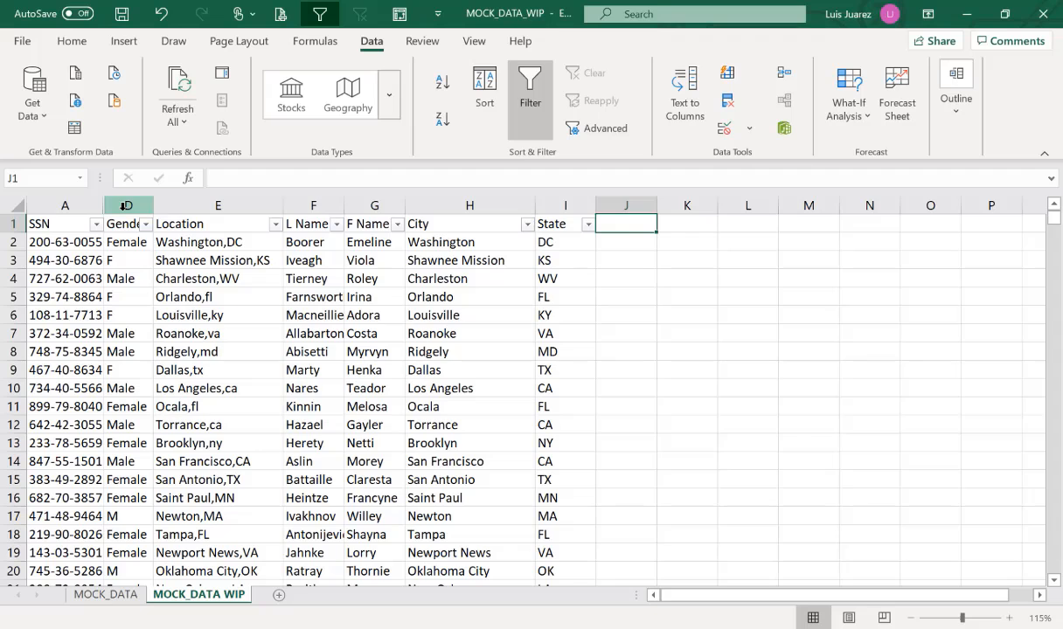
- Unhide the Name and Email columns between columns A and D
click(76, 205)
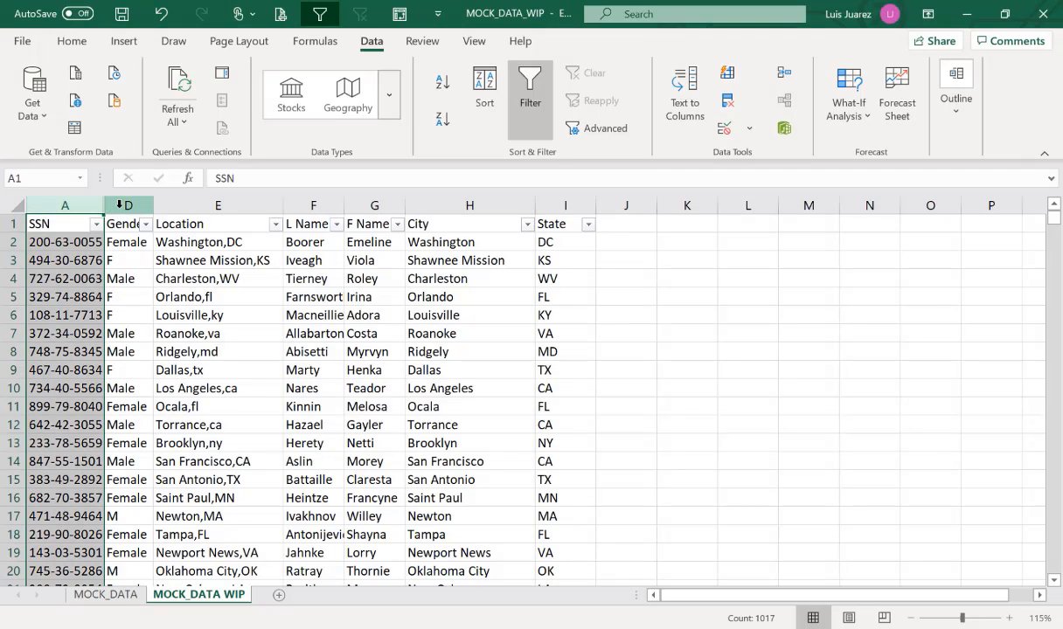
drag(121, 204, 88, 206)
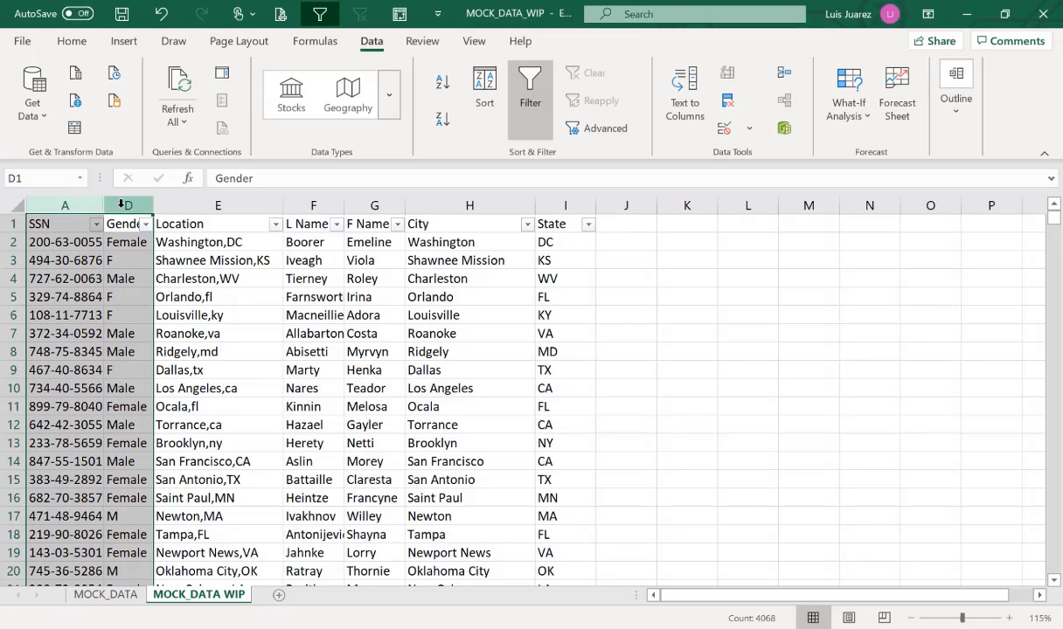
click(124, 205)
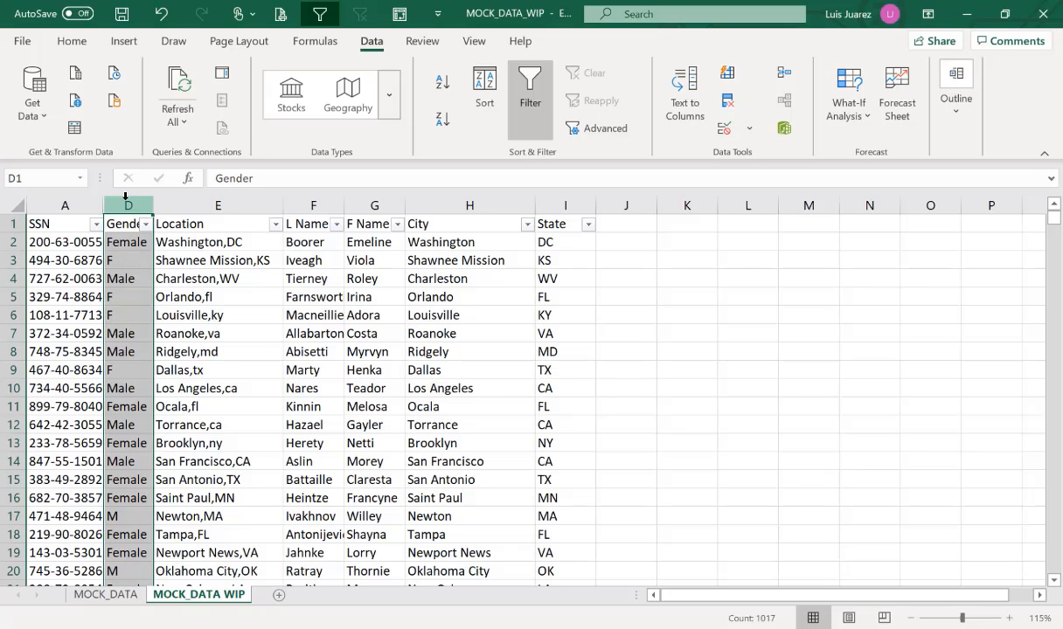
shift+click(91, 204)
right_click(91, 205)
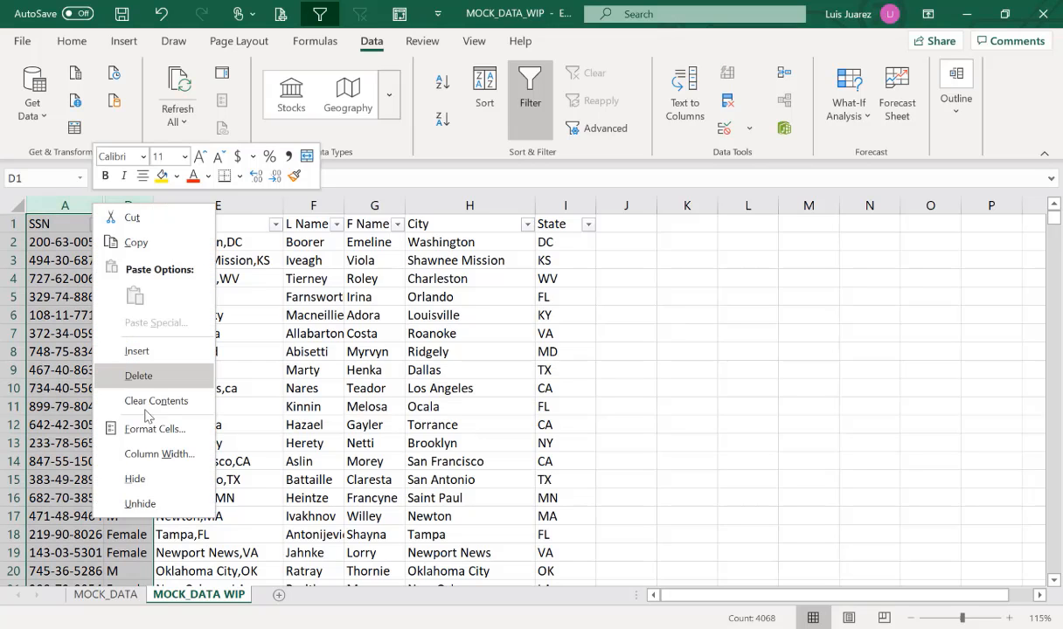
click(151, 501)
click(202, 367)
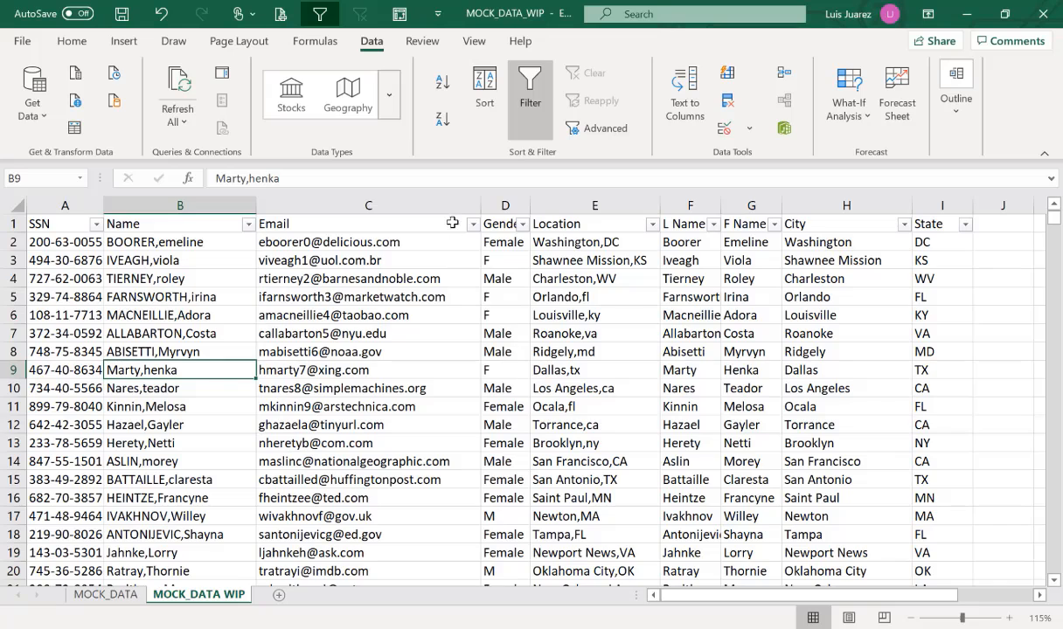
- Examine the part before the @ sign in cell C2 of the Email column, and the SSN column
click(505, 205)
click(368, 249)
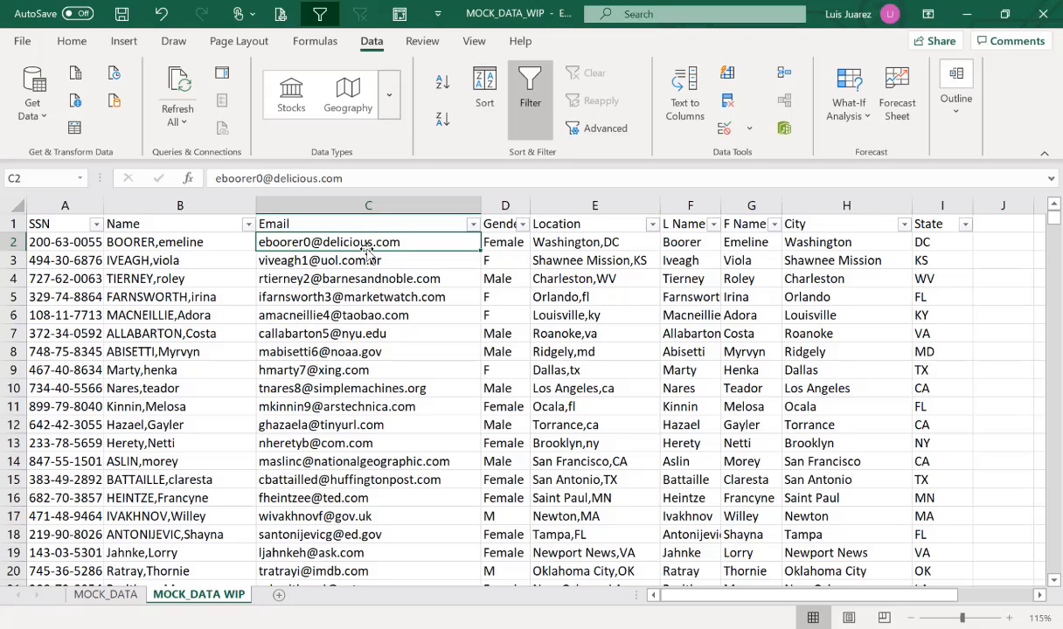
double_click(308, 242)
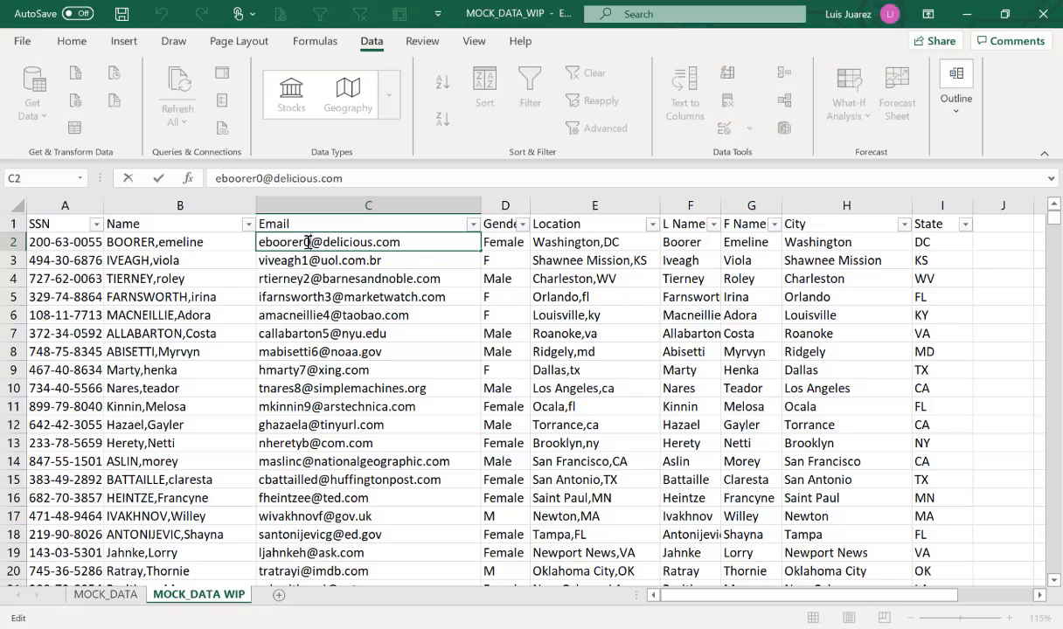
drag(312, 243, 258, 243)
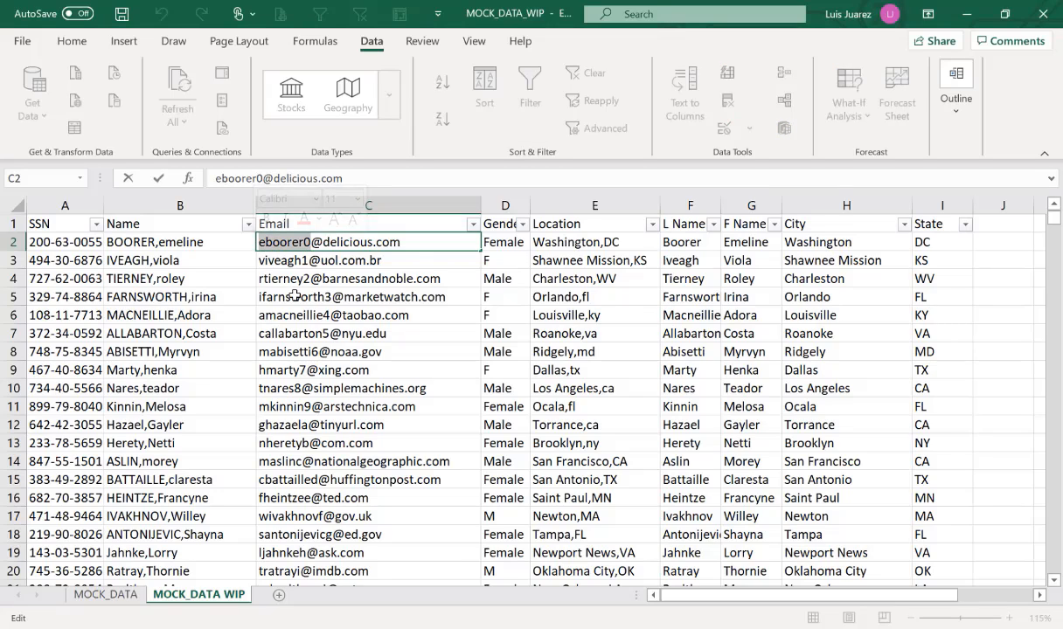
key(shift+Right)
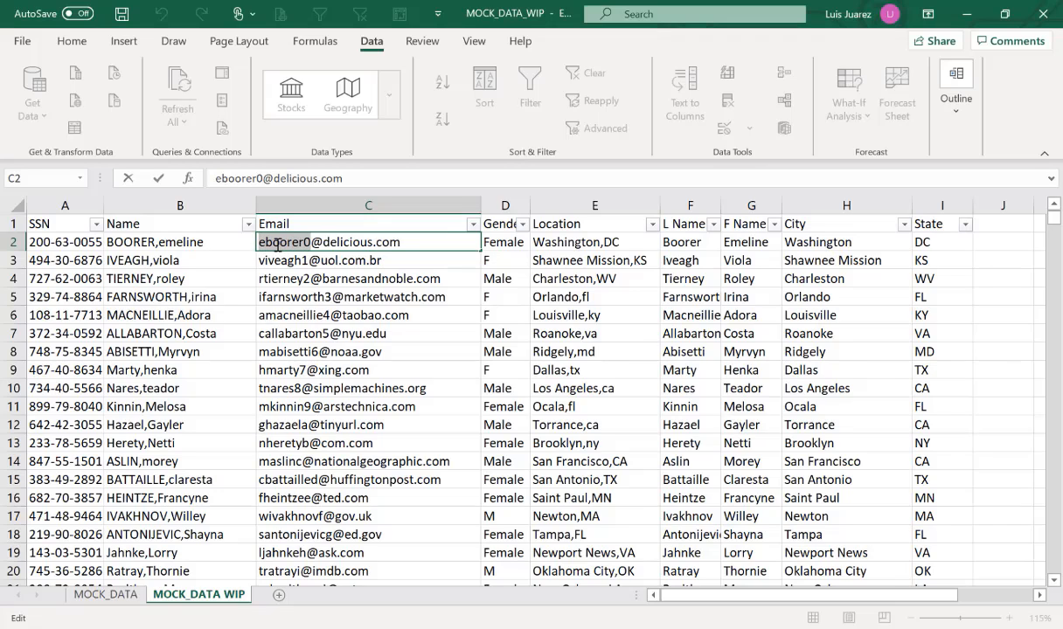
key(shift+Left)
click(80, 204)
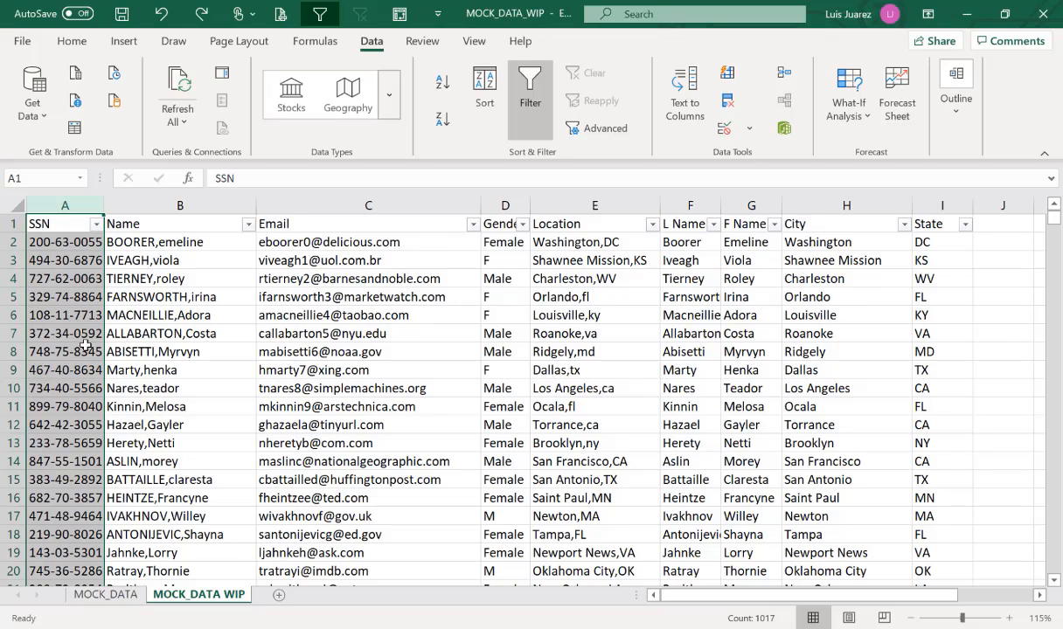
- Hide the Email column C
click(342, 209)
right_click(342, 209)
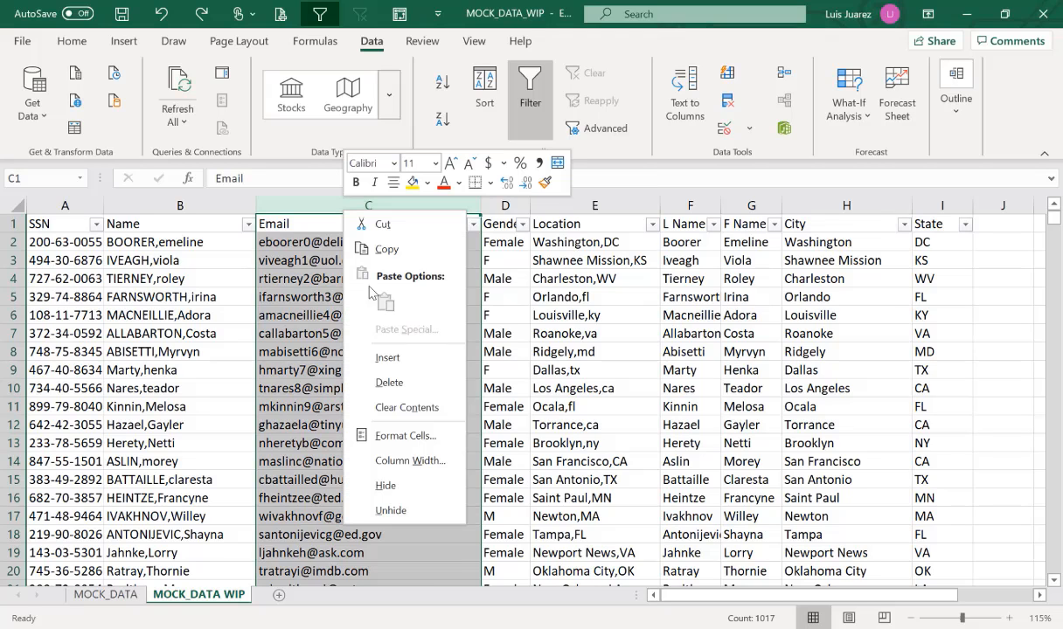
click(386, 492)
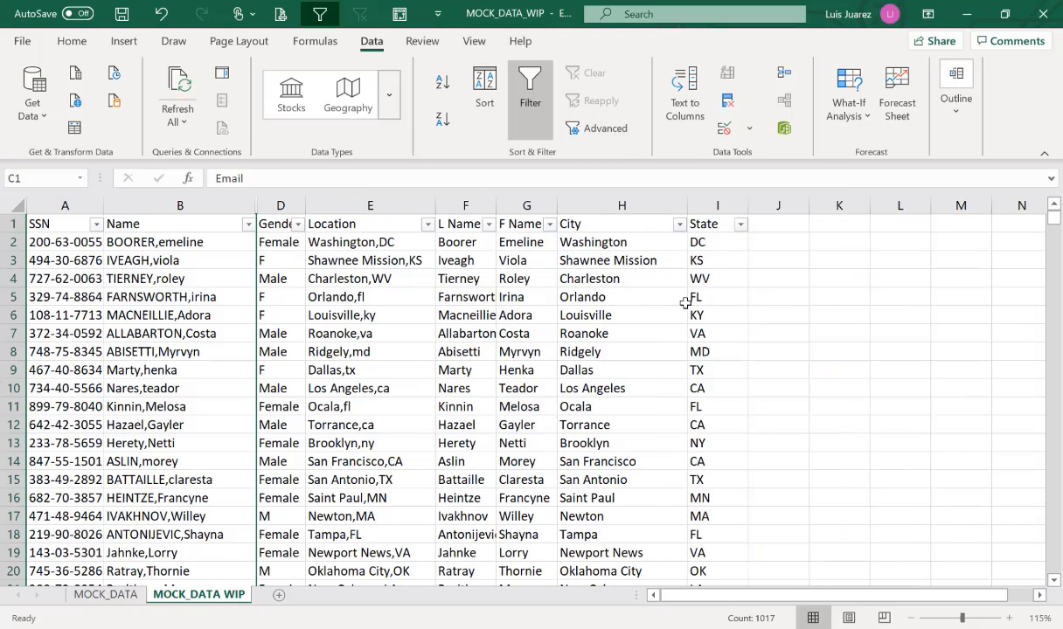
- Extract the last four SSN characters in J2 with =RIGHT(A2,4) and fill the formula down column J
click(780, 210)
drag(781, 210, 909, 209)
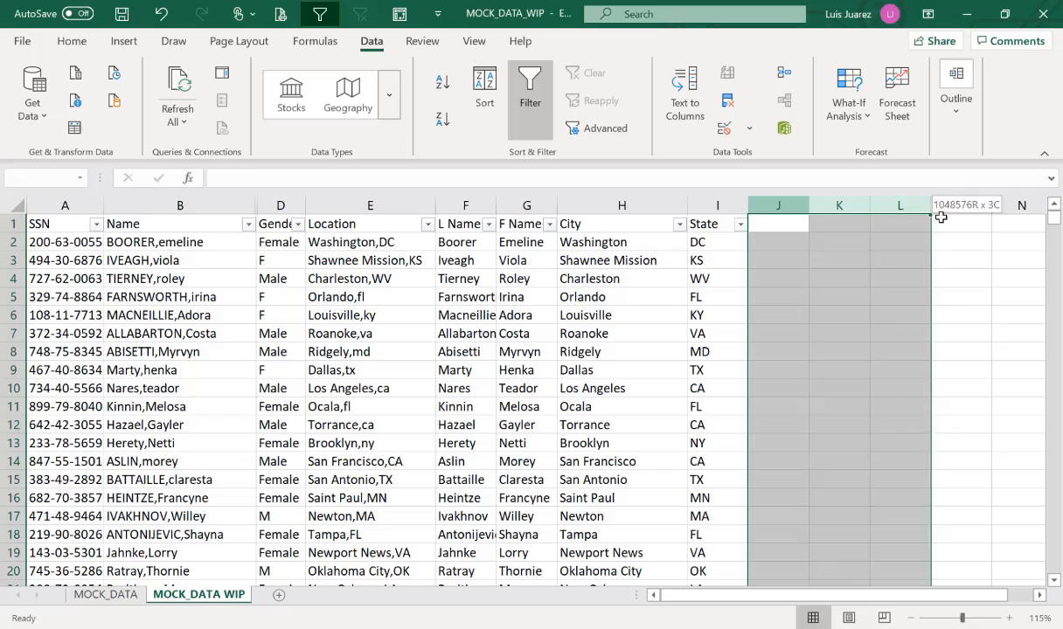
click(780, 244)
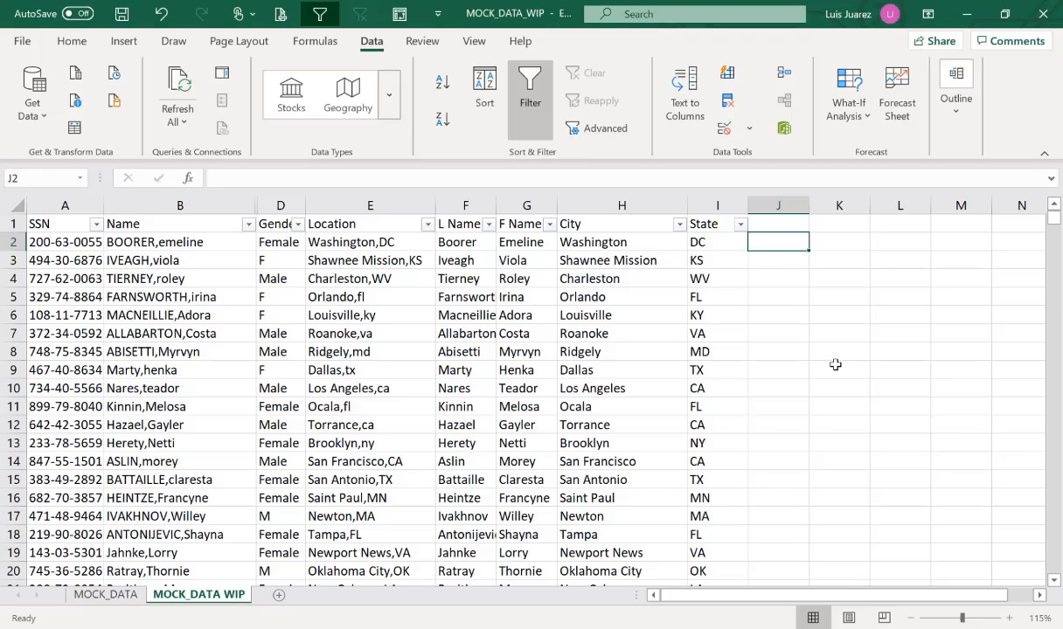
text(=)
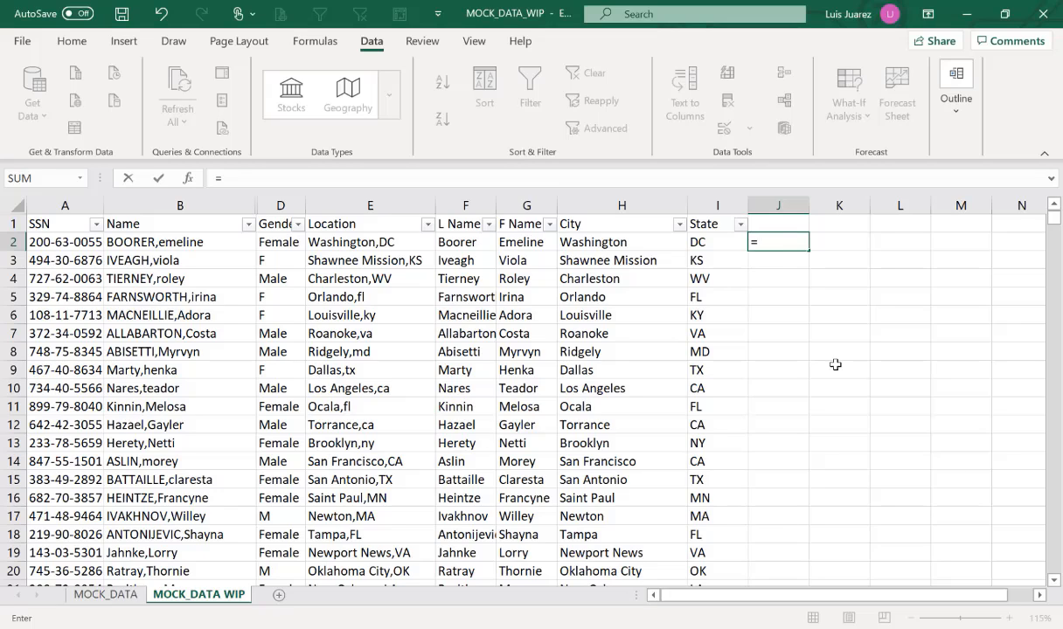
text(righ)
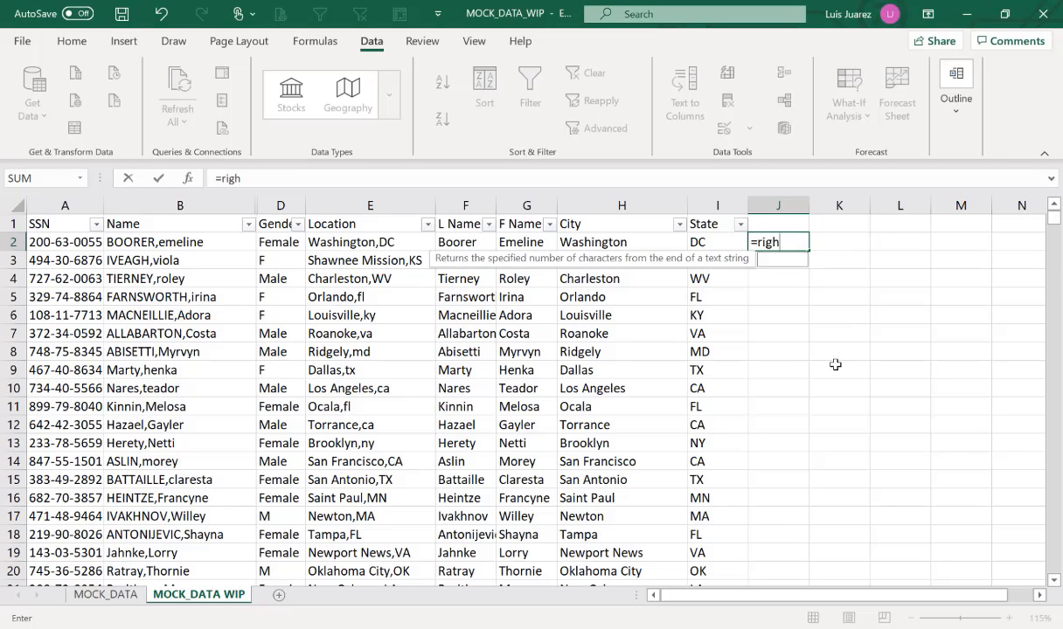
key(Tab)
key(Left)
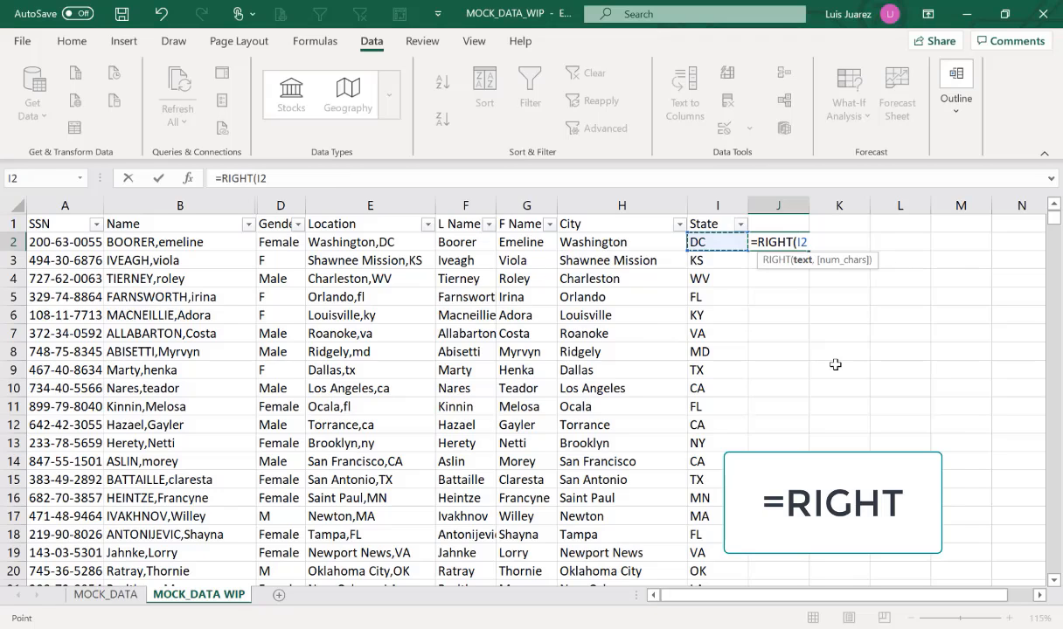
key(ctrl+Left)
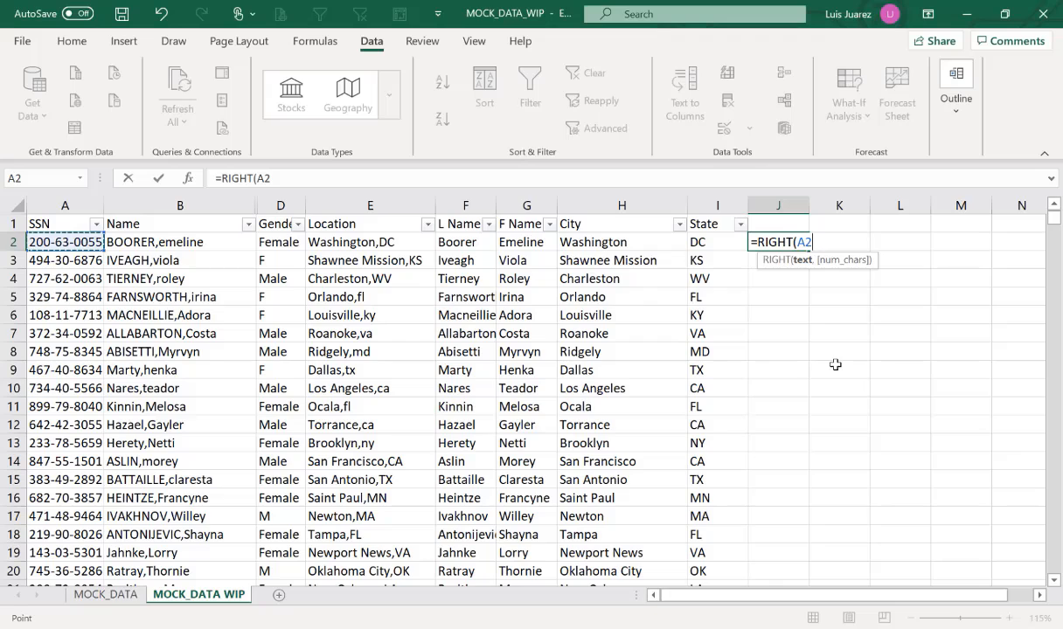
text(,)
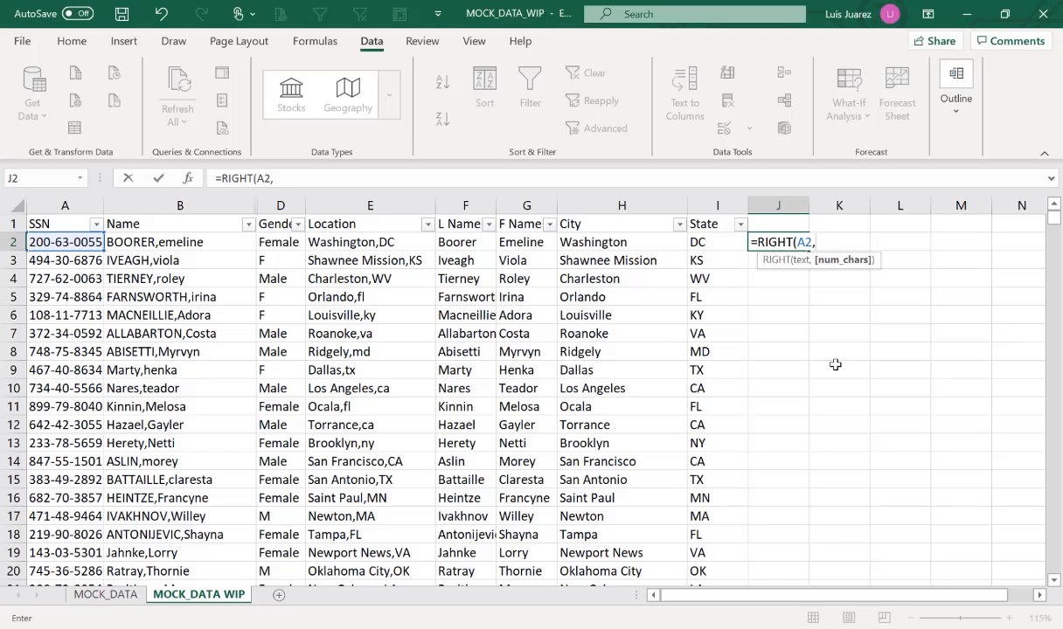
text(4))
key(Return)
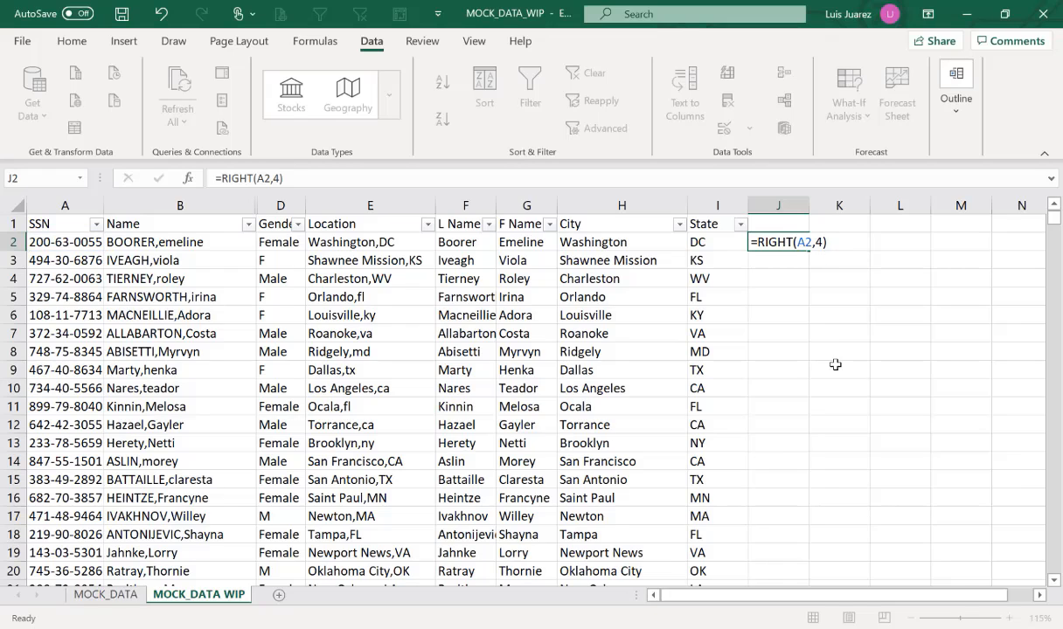
click(760, 242)
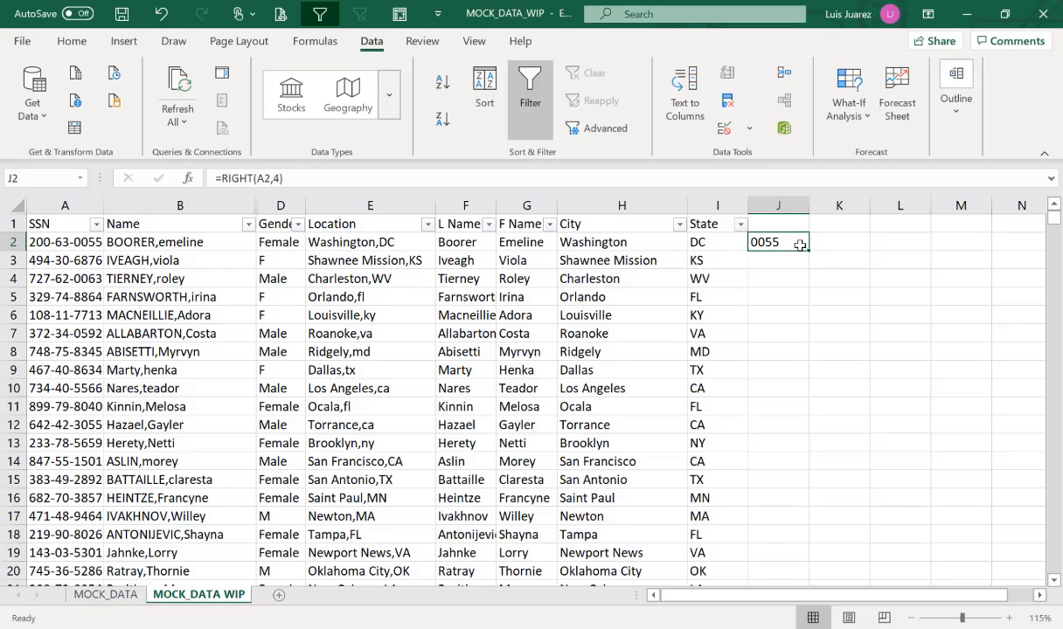
double_click(808, 248)
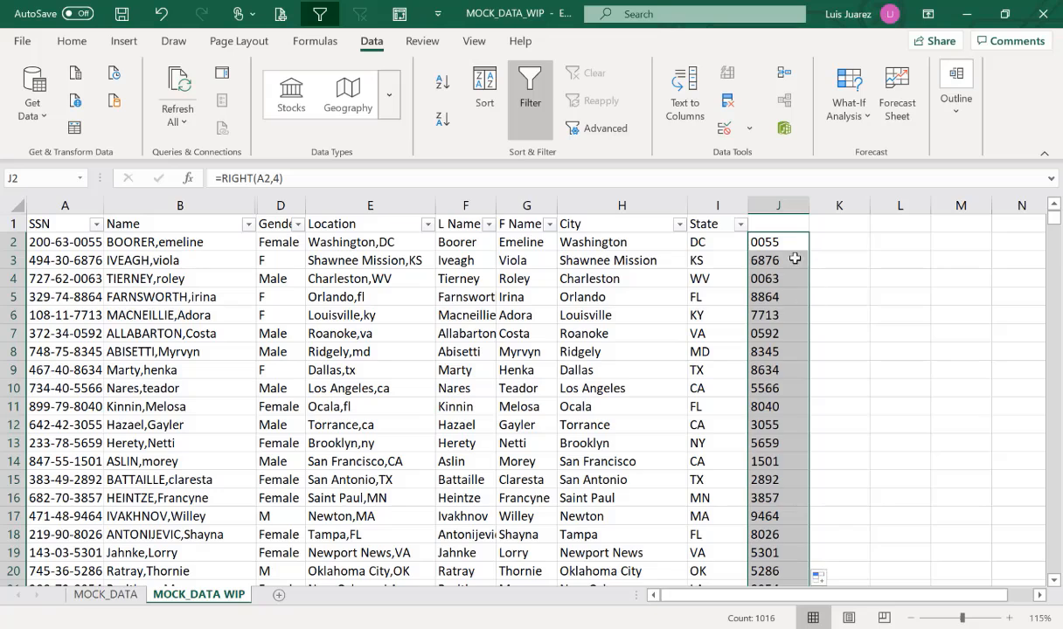
- Enter the header "Customer ID" in cell K1
click(844, 246)
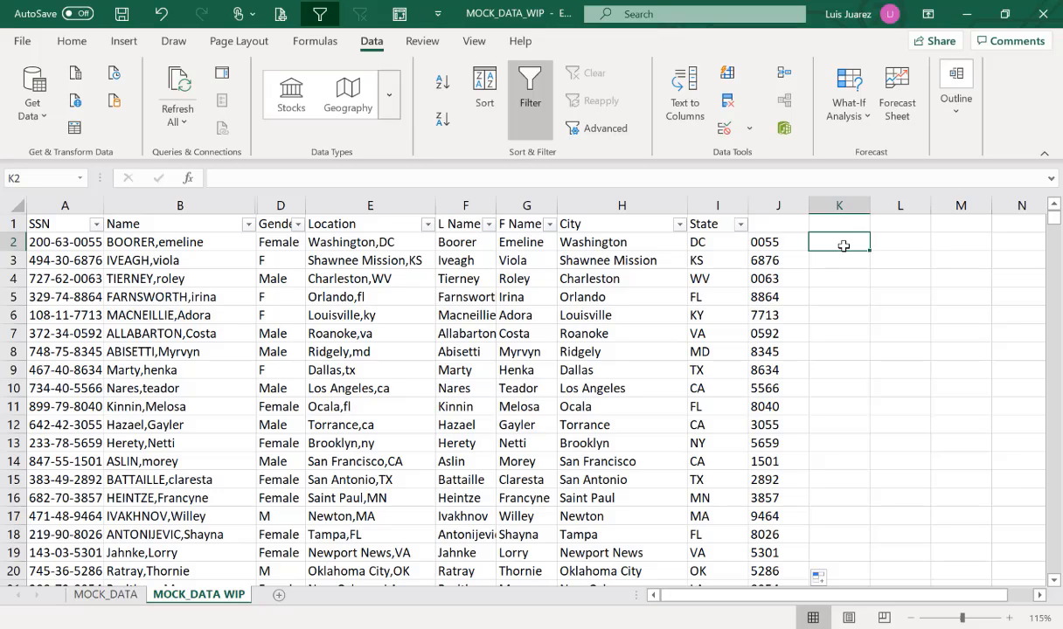
key(Up)
text(Customer ID)
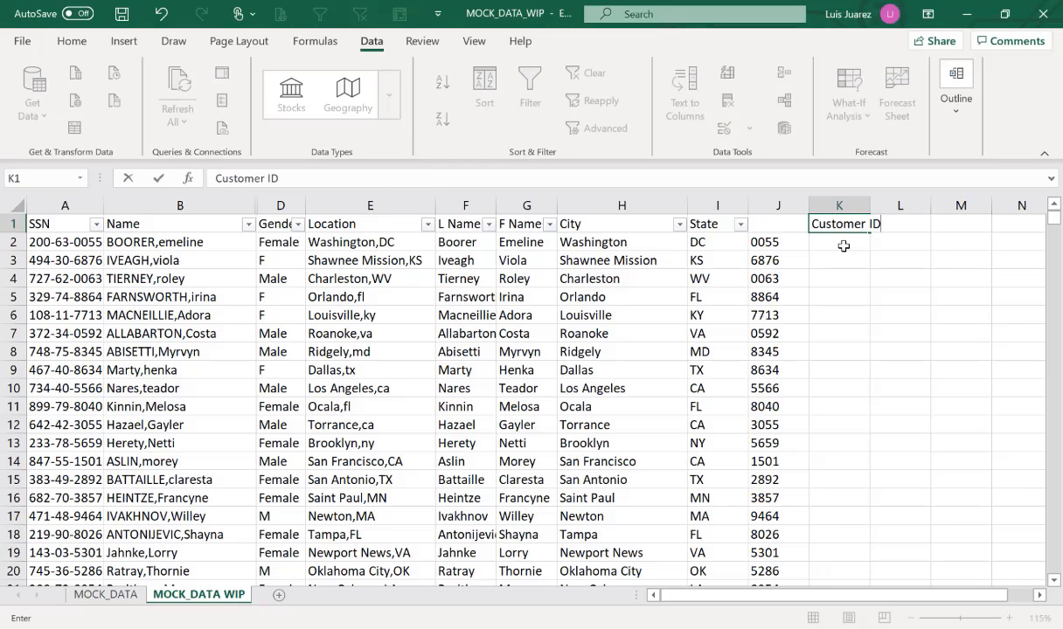
key(Return)
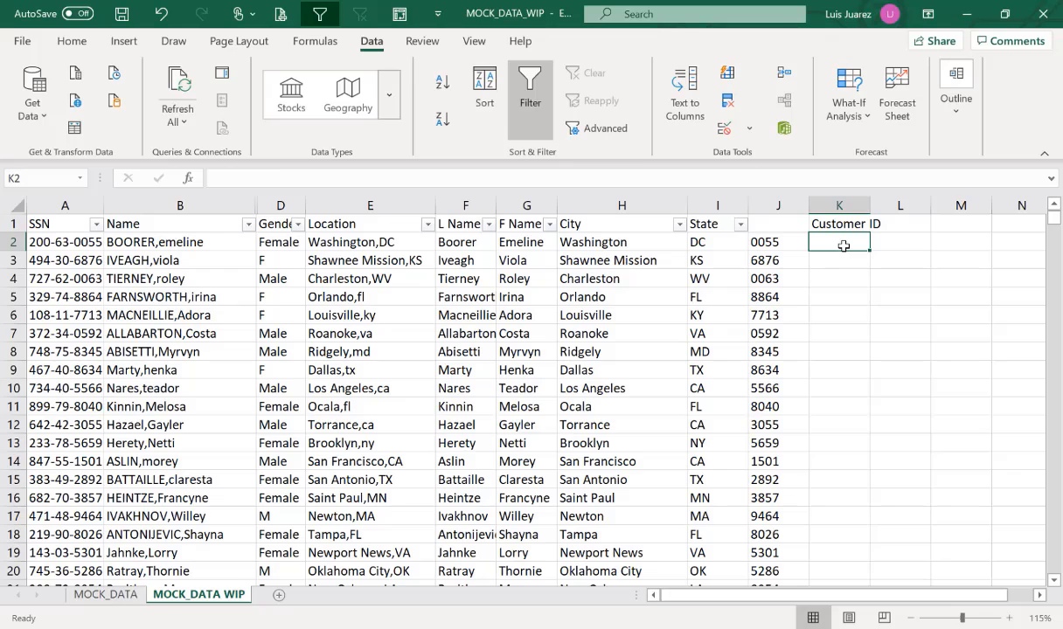
- Join the state in I2, a hyphen and the SSN digits in J2 by entering =CONCATENATE(I2,"-",J2) in K2
click(710, 205)
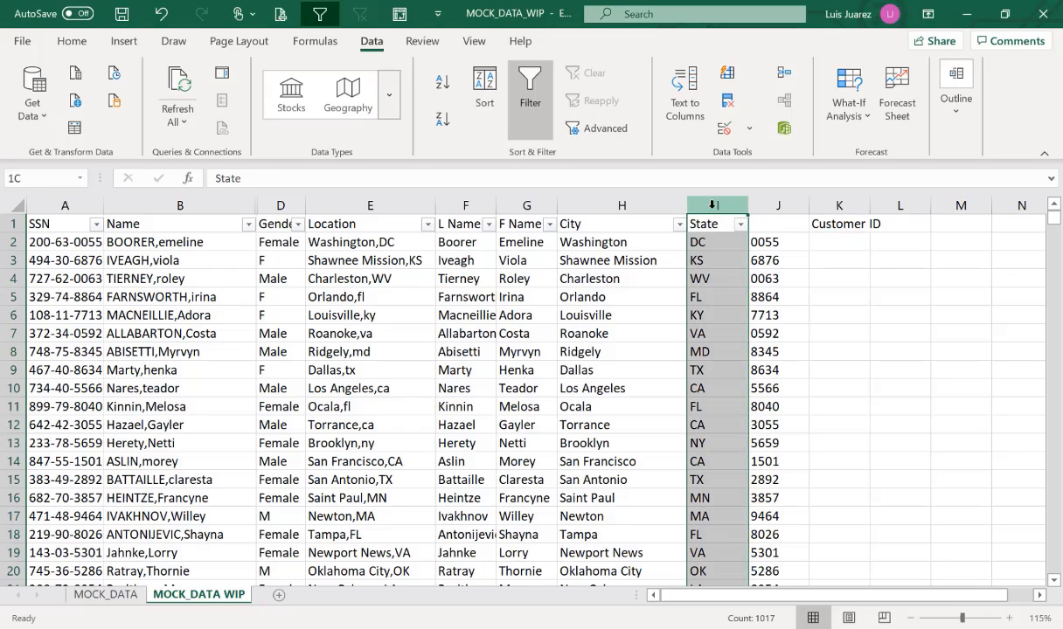
click(770, 204)
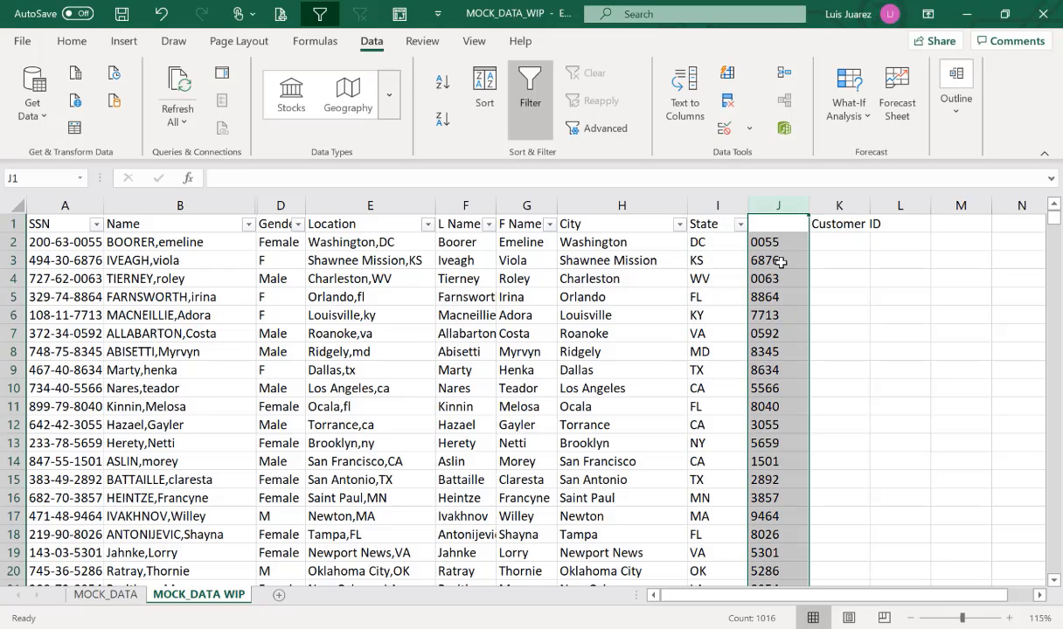
click(833, 246)
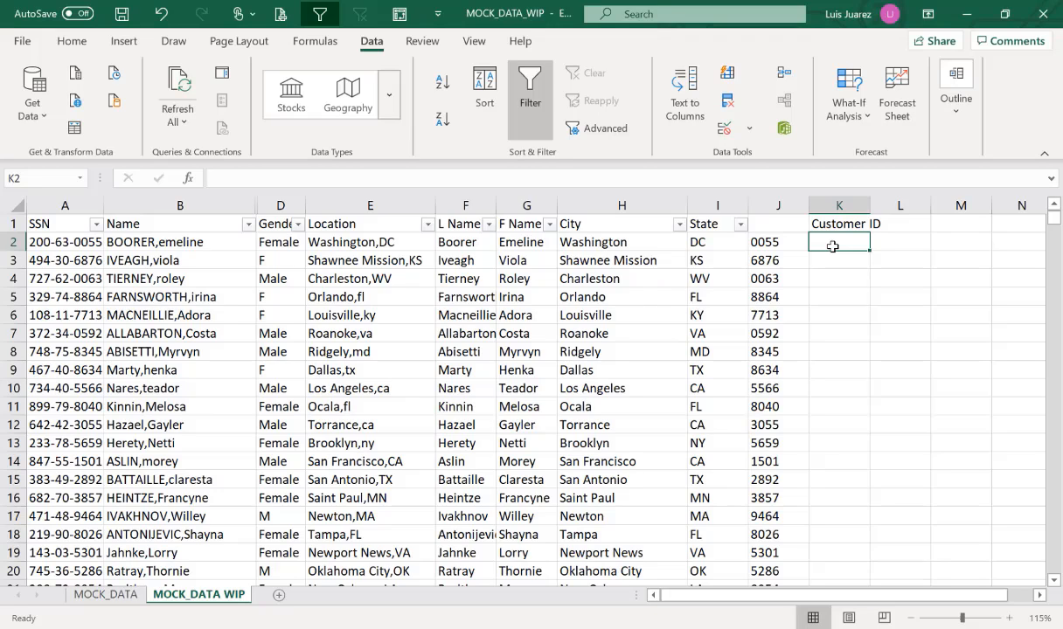
text(=)
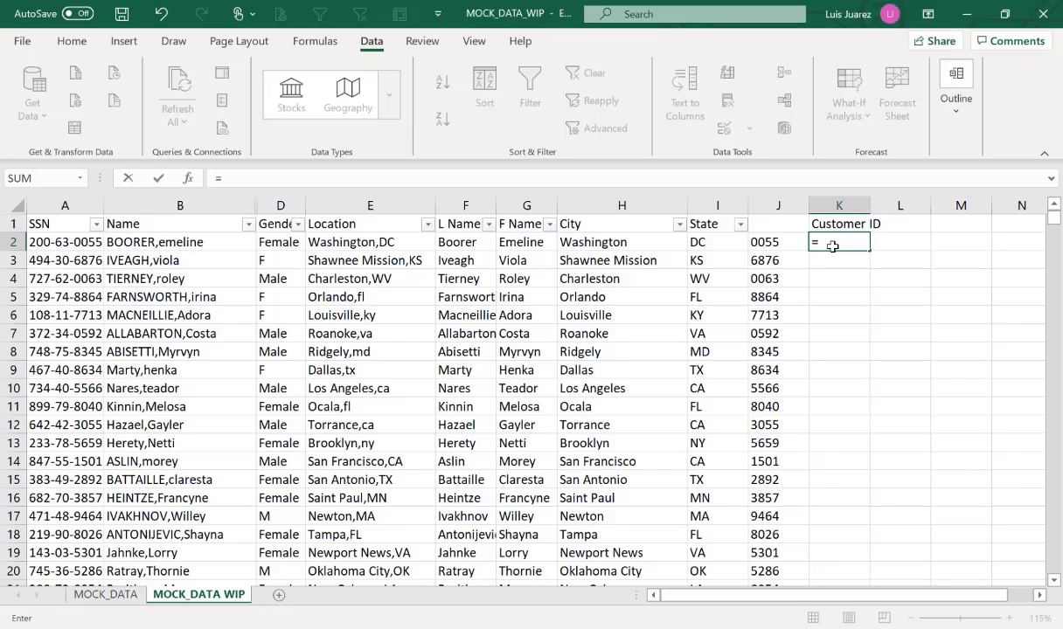
text(conc)
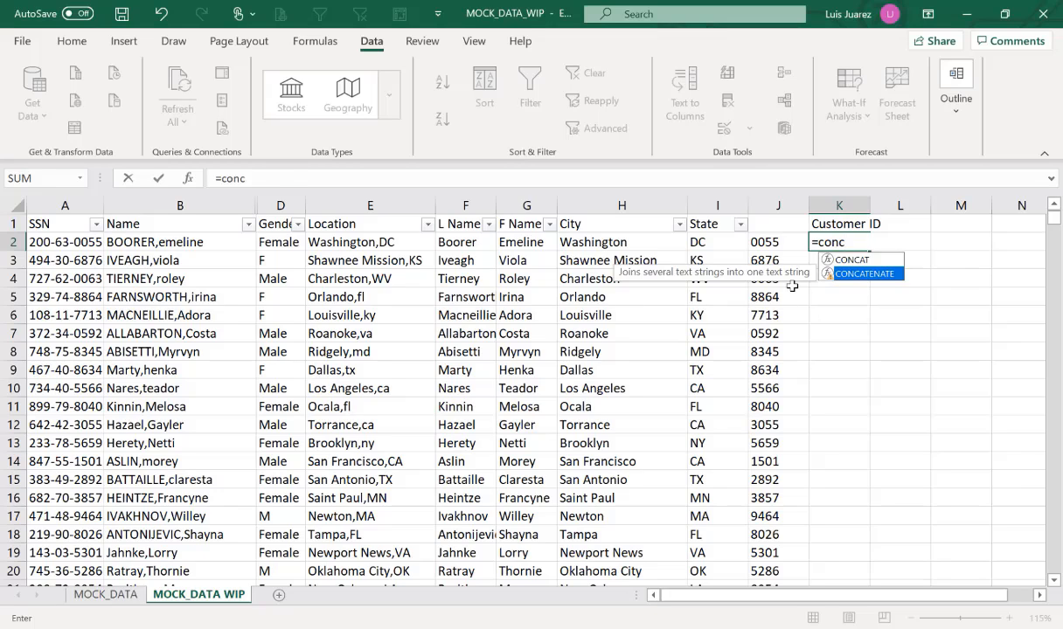
key(Tab)
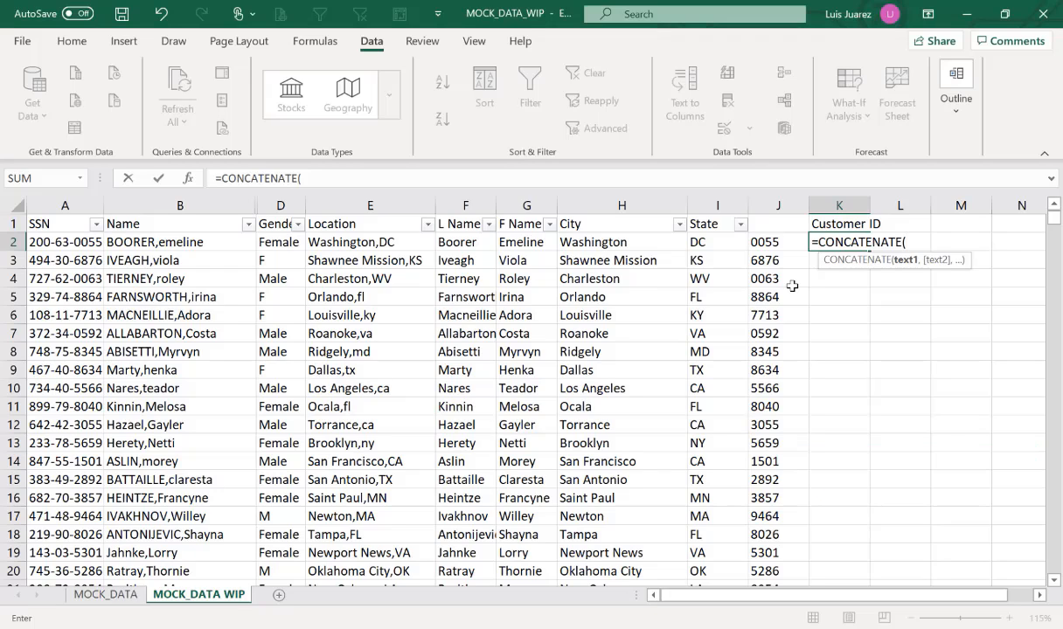
click(722, 243)
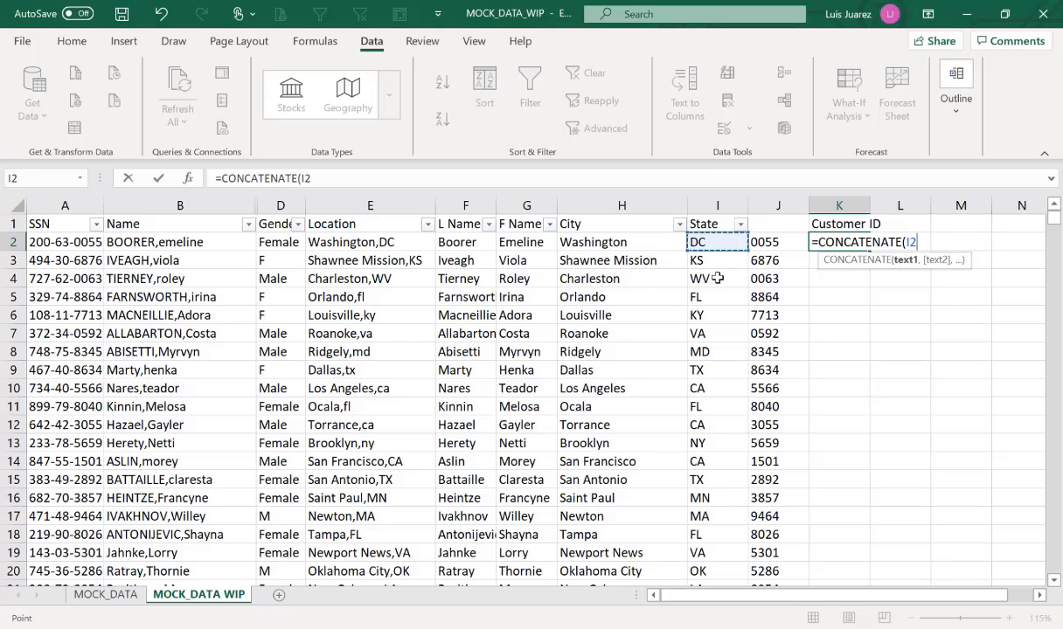
text(,)
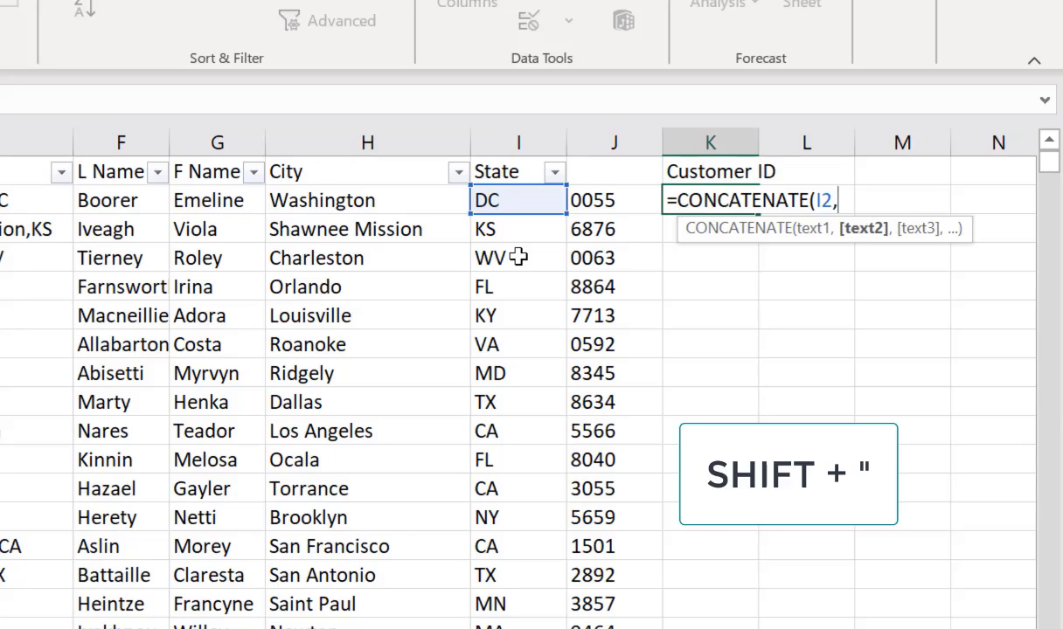
text("-)
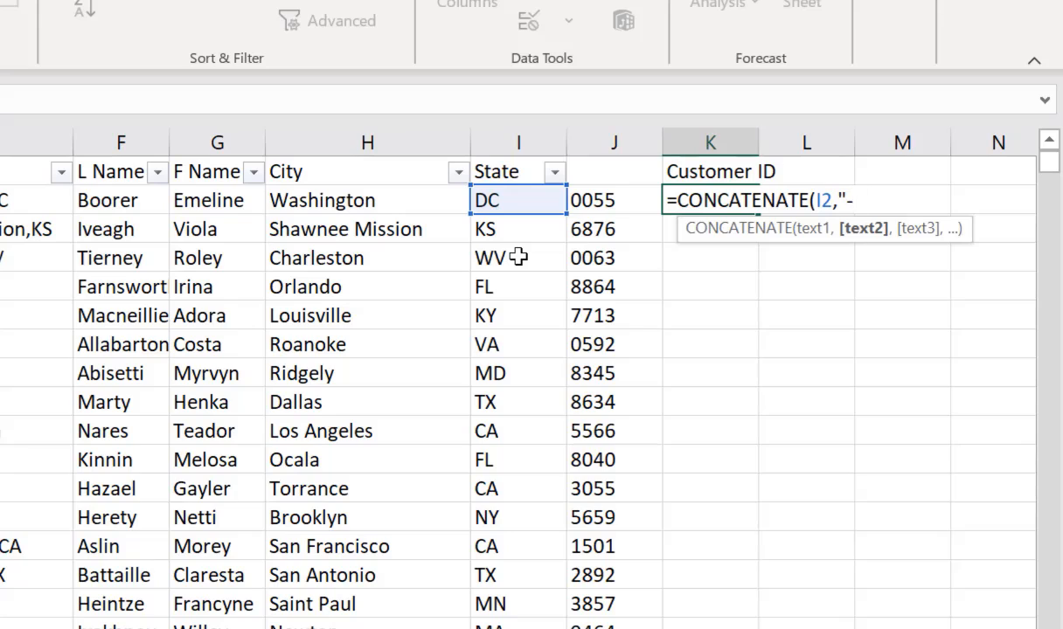
text(",)
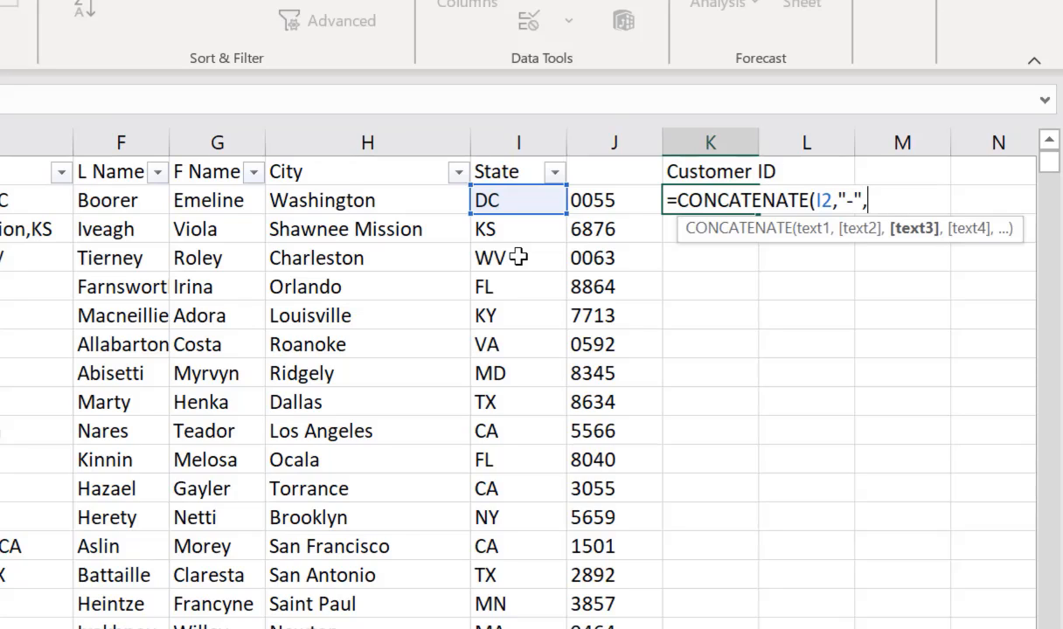
click(612, 200)
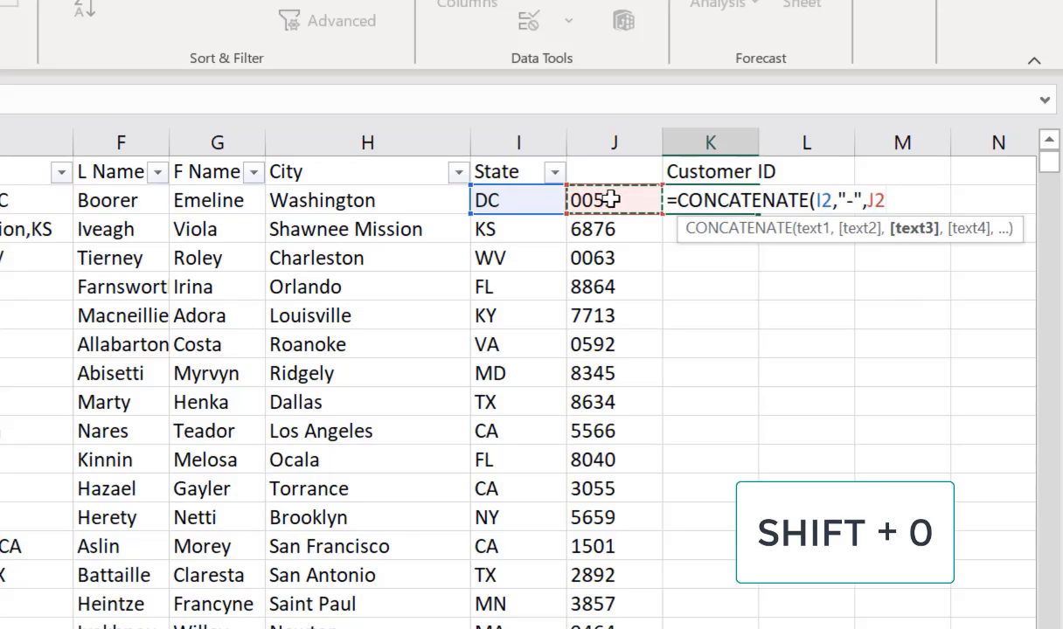
text())
key(Return)
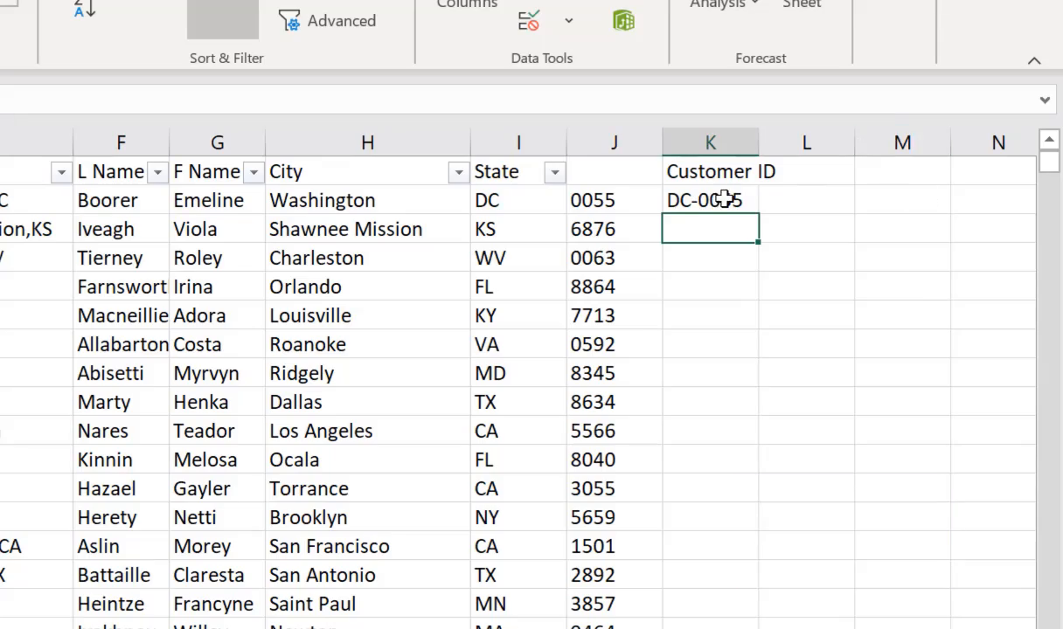
- Fill the CONCATENATE formula from K2 down the Customer ID column
drag(517, 201, 604, 202)
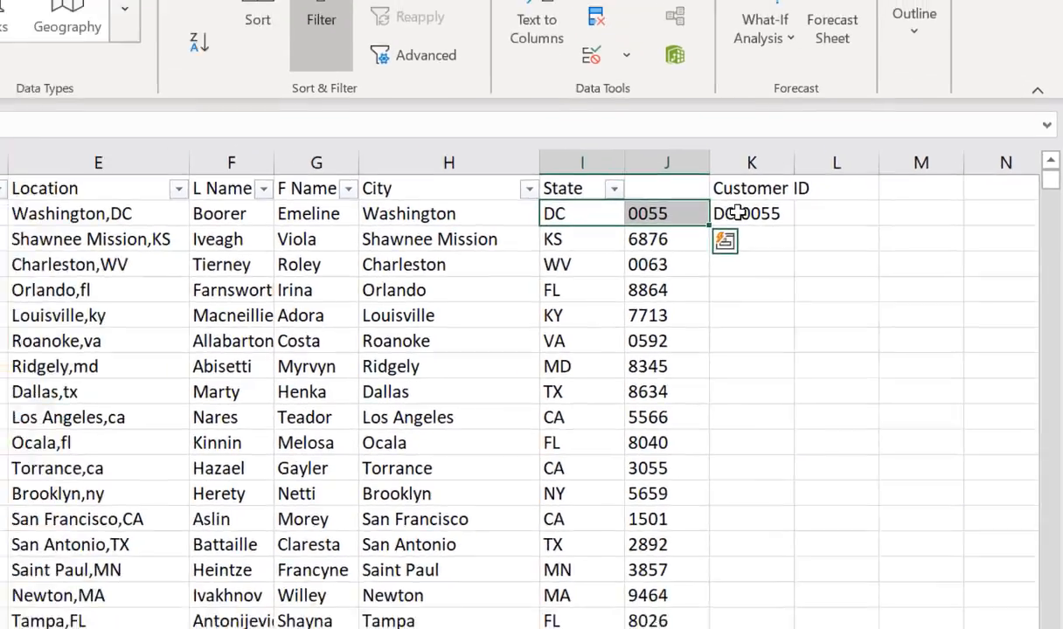
click(704, 200)
double_click(874, 250)
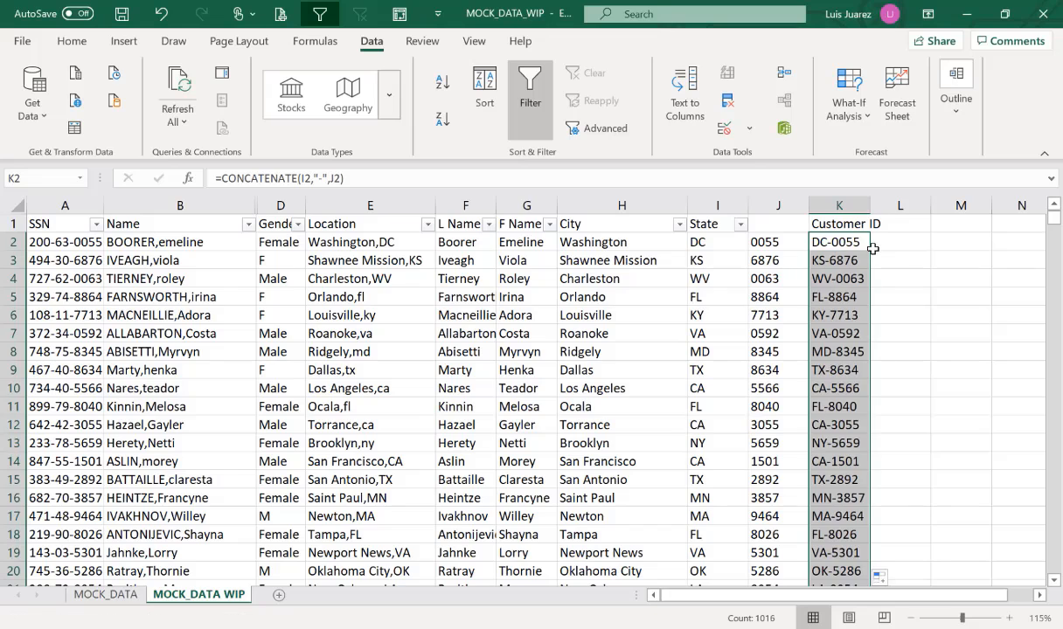
click(900, 313)
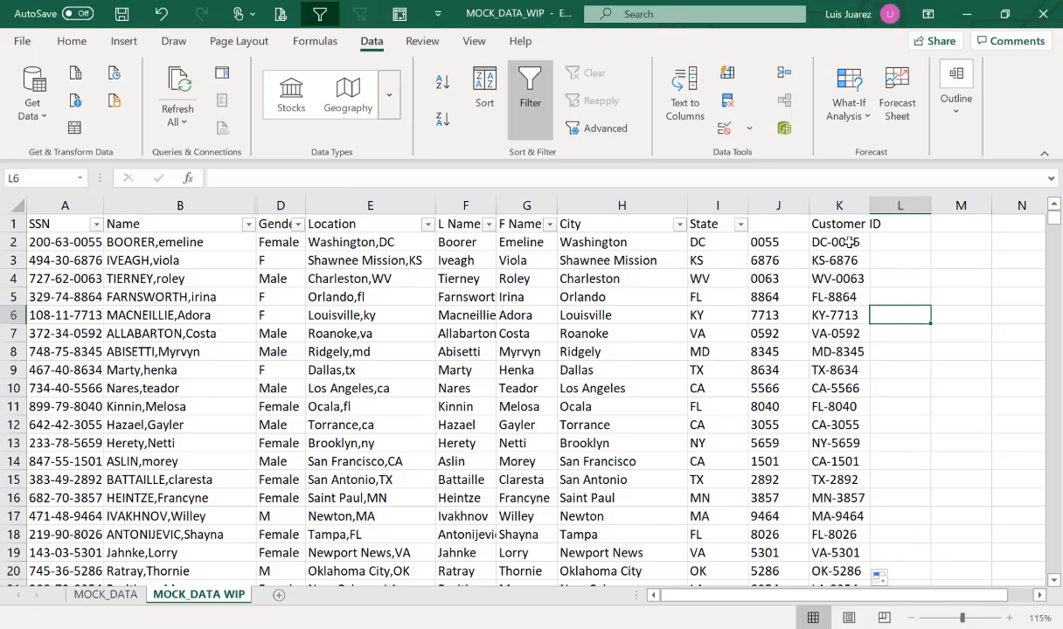
- Remove the hyphen argument from the formula in K2 so that it reads =CONCATENATE(I2,J2)
click(811, 238)
click(404, 178)
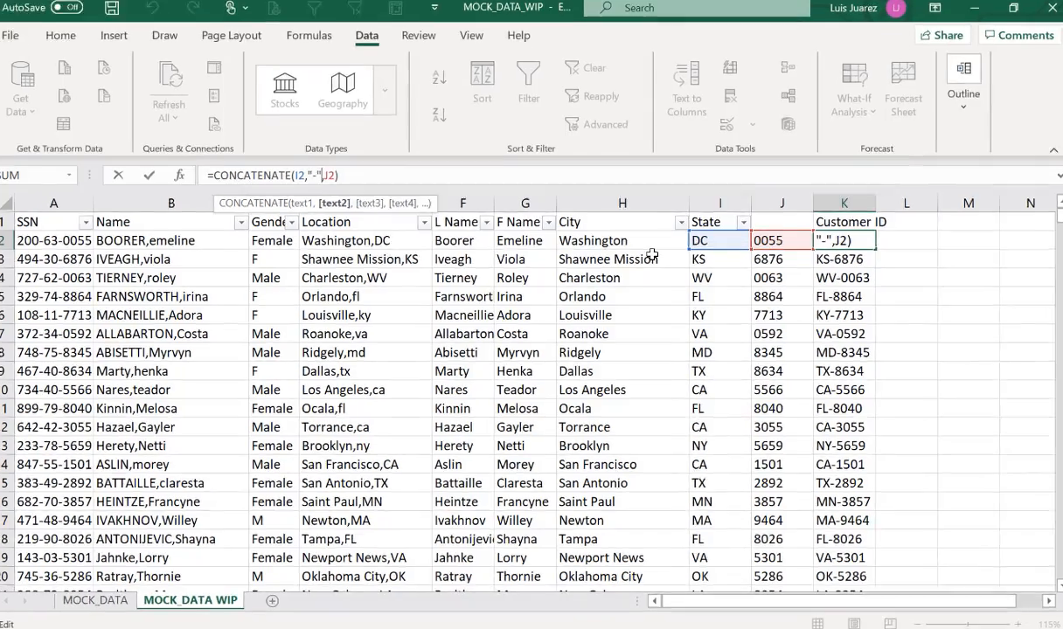
key(Delete)
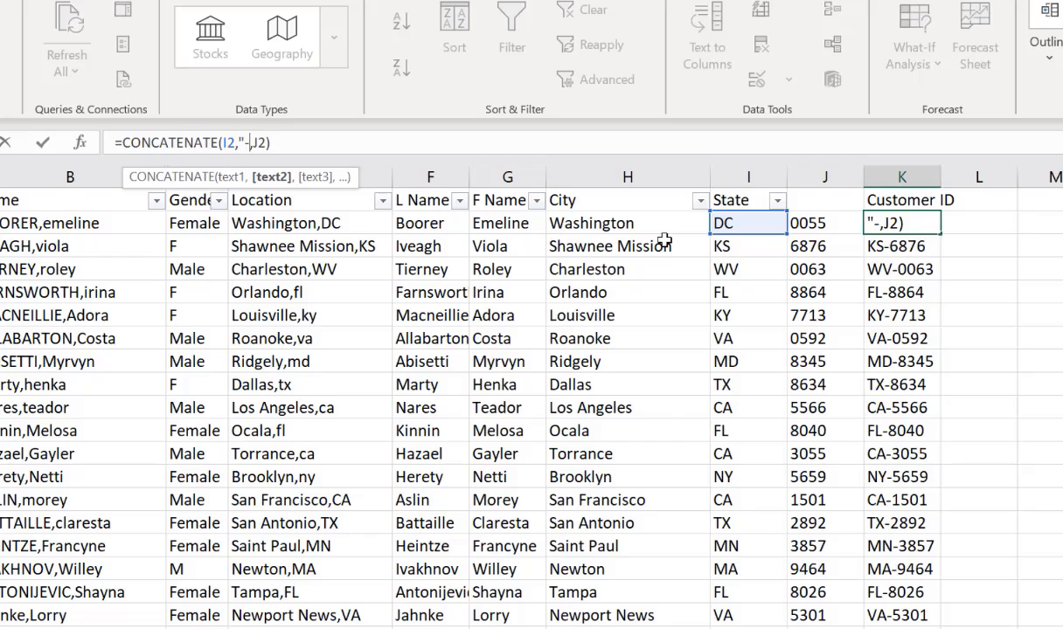
key(BackSpace)
key(BackSpace)
key(BackSpace)
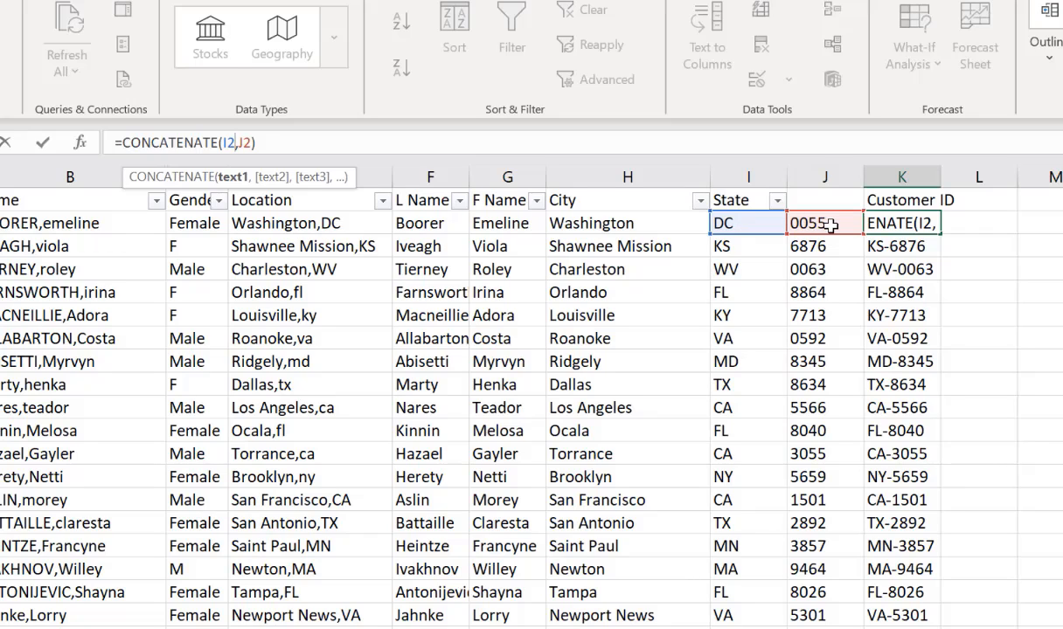
key(Return)
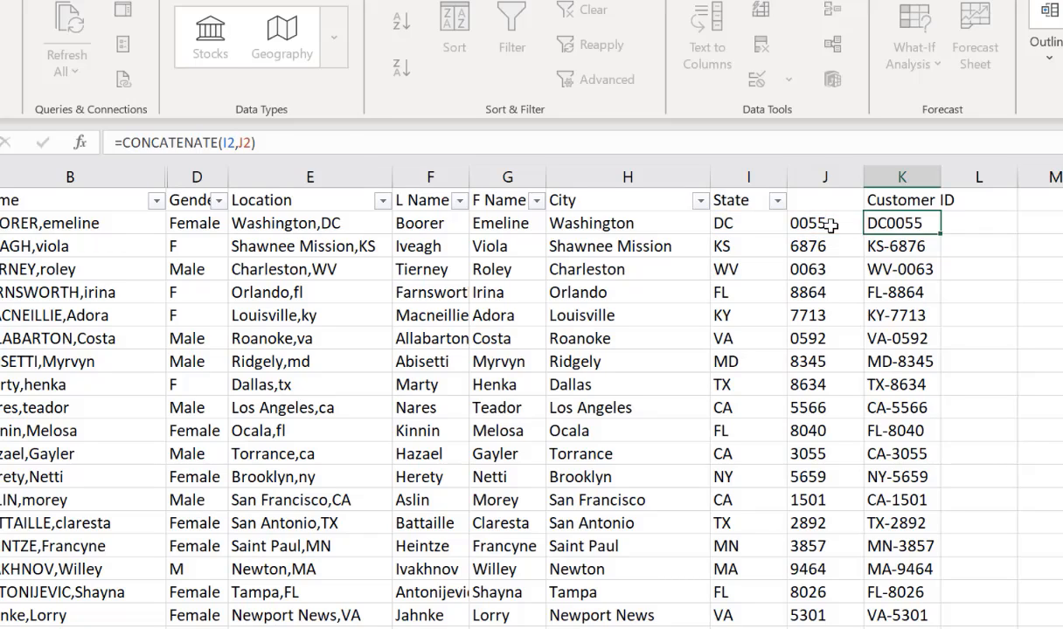
- Show the text of K2's formula in L2 by entering =FORMULATEXT(K2)
click(976, 178)
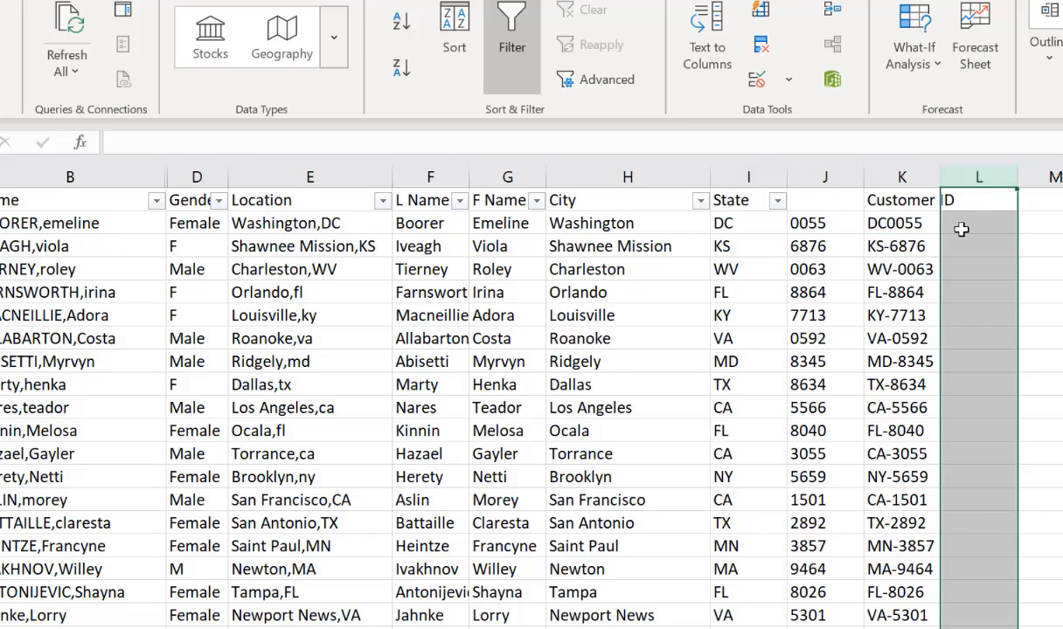
click(902, 177)
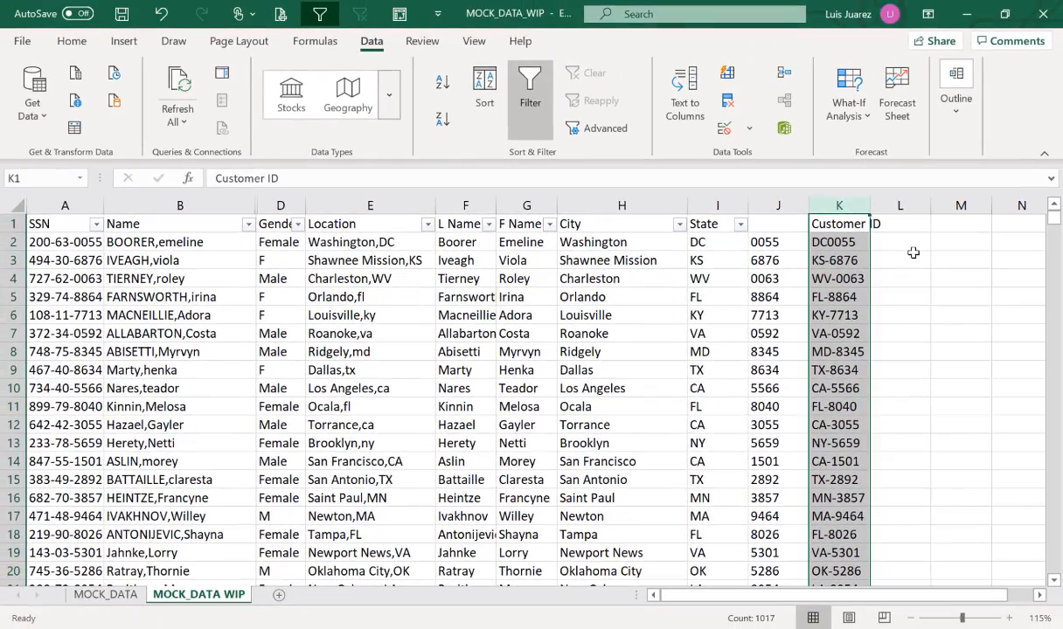
click(910, 246)
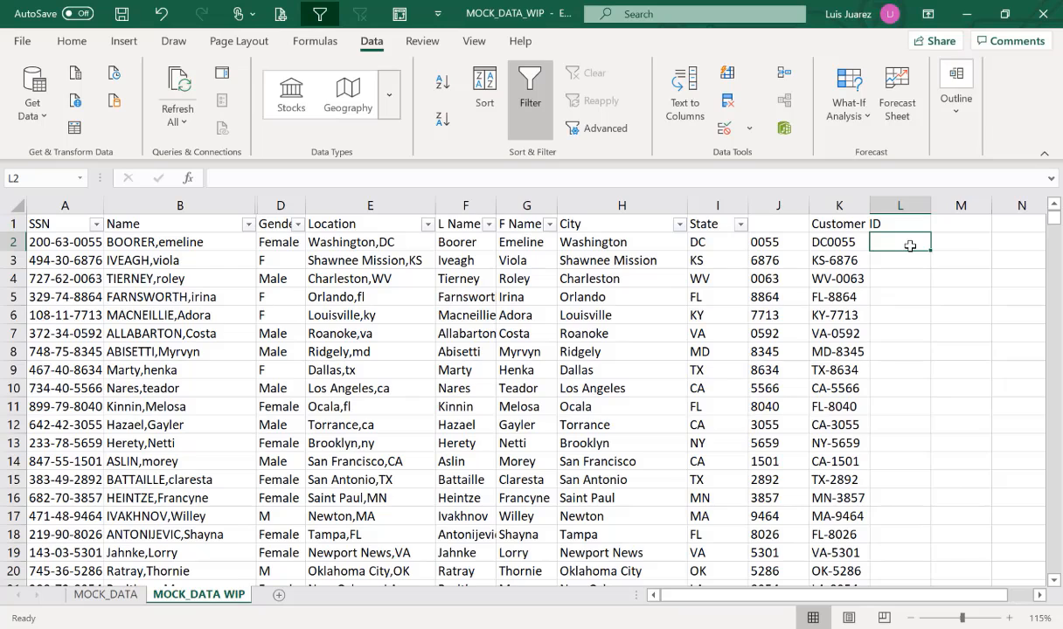
text(=)
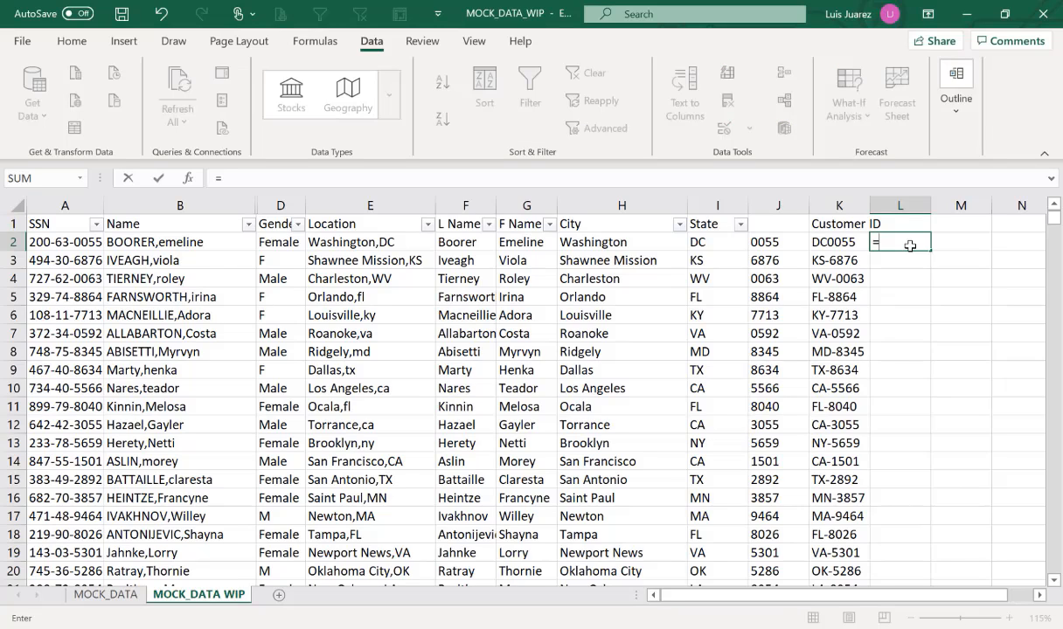
text(form)
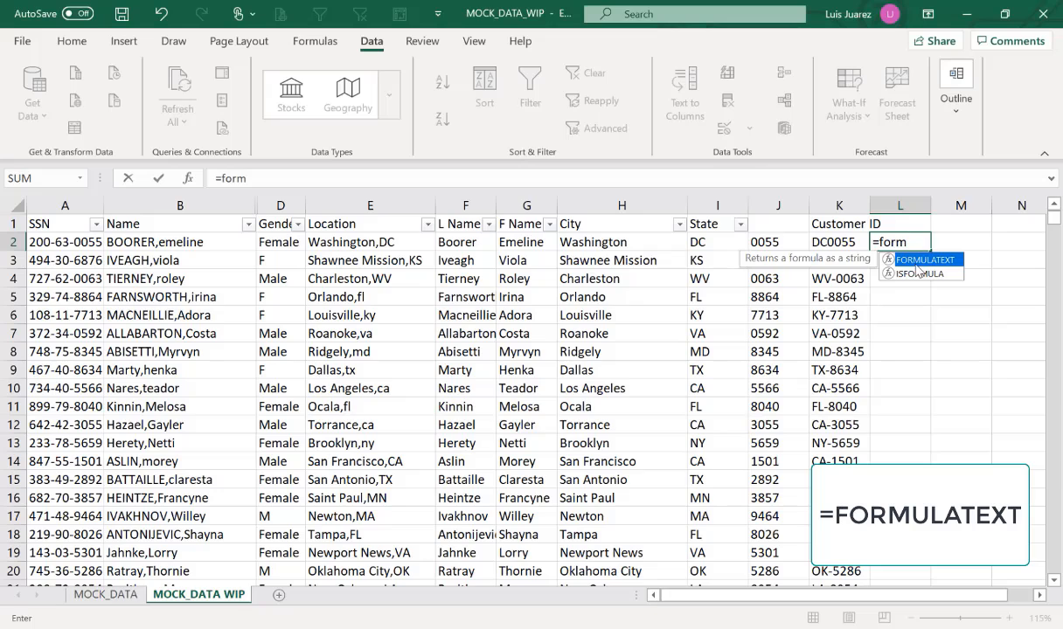
key(Tab)
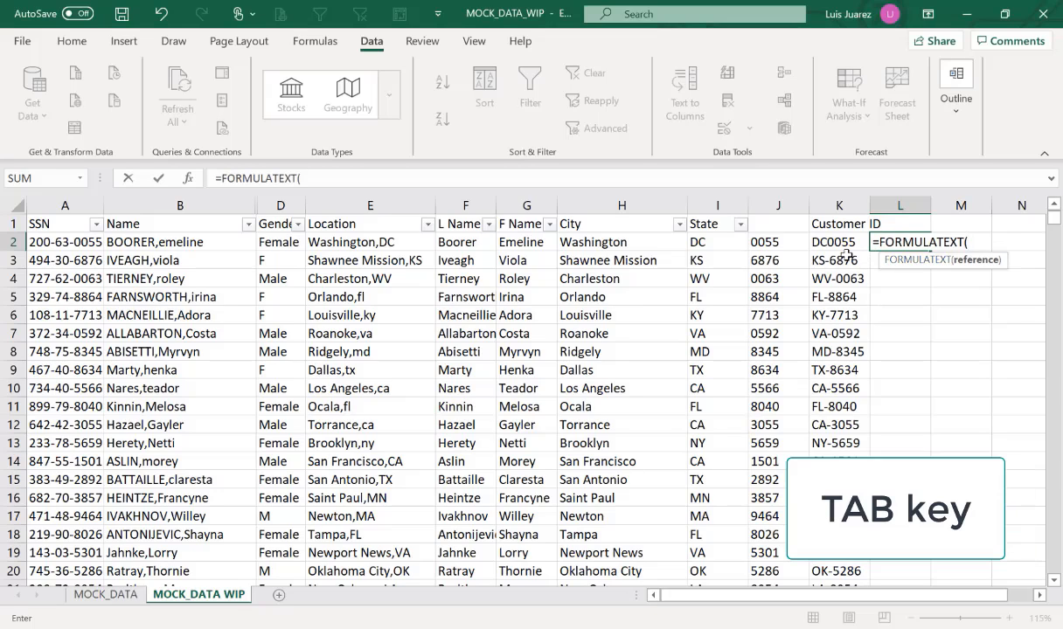
click(848, 242)
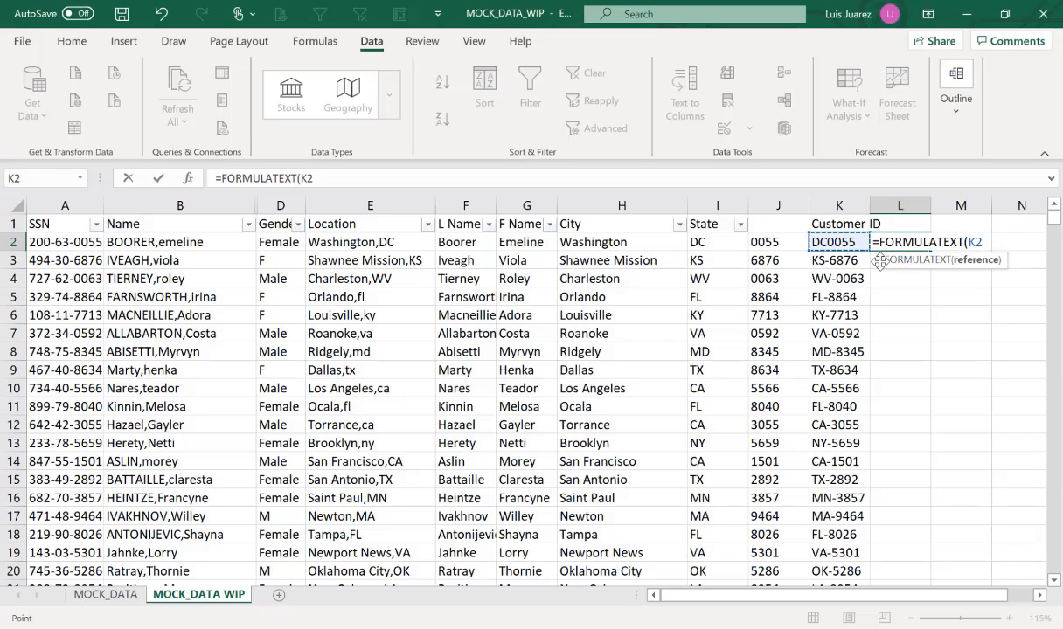
text())
click(919, 259)
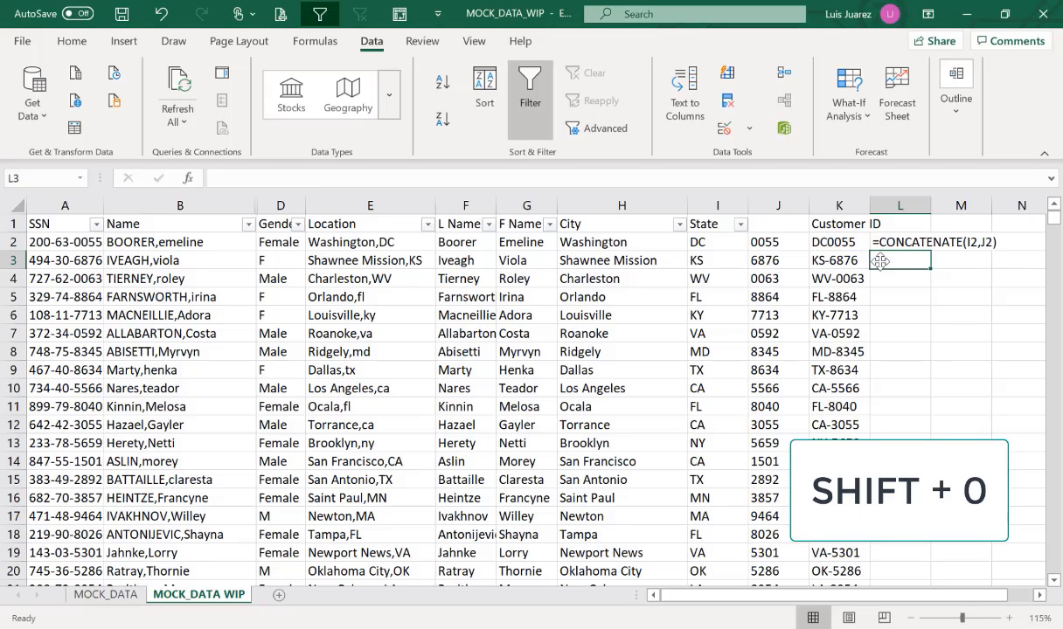
- Fill the FORMULATEXT formula from L2 down column L and autofit the column's width to its contents
click(925, 248)
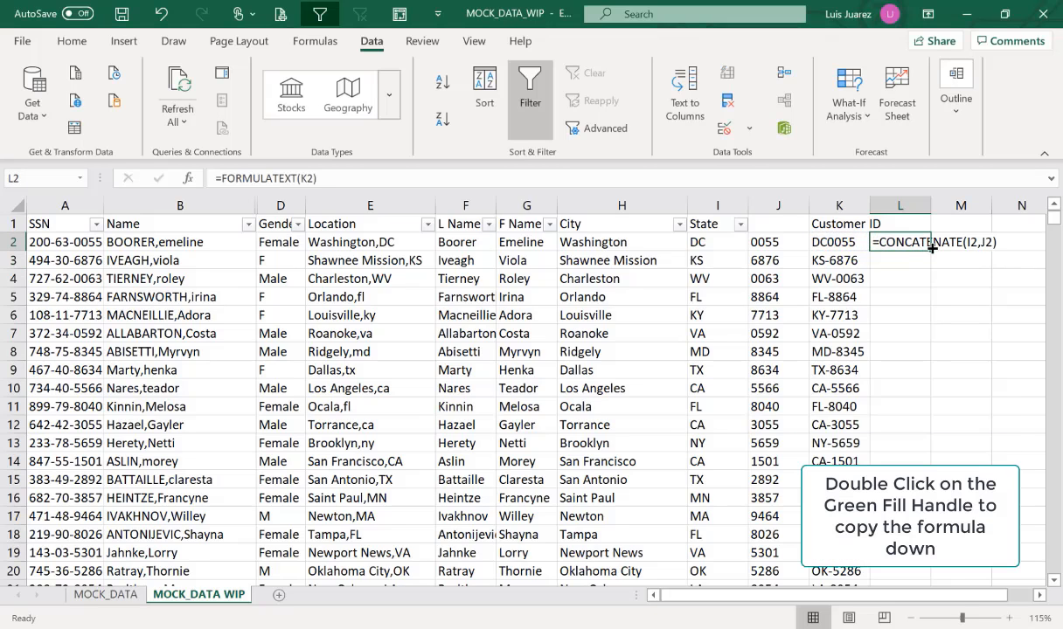
double_click(932, 249)
double_click(930, 205)
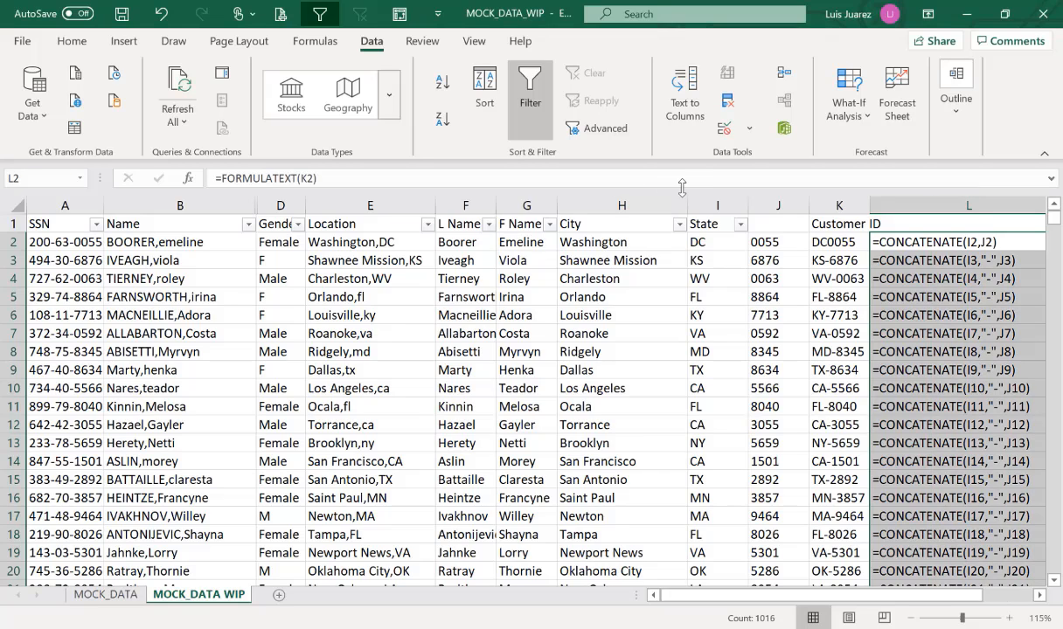
- Narrow the City column H and the Name column B to make room for column L
drag(684, 201, 614, 210)
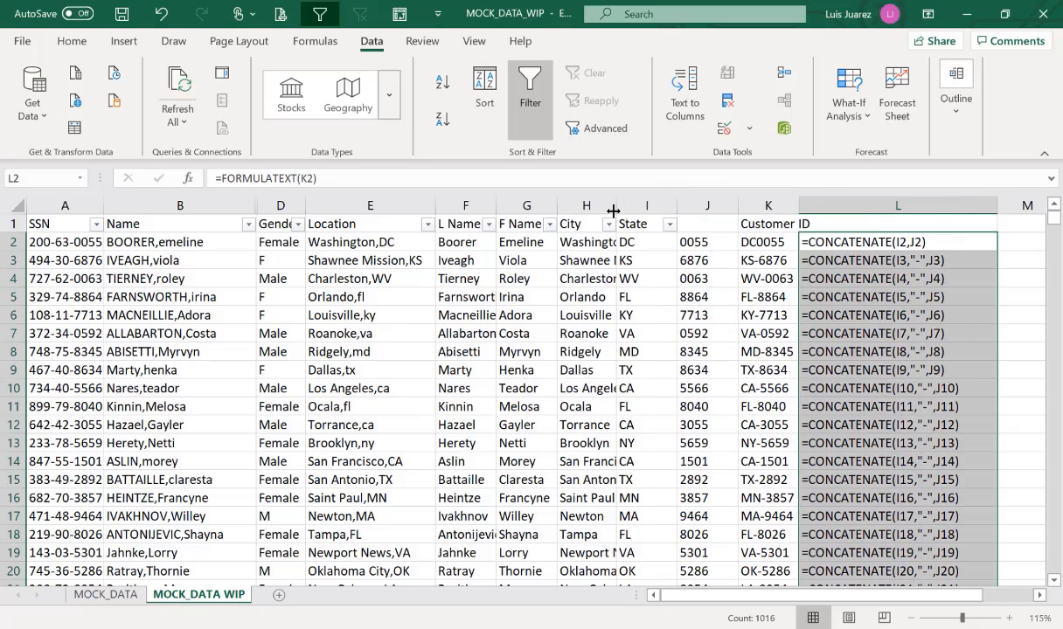
drag(253, 205, 179, 208)
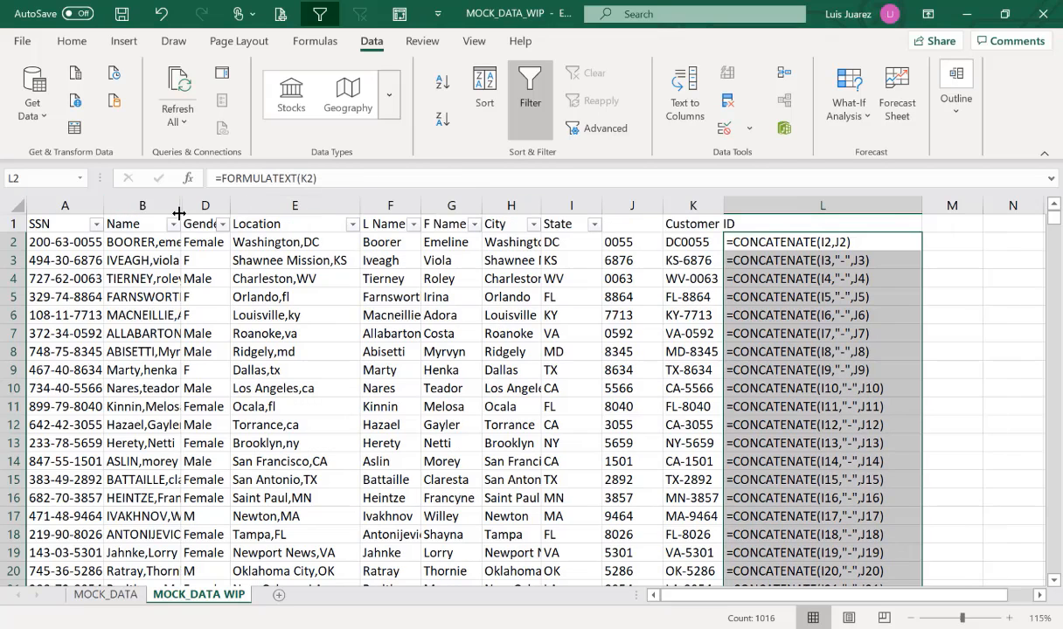
click(828, 204)
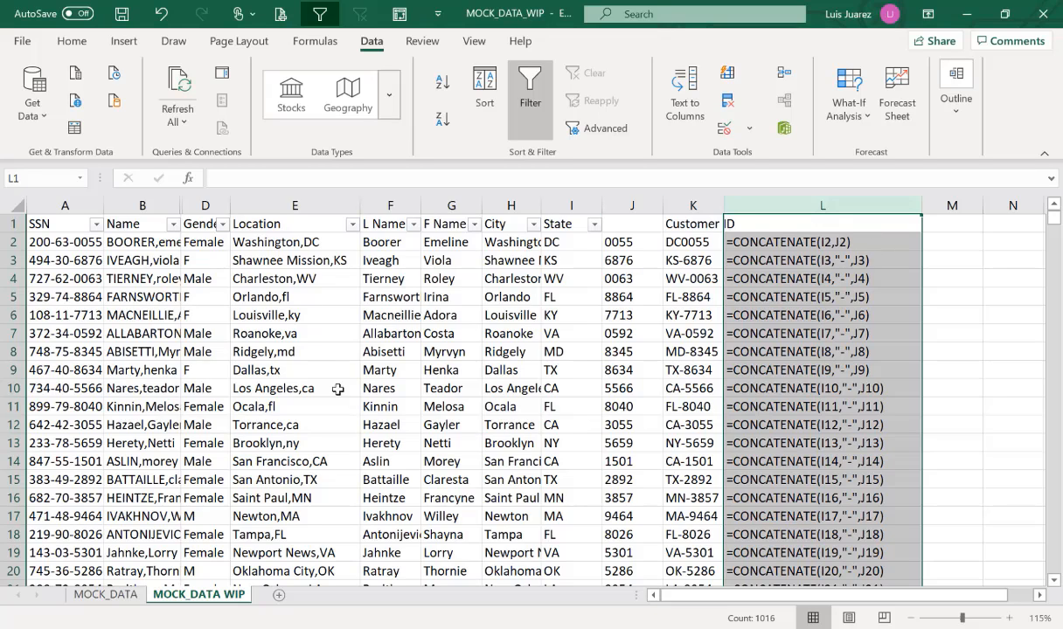
- Replace the formula in K2 with =CONCAT(I2:J2) and fill it down the Customer ID column
click(695, 243)
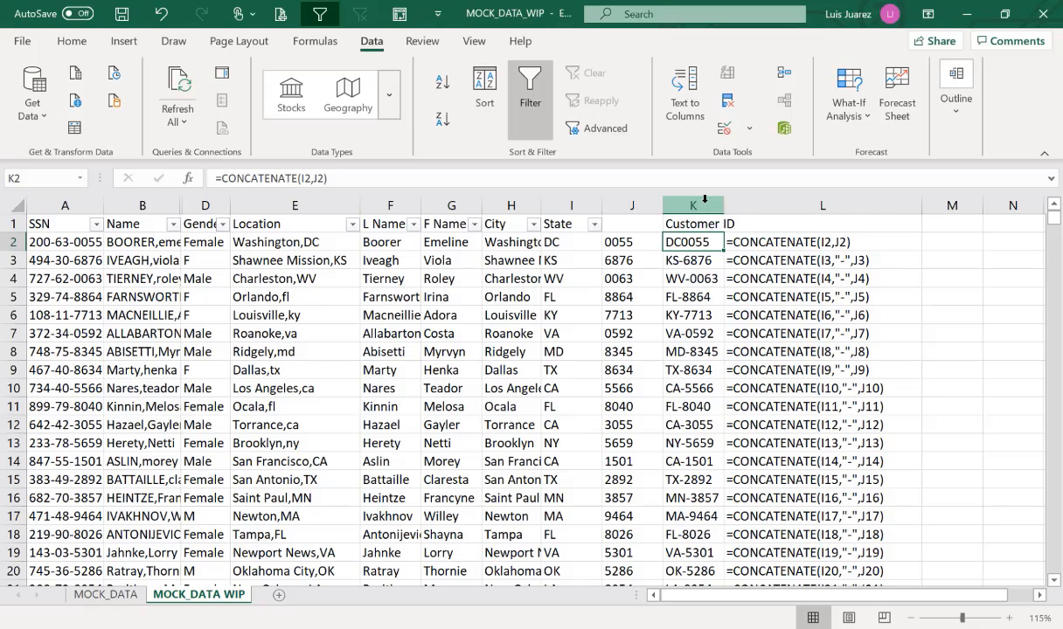
click(704, 199)
click(661, 237)
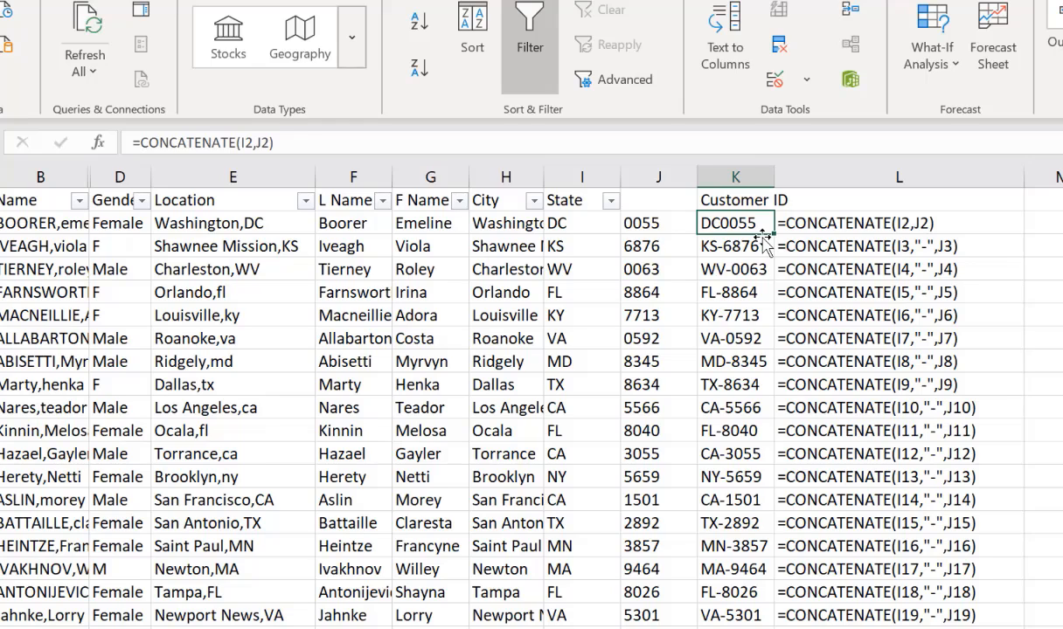
text(=)
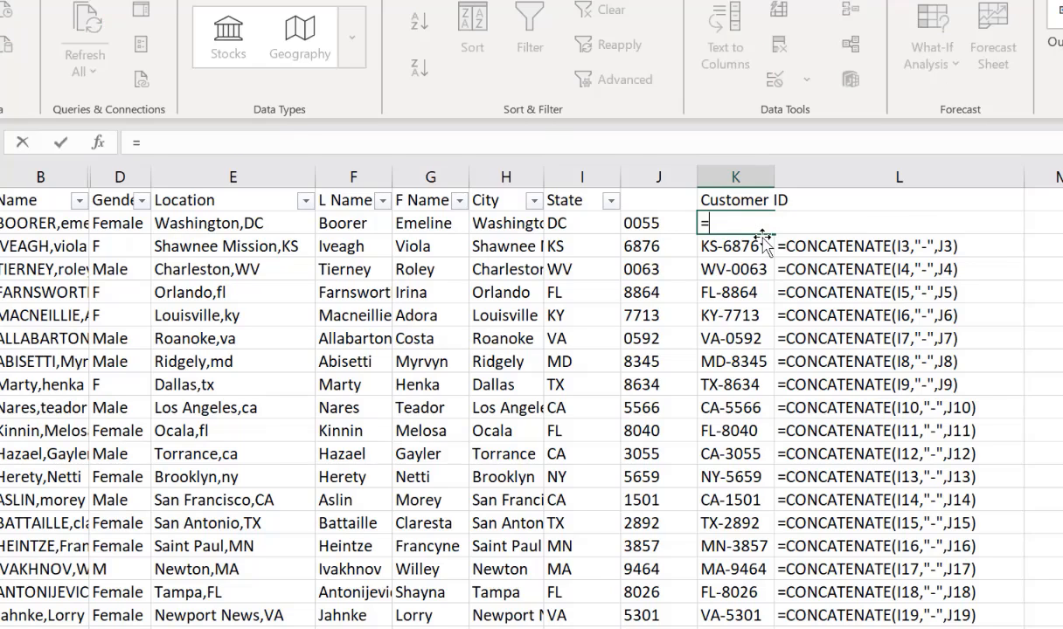
text(conc)
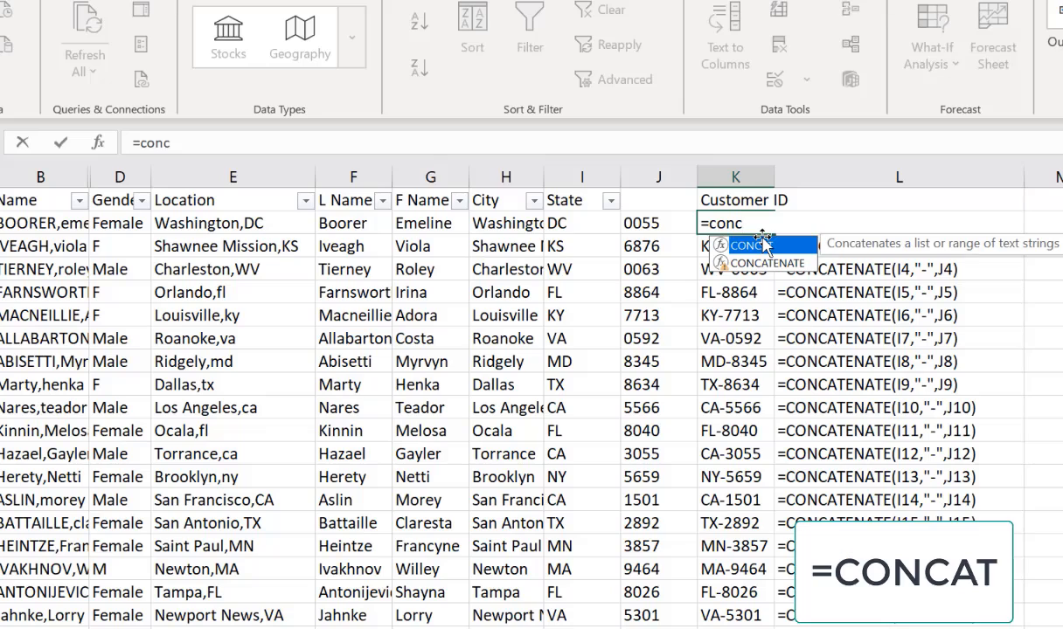
key(Tab)
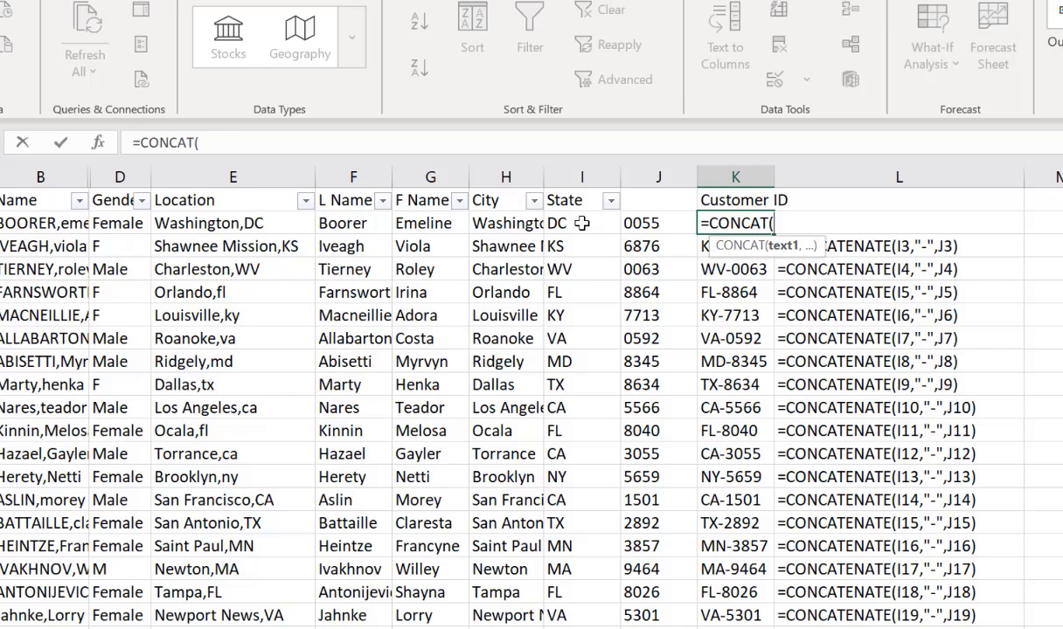
drag(582, 223, 638, 223)
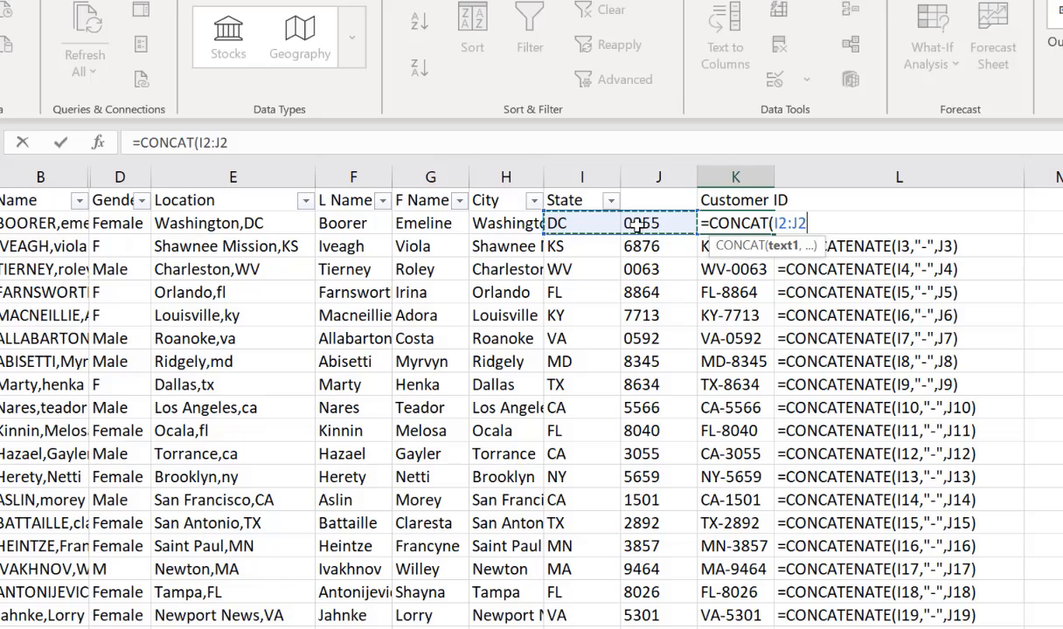
key(shift+0)
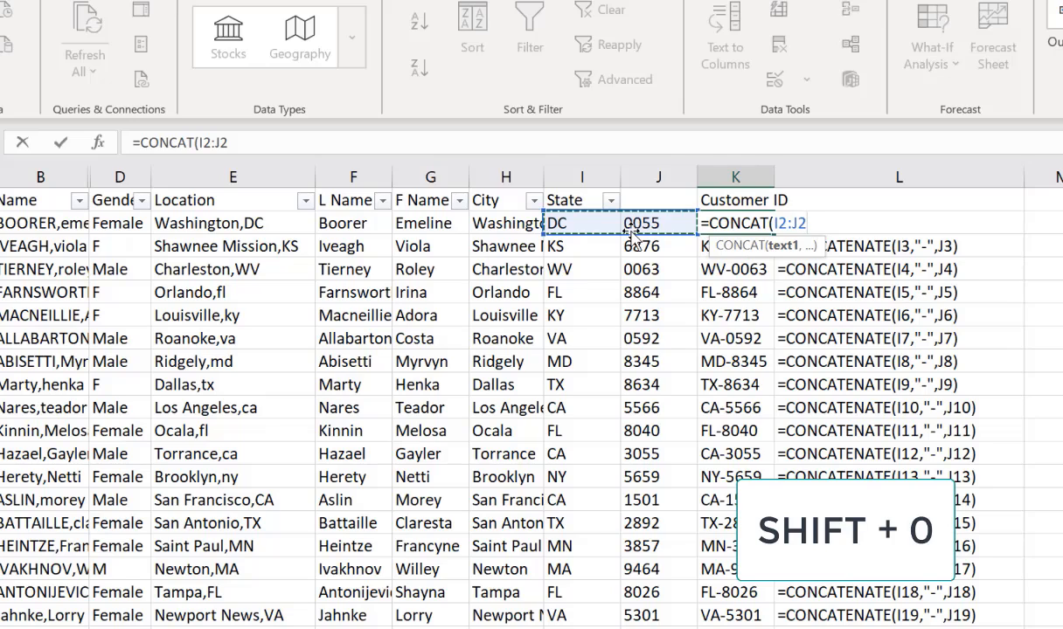
key(Return)
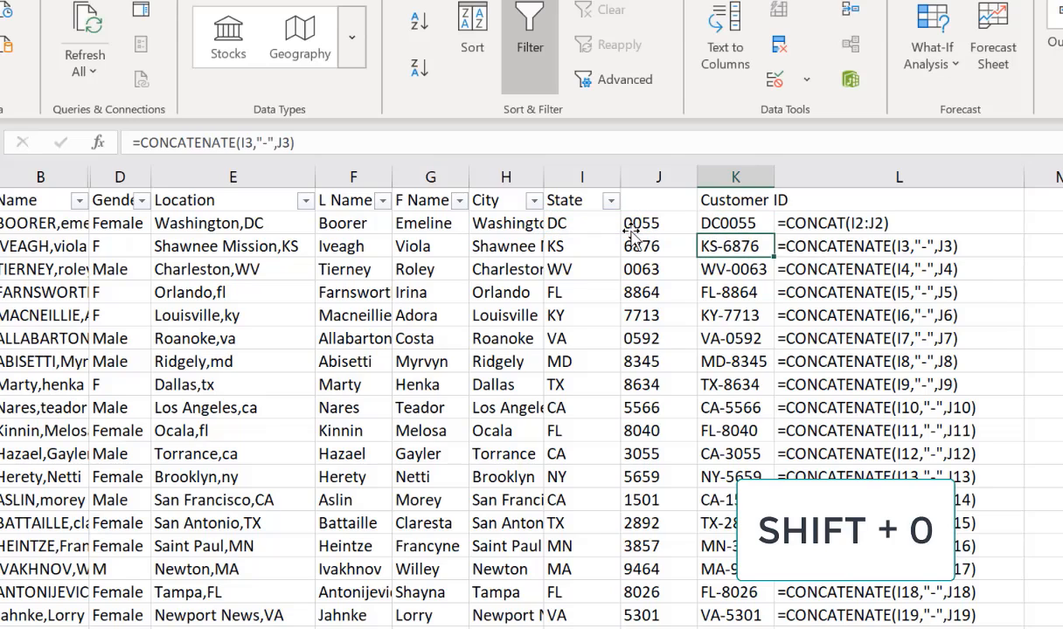
click(750, 223)
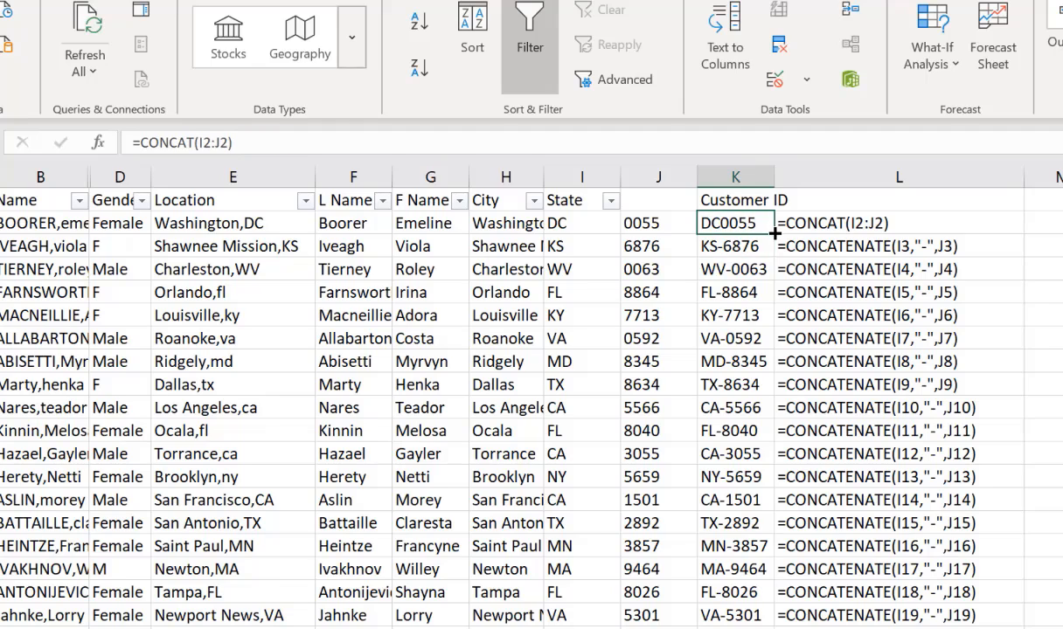
double_click(774, 233)
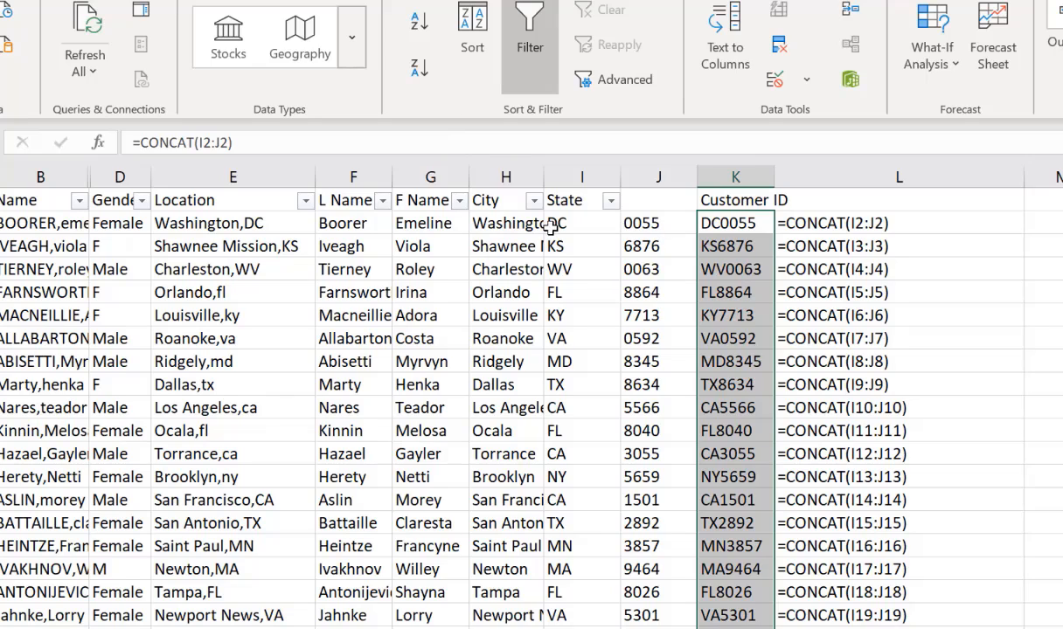
- Rewrite the formula in K2 as =CONCAT(H2:J2) so that it also includes the city
click(702, 225)
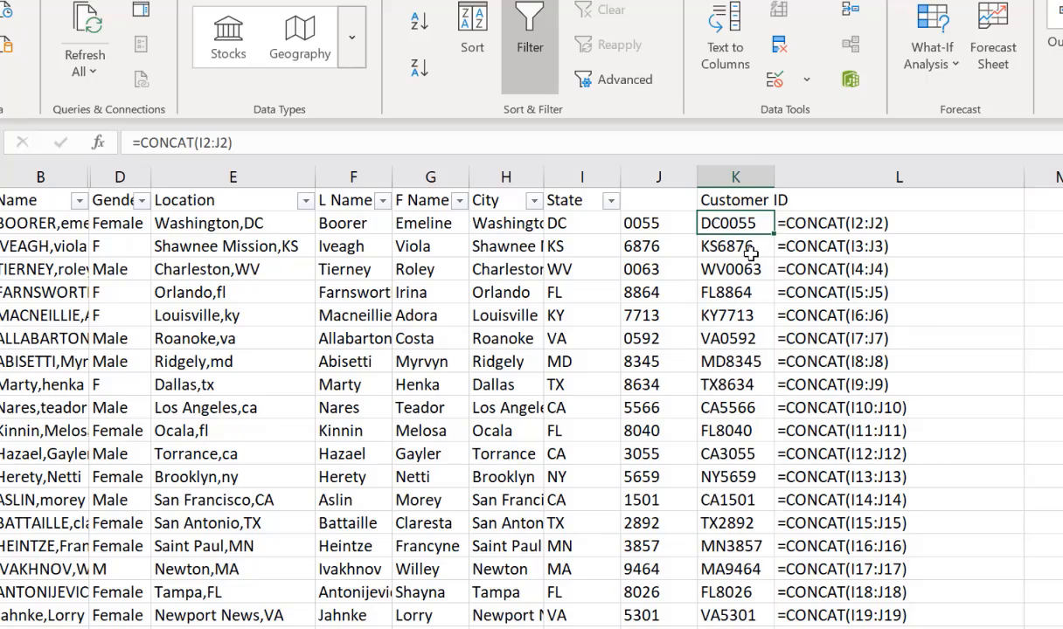
text(=con)
double_click(751, 253)
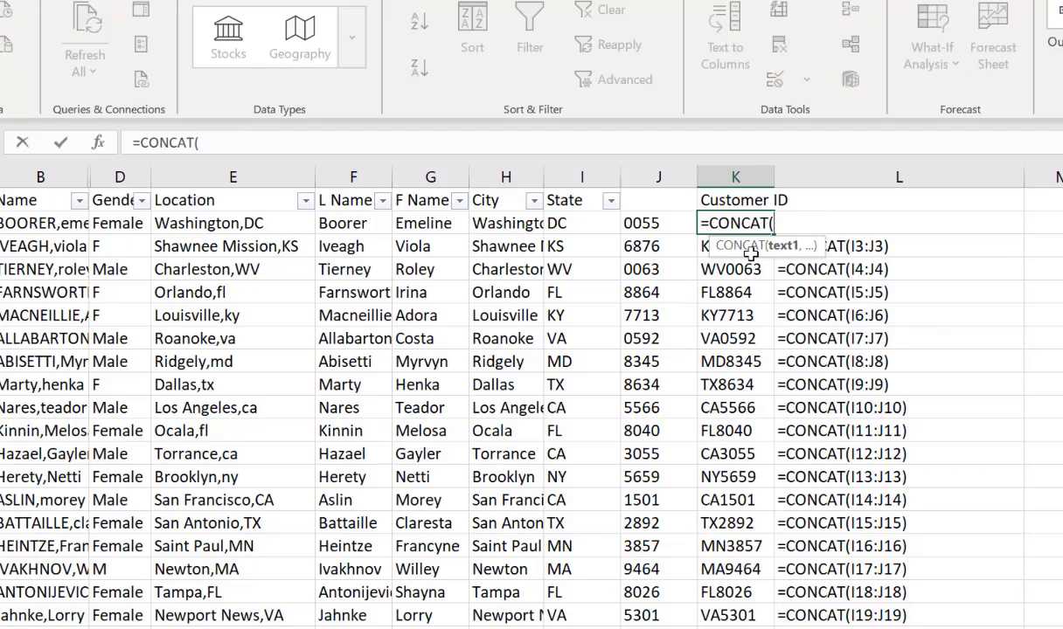
key(Left)
key(Left)
key(Left)
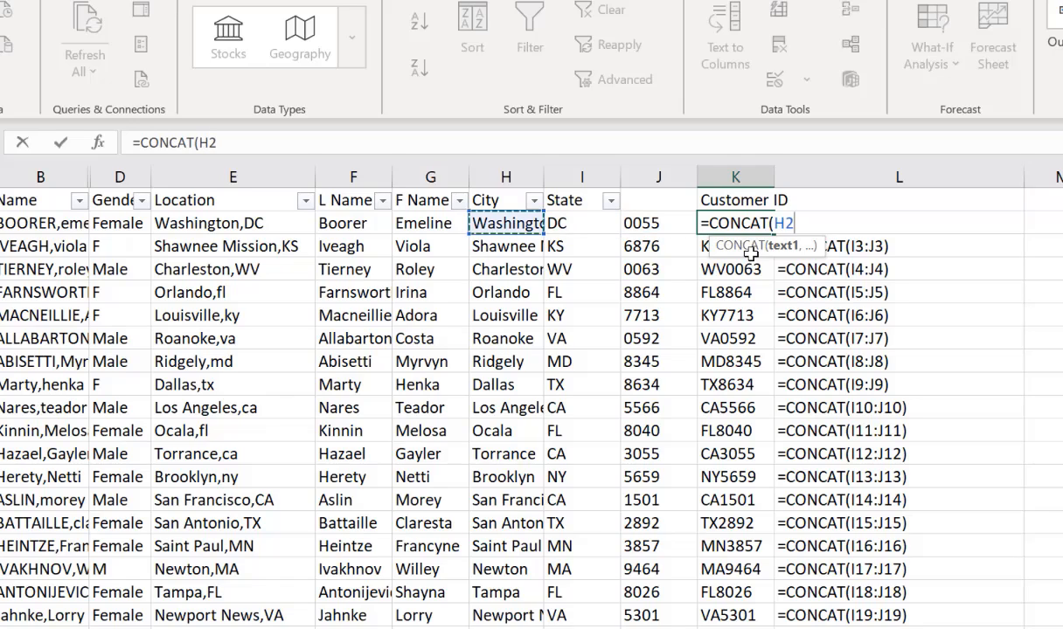
key(shift+Right)
key(shift+Right)
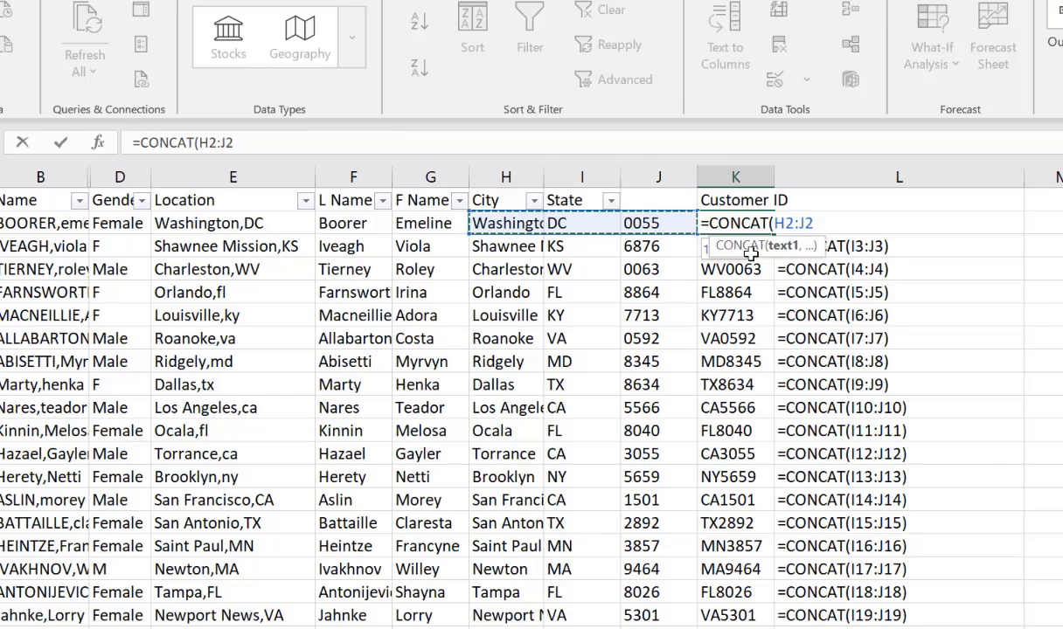
text())
key(Return)
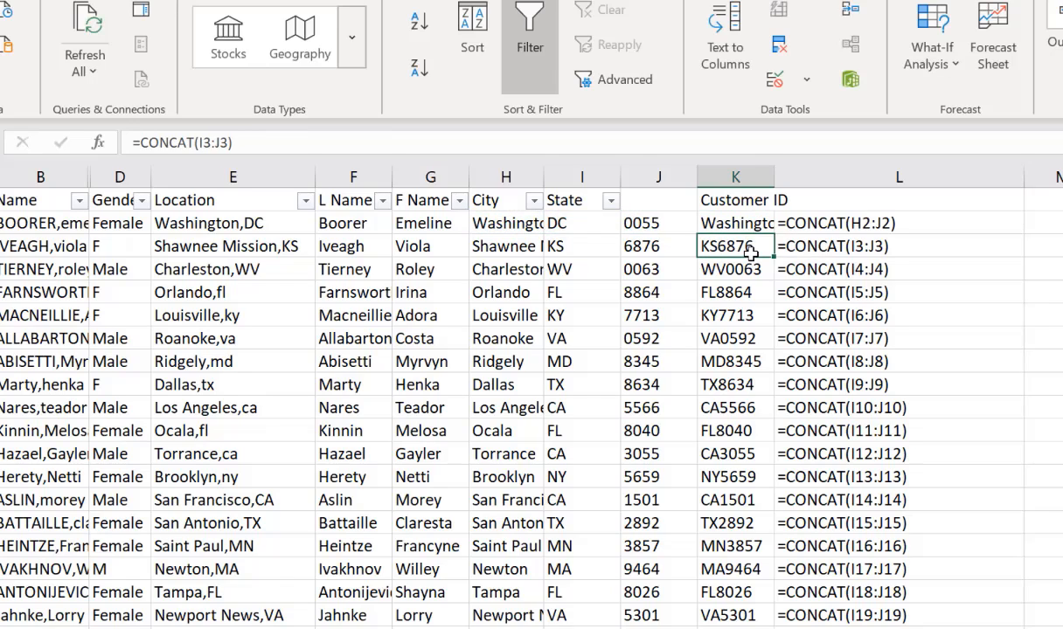
- Fill K2's formula down column K and widen the column enough to show the full customer IDs
click(766, 226)
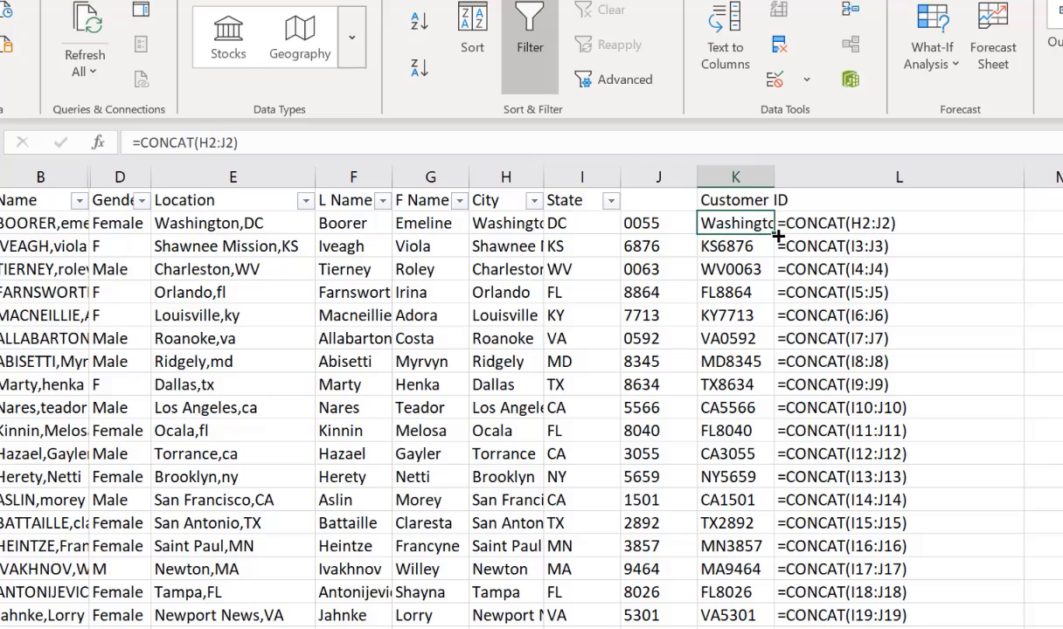
double_click(775, 234)
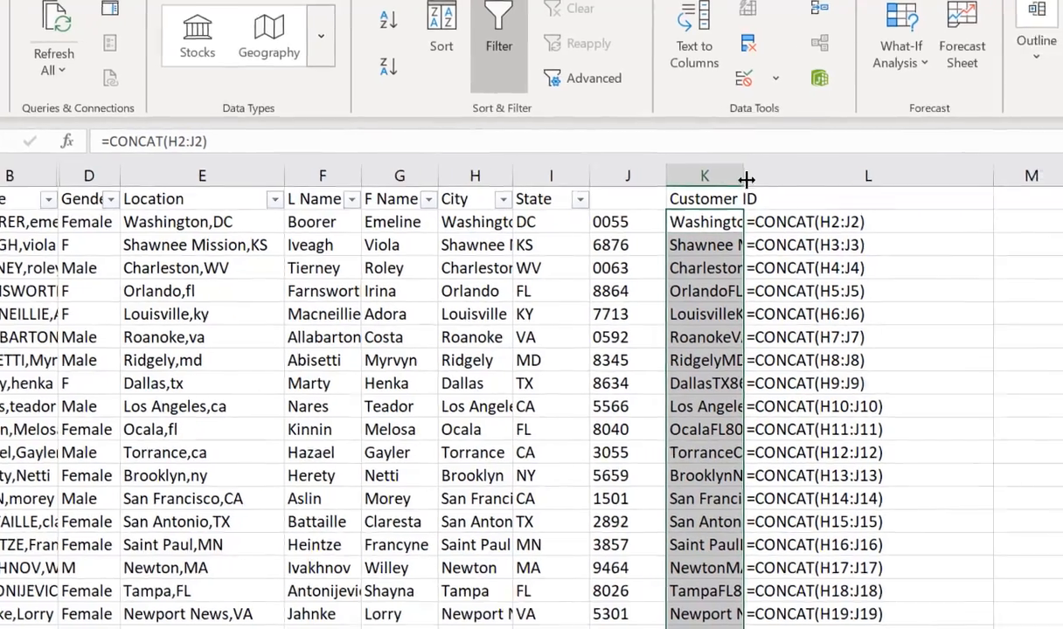
drag(775, 179, 797, 181)
drag(730, 181, 801, 183)
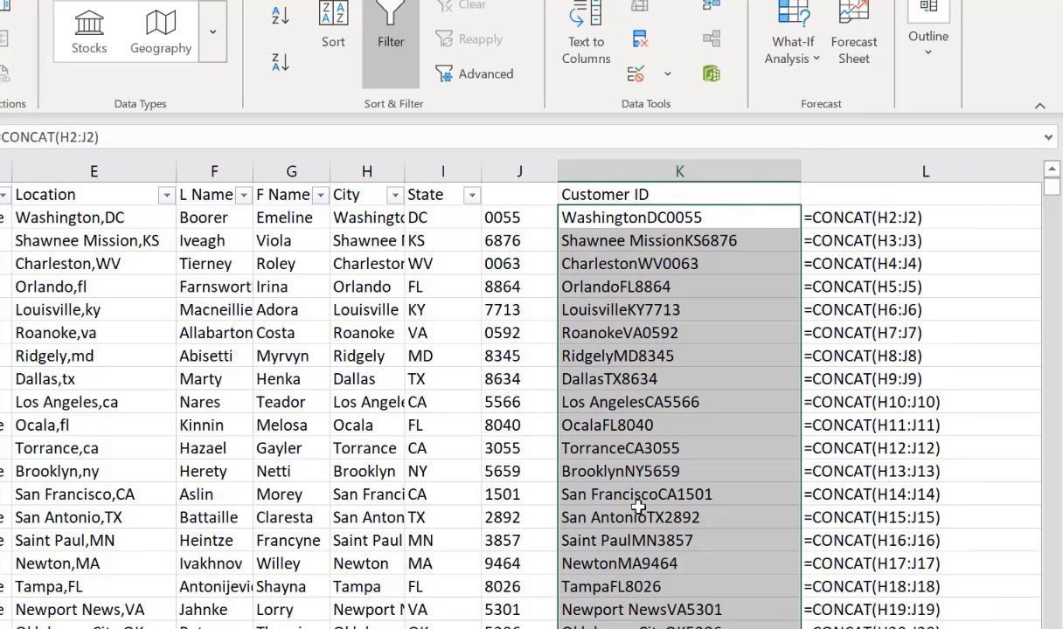
- Replace the formula in K2 with =TEXTJOIN("-",TRUE,H2:J2) and fill it down the Customer ID column
click(702, 218)
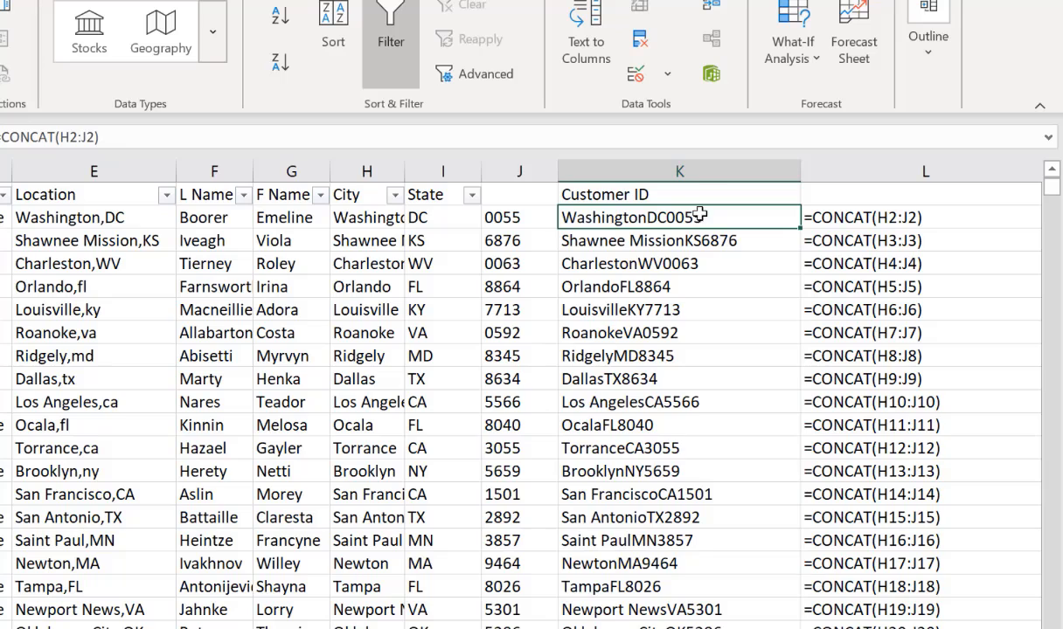
click(698, 170)
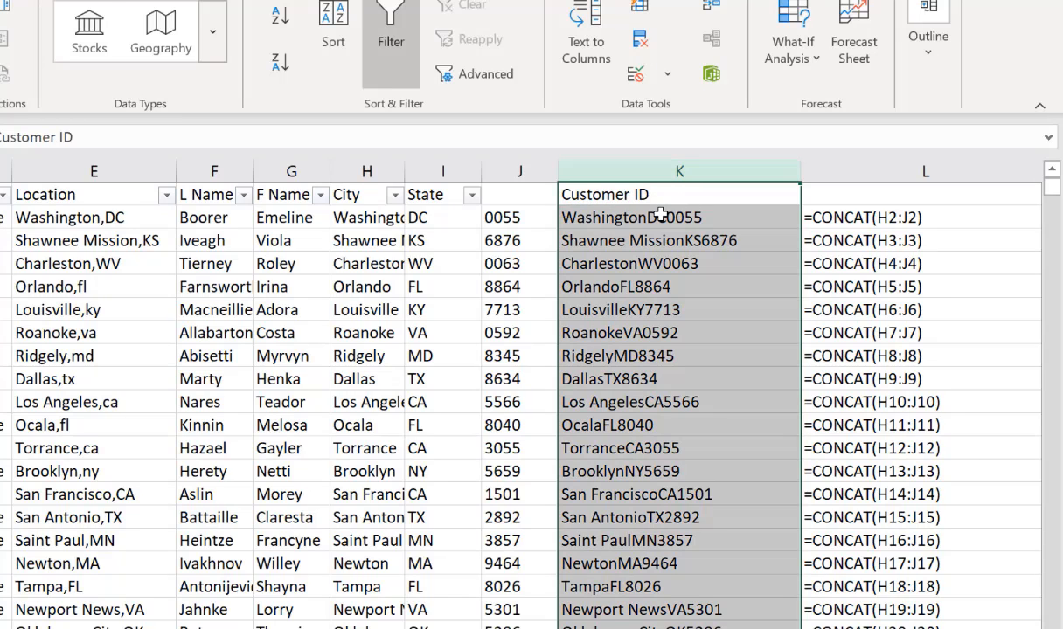
click(642, 221)
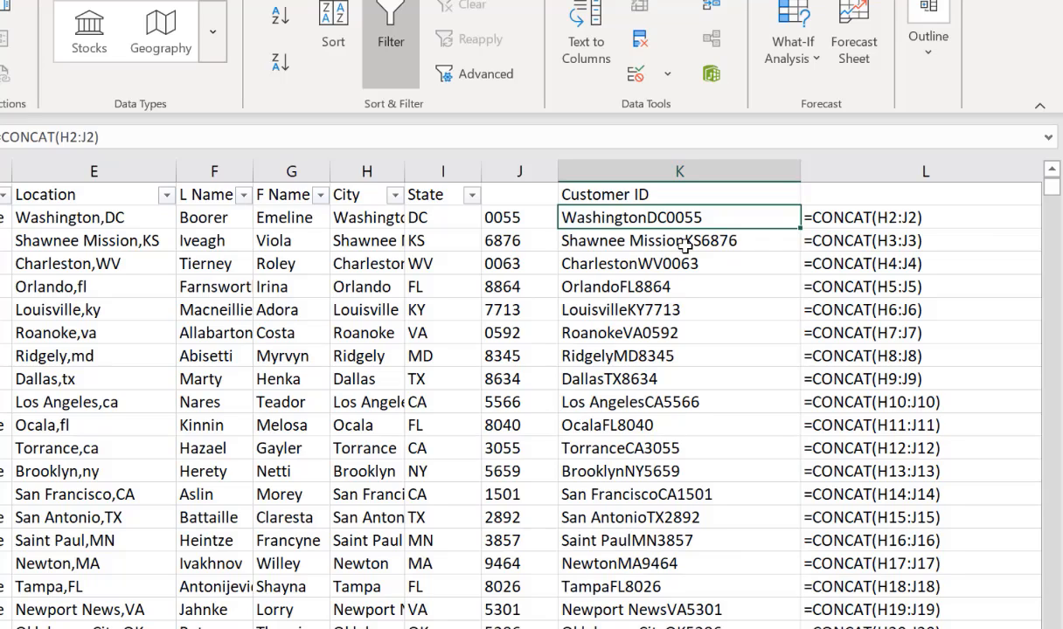
text(=)
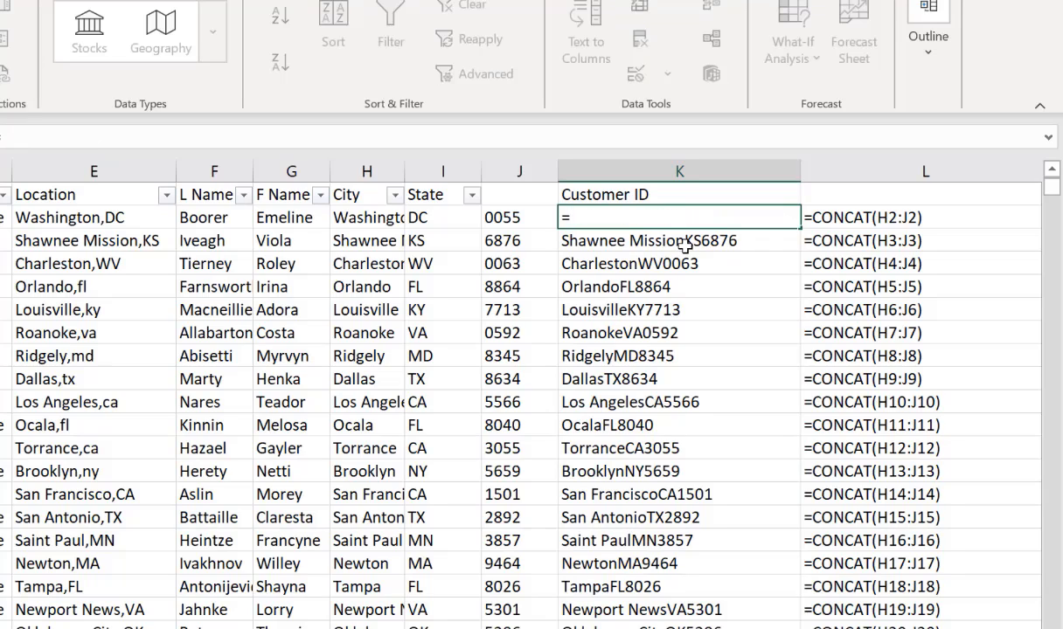
text(textj)
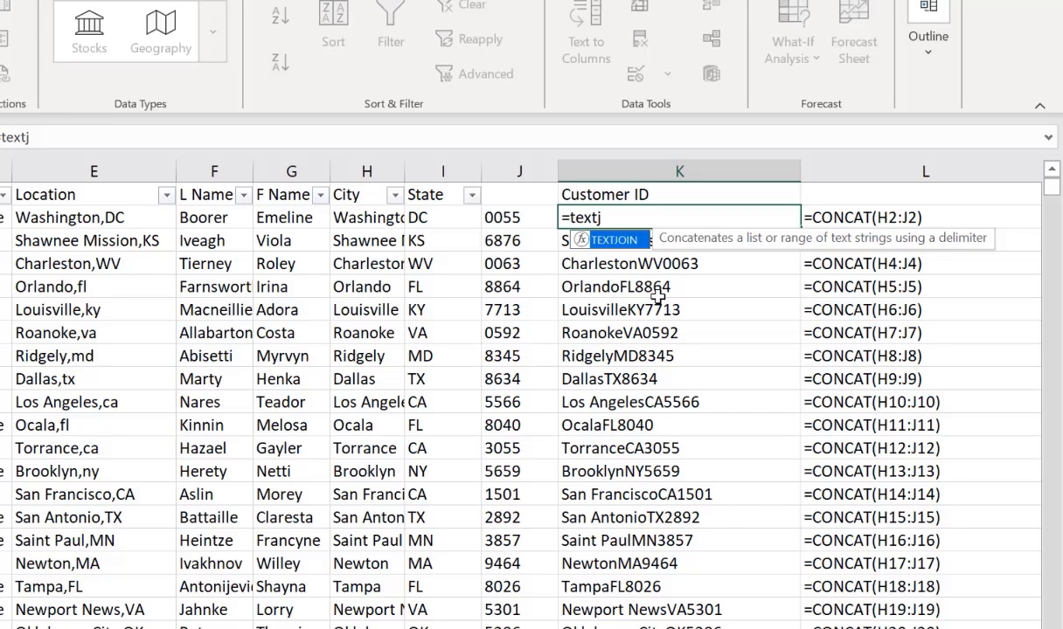
key(Tab)
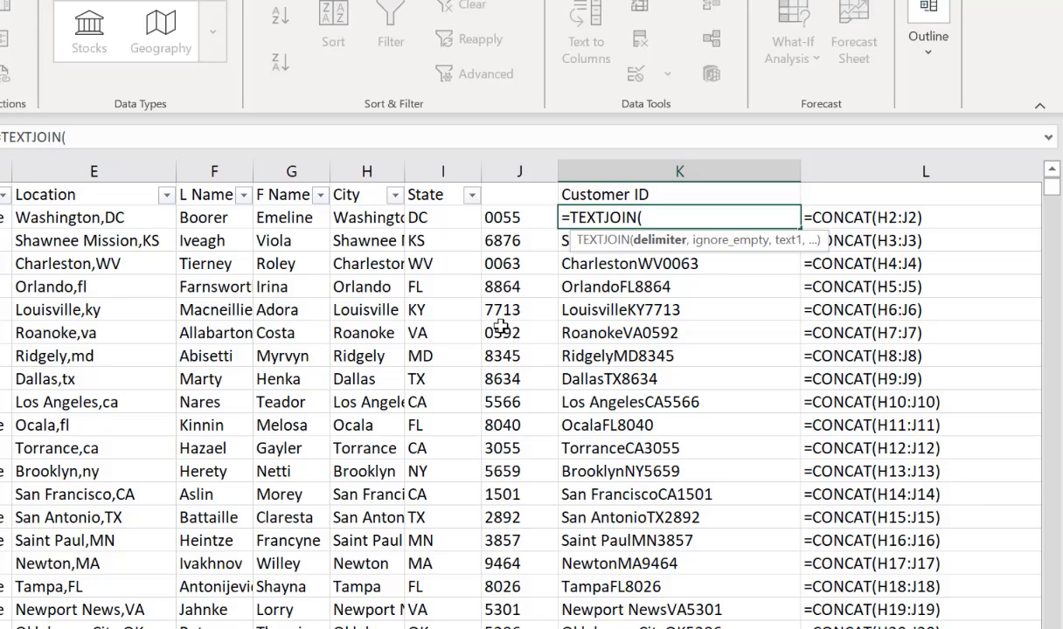
text(")
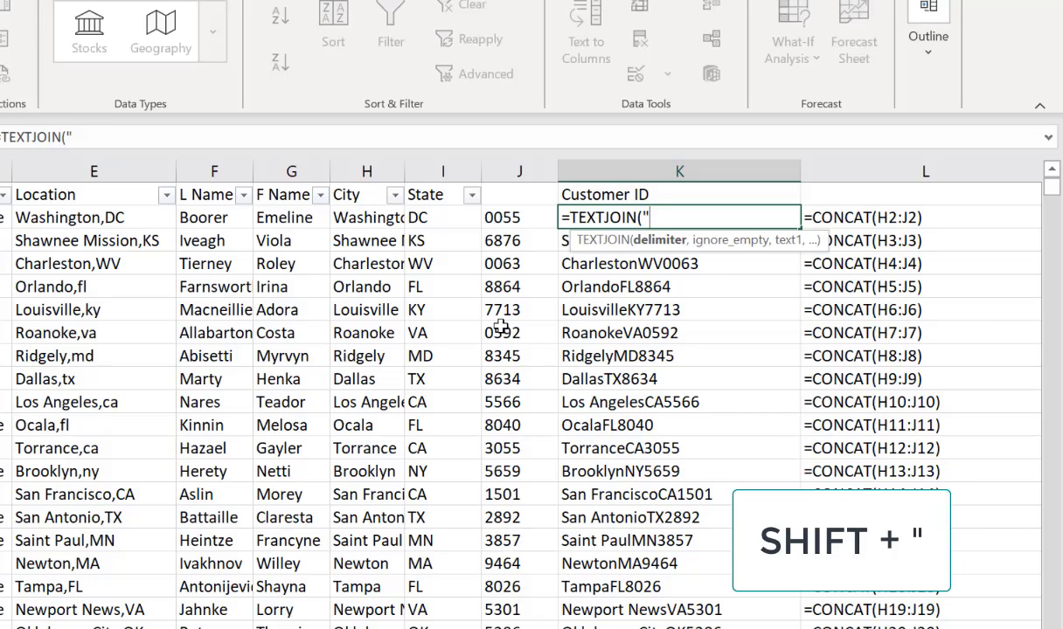
text(-")
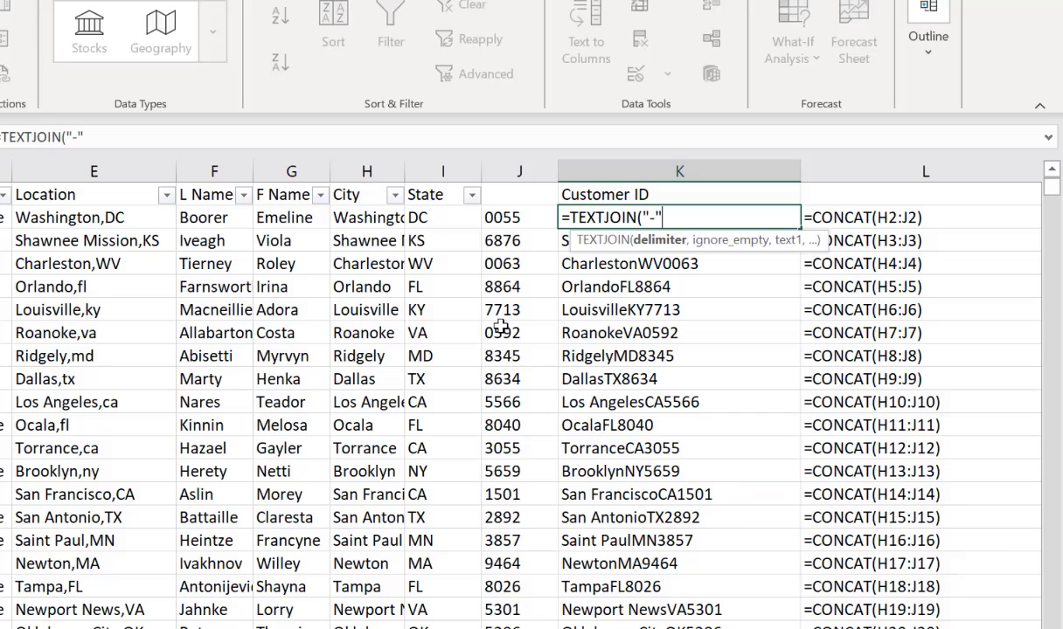
text(,)
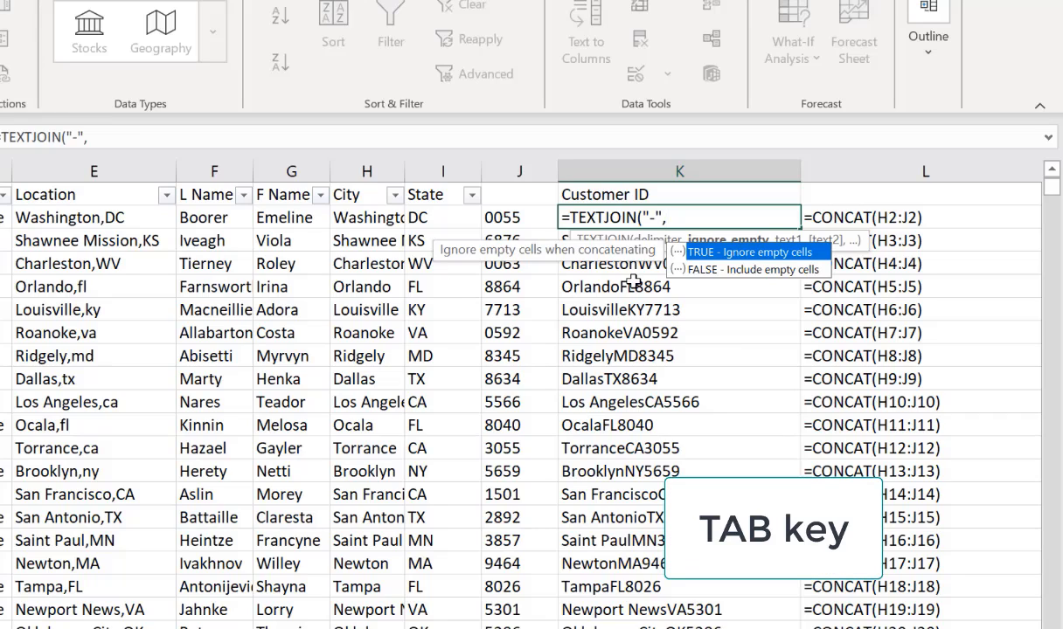
key(Tab)
text(,)
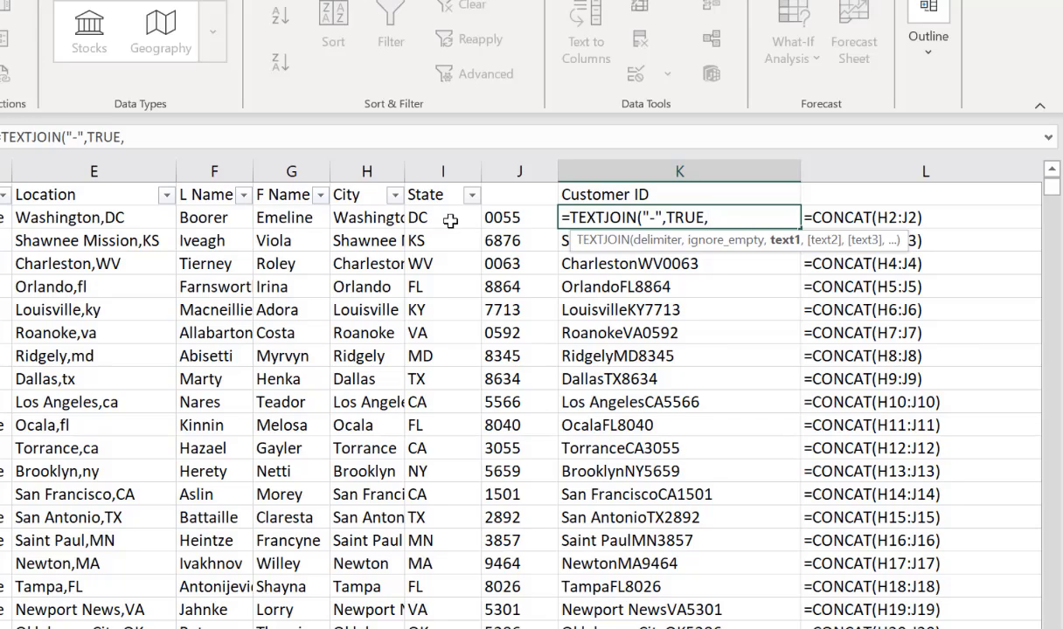
drag(354, 210, 513, 223)
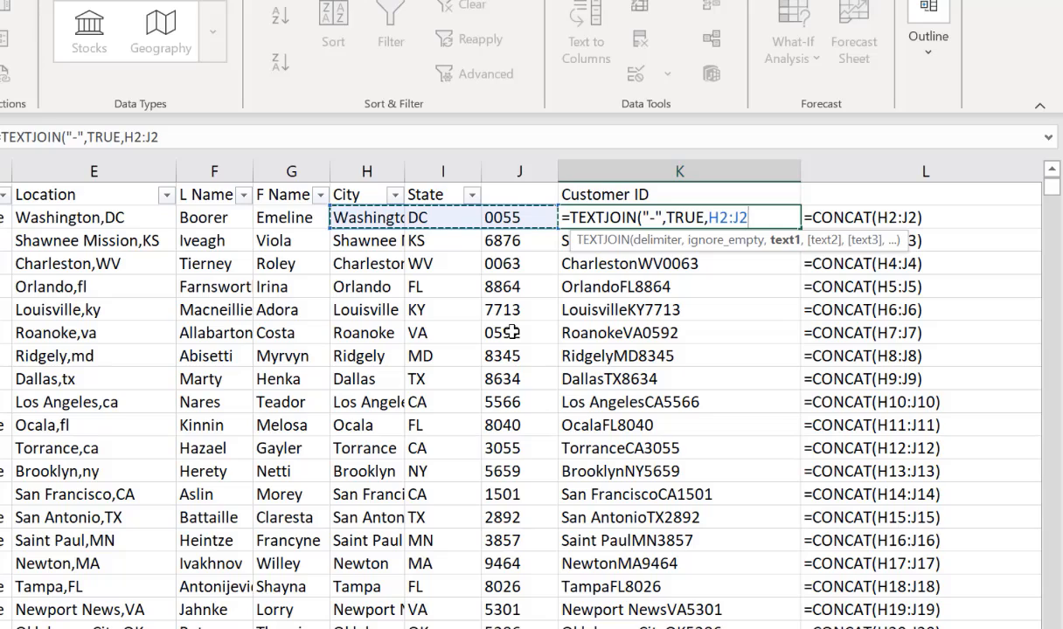
text())
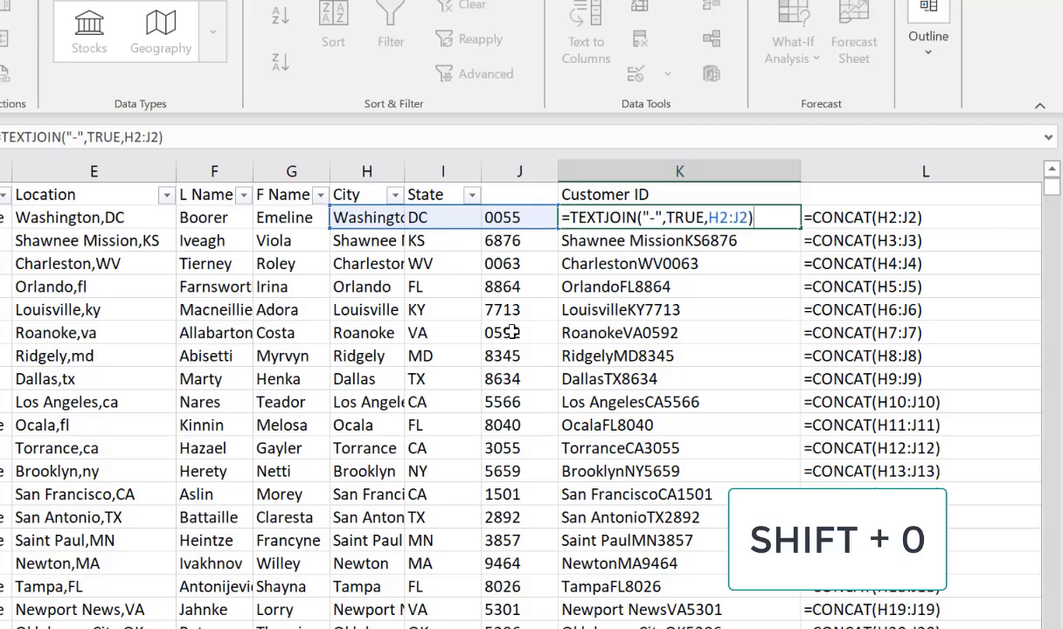
key(Return)
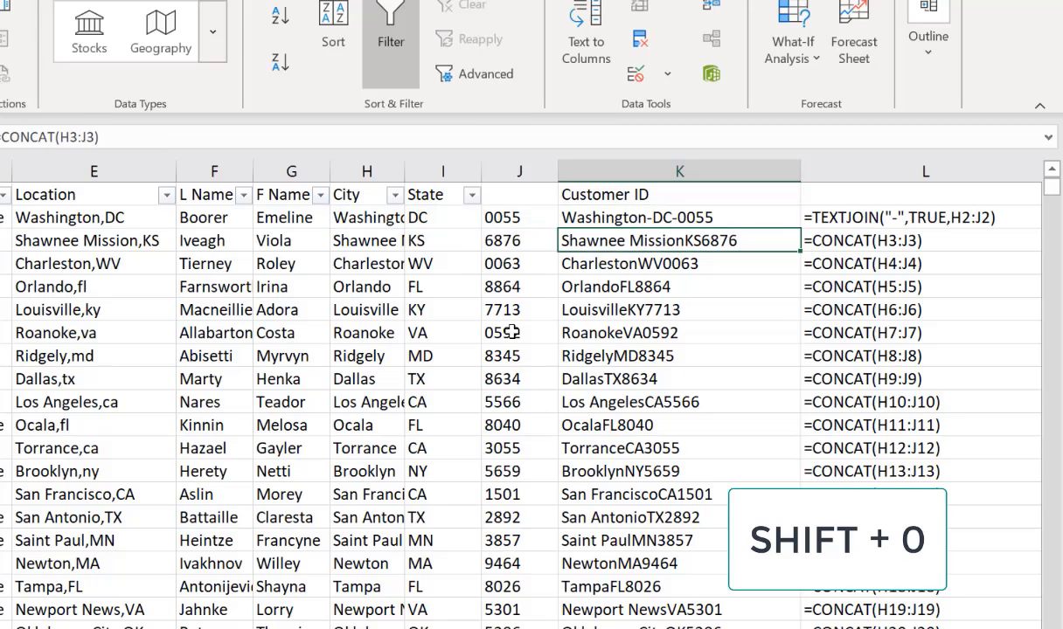
click(699, 216)
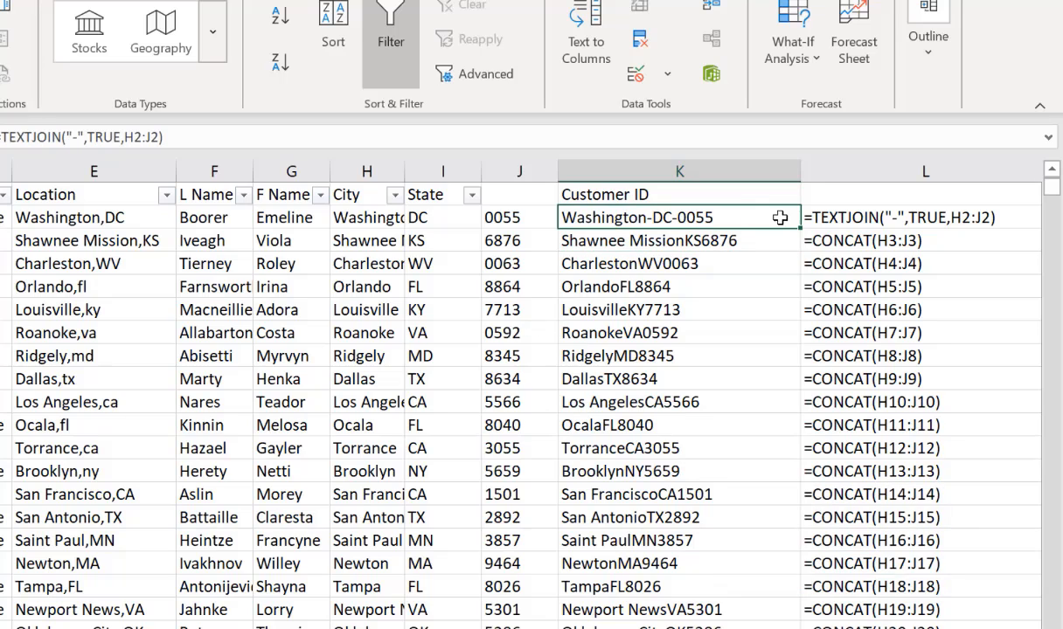
double_click(802, 226)
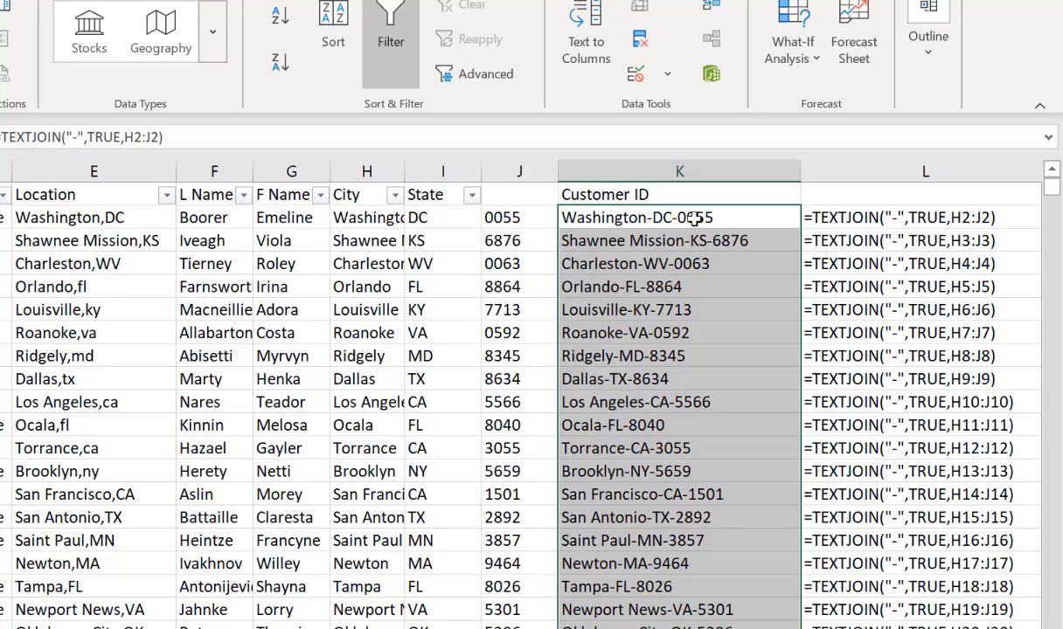
- Replace the formula in K2 with =CONCATENATE(H2,"-",I2,"-",J2)
click(693, 220)
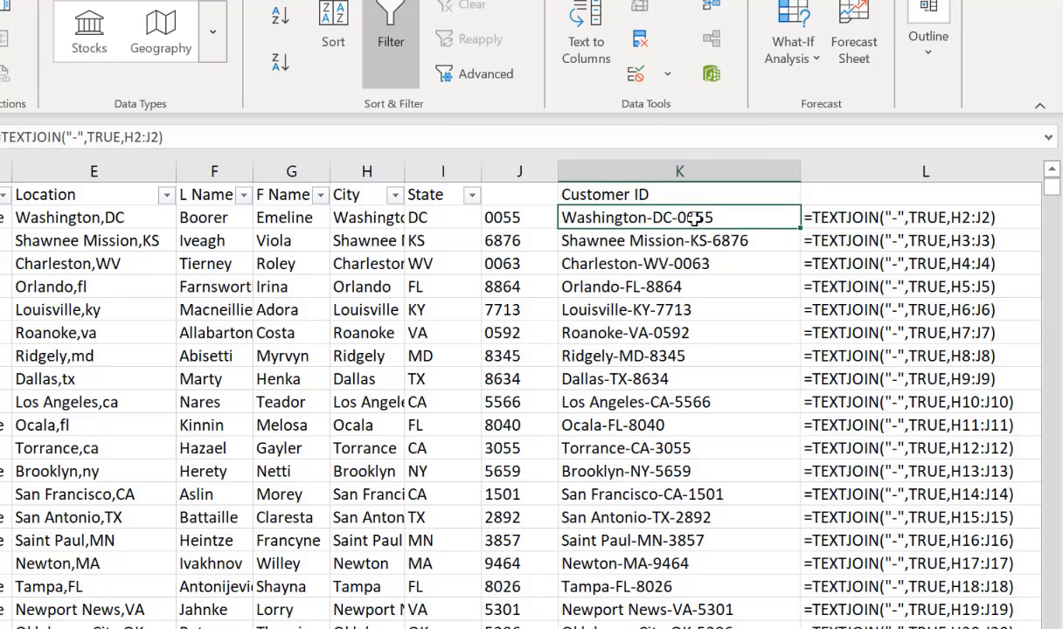
text(=con)
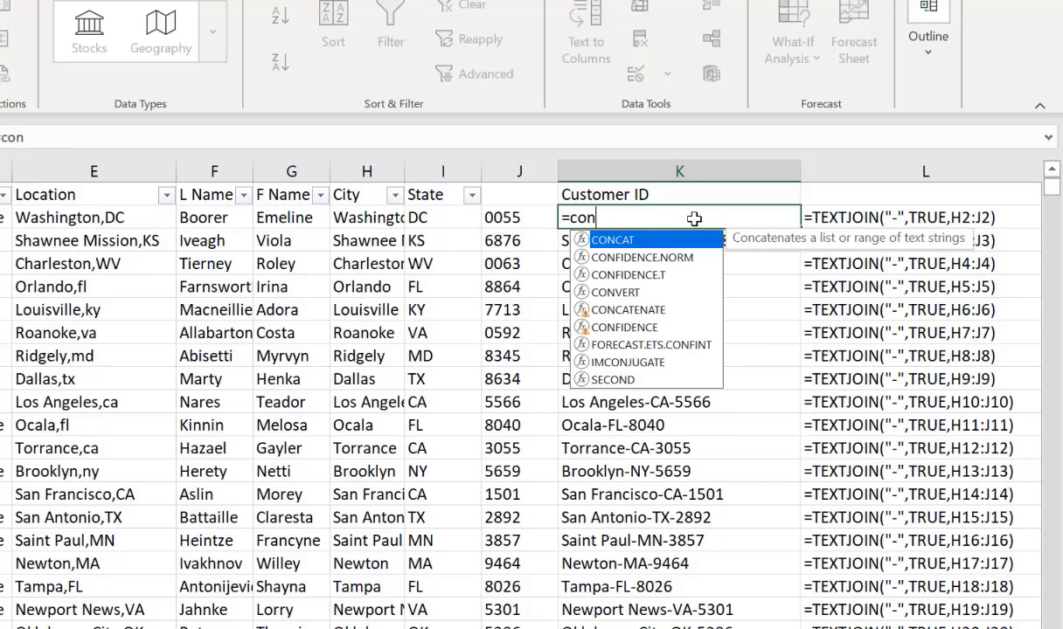
text(c)
key(Down)
key(Tab)
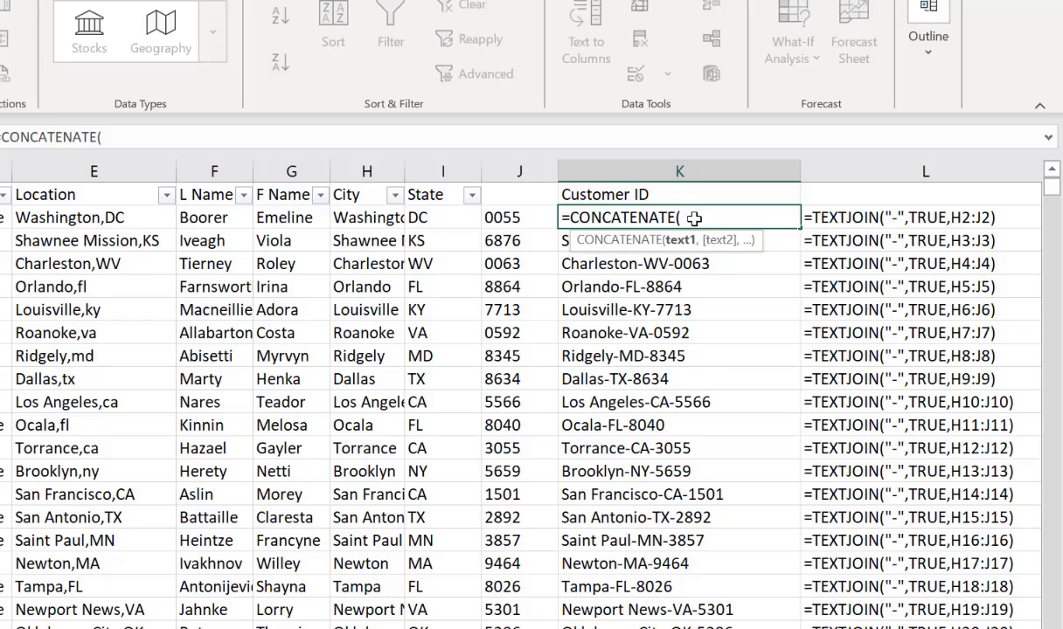
click(373, 219)
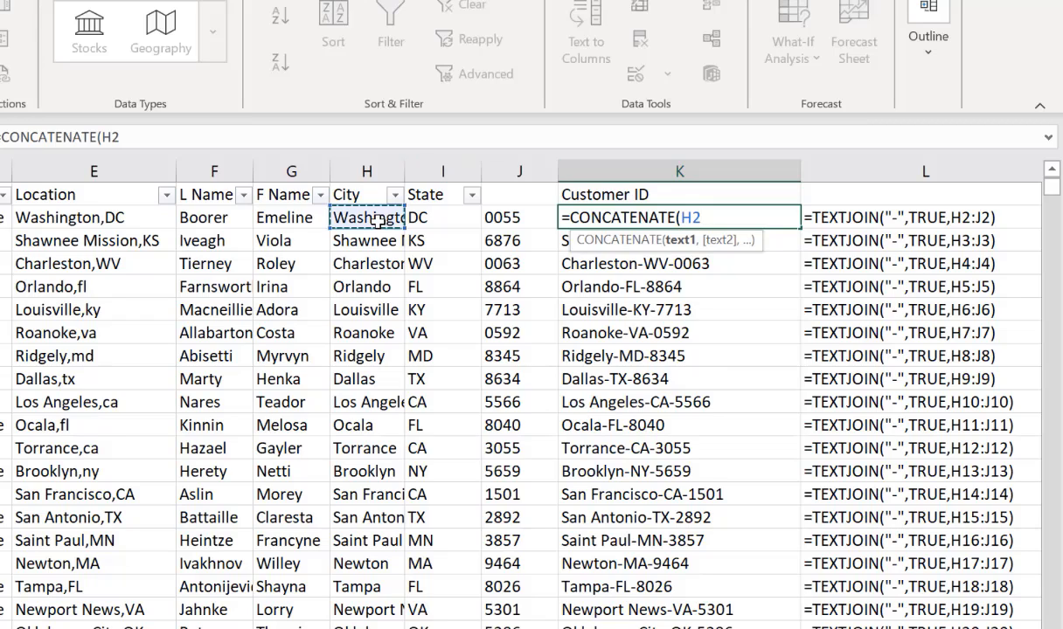
text(,")
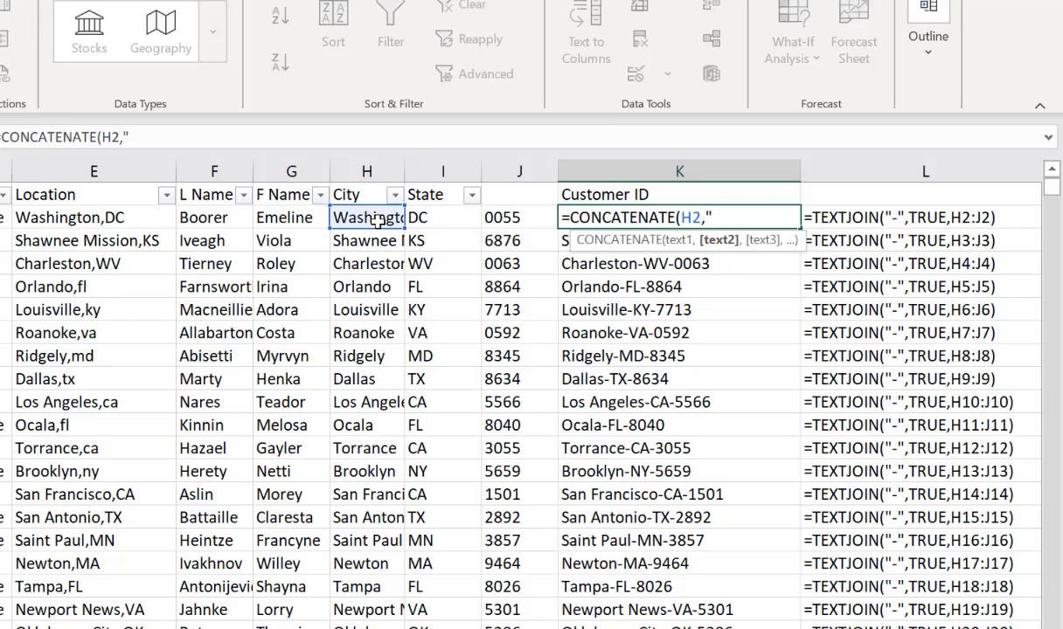
text(-",)
click(431, 218)
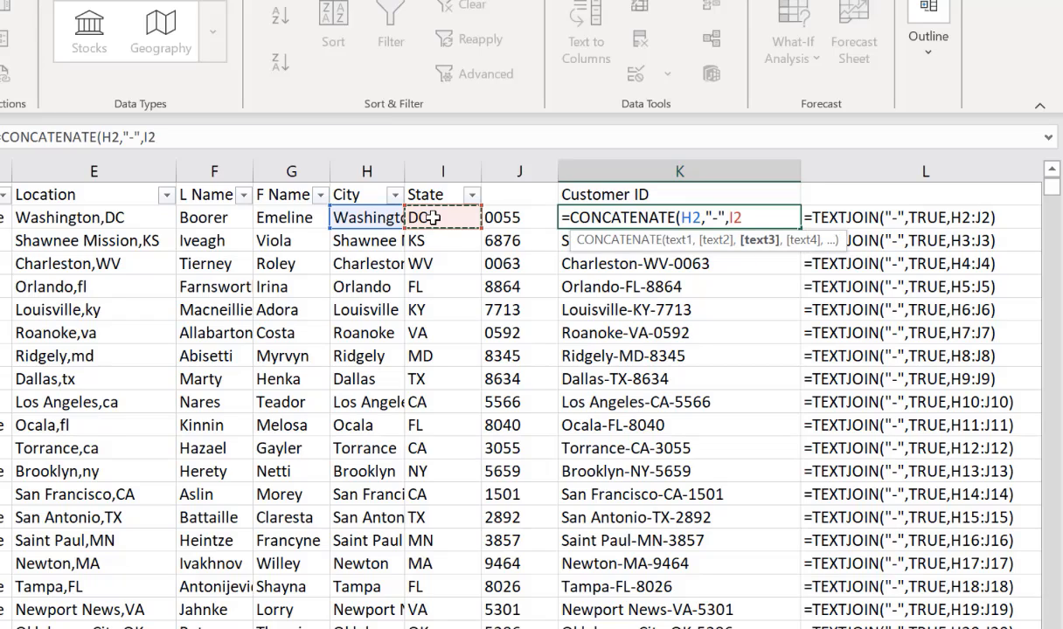
text(,)
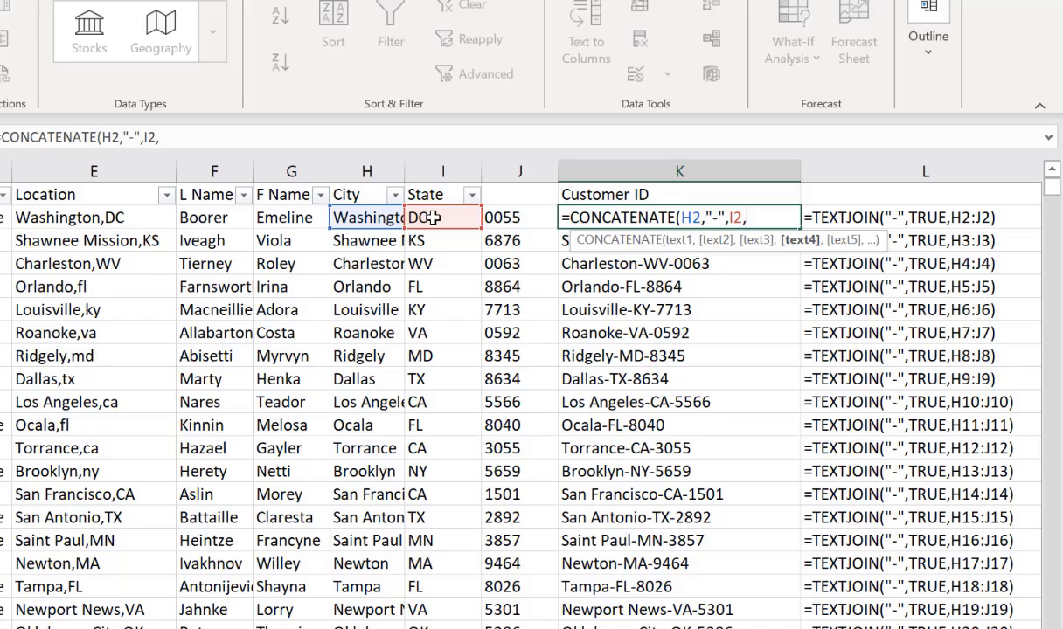
text("-",)
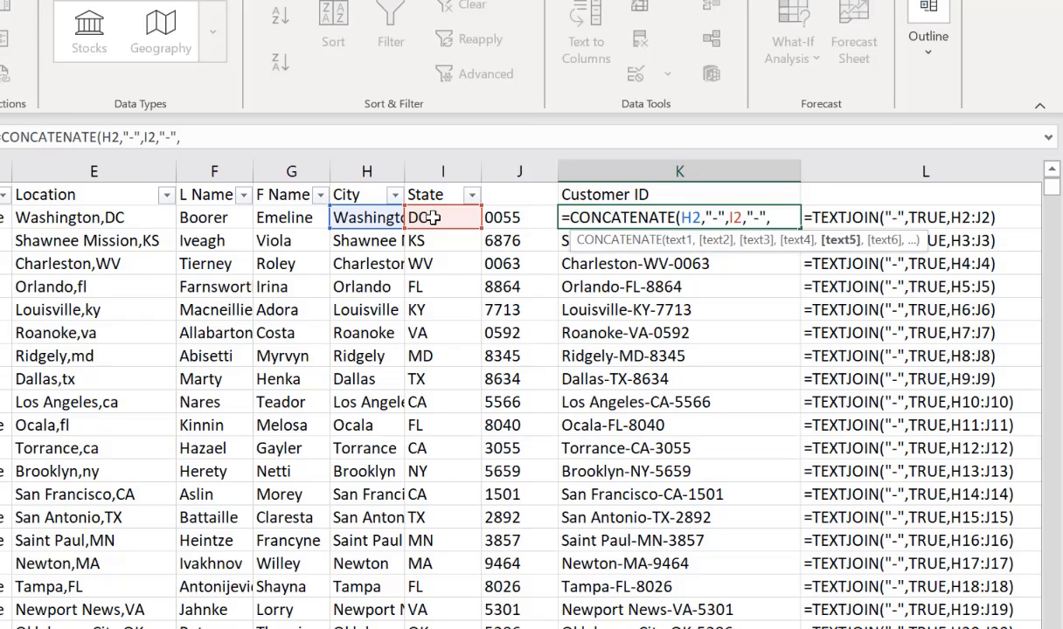
click(507, 216)
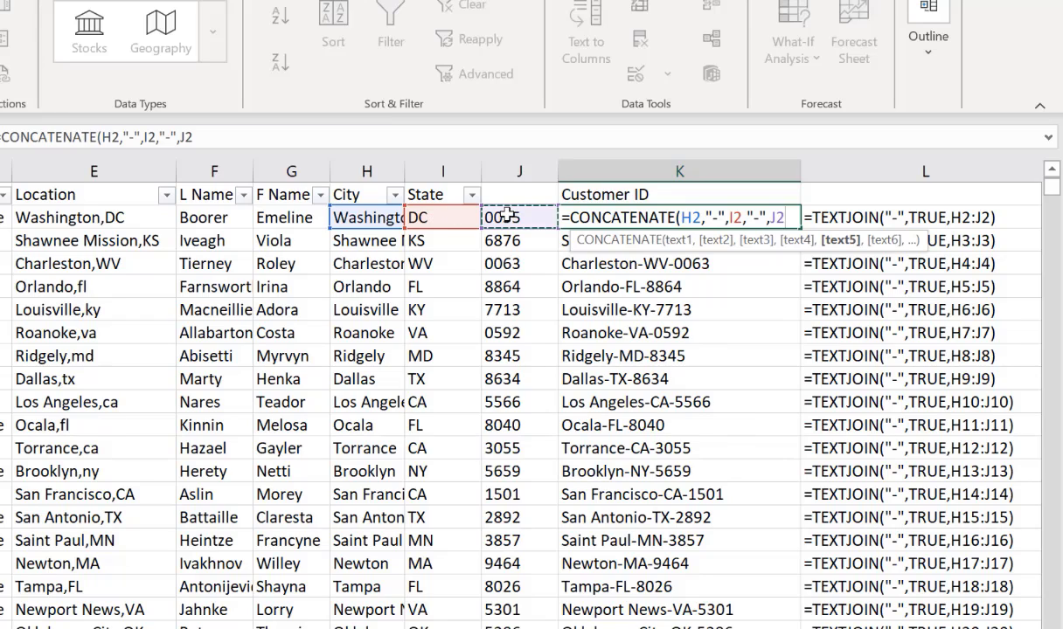
text())
key(Return)
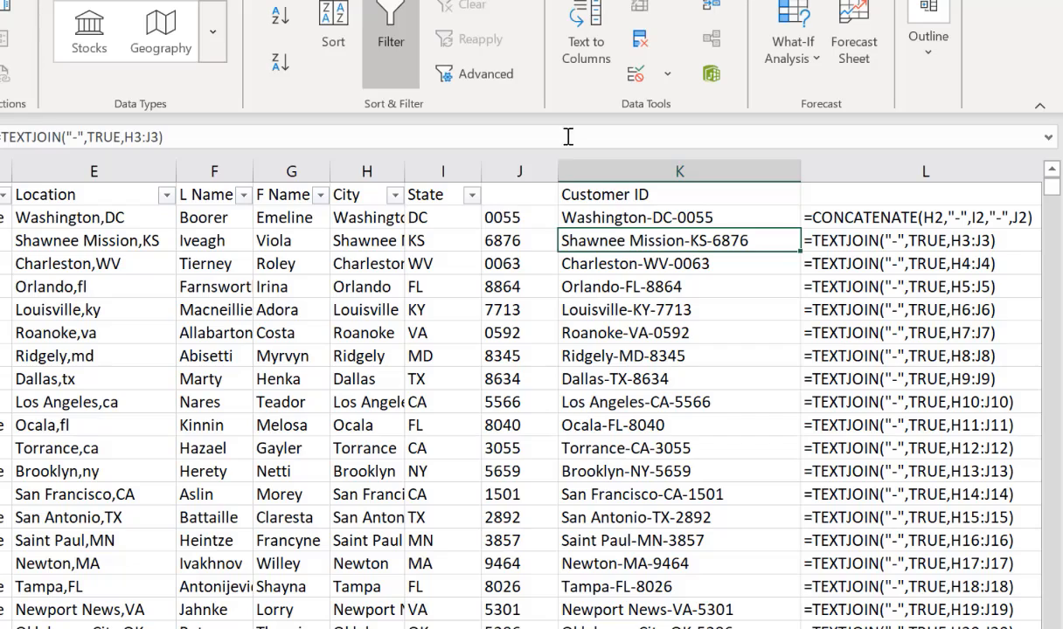
- Compare the CONCATENATE formula in row 2 with the TEXTJOIN formula in row 3, including their formula text in column L
click(686, 217)
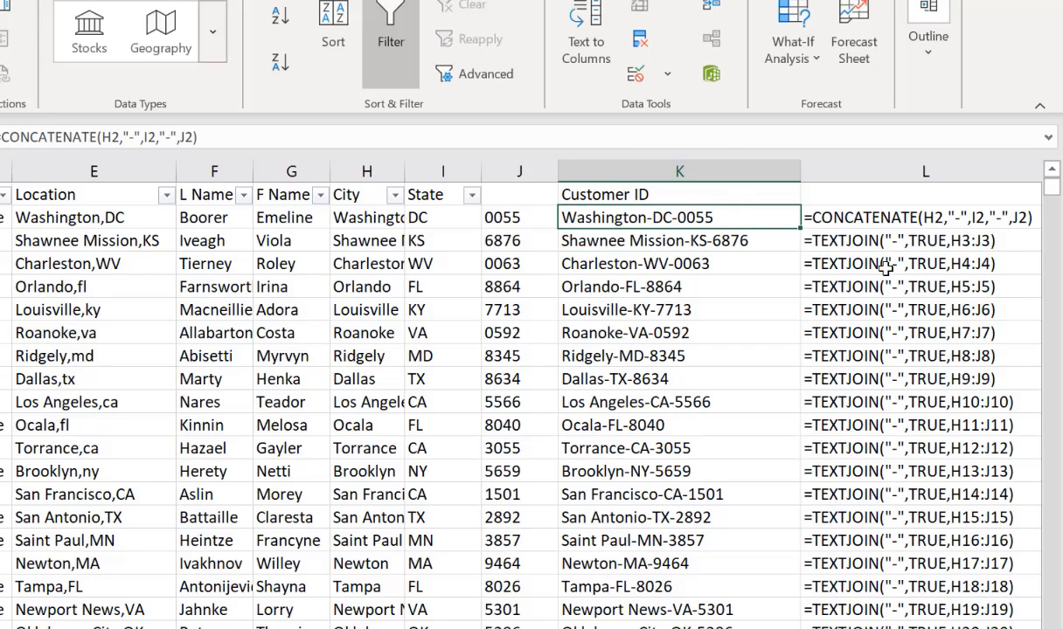
click(666, 234)
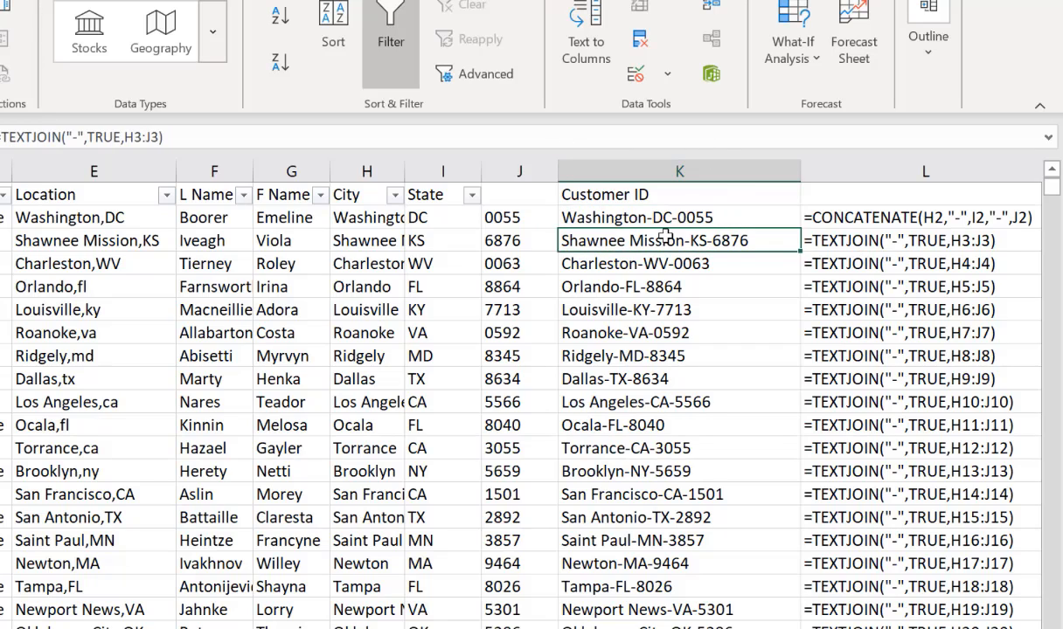
click(643, 215)
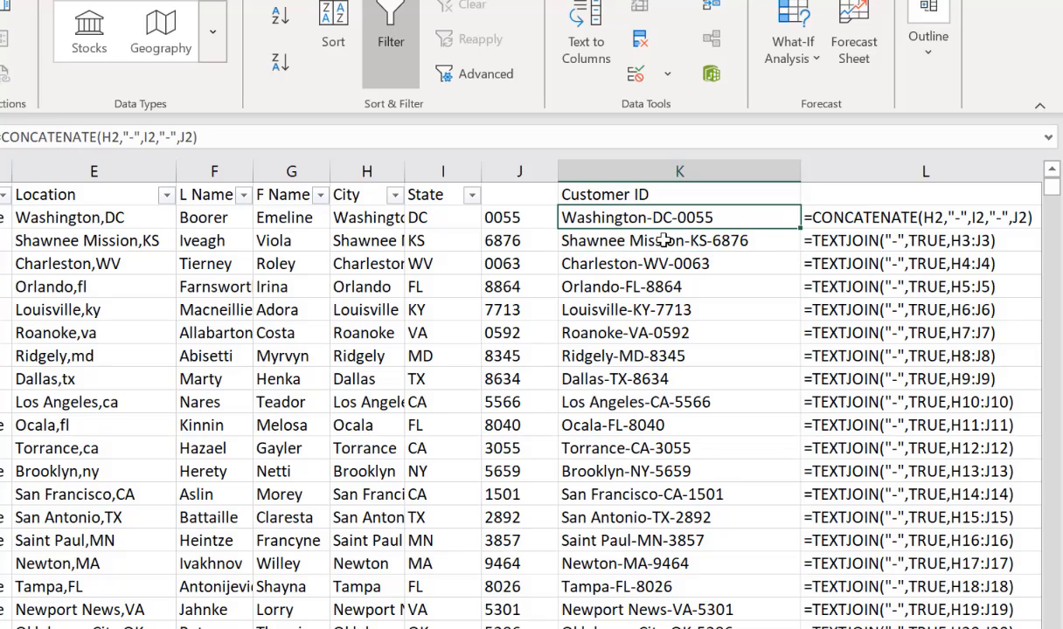
click(664, 241)
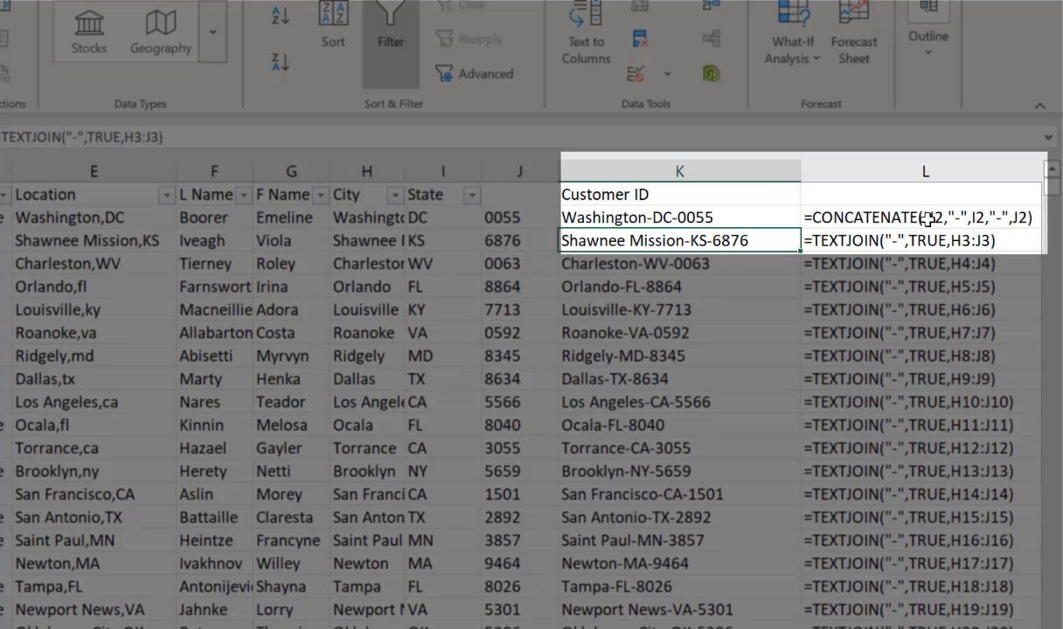
click(934, 217)
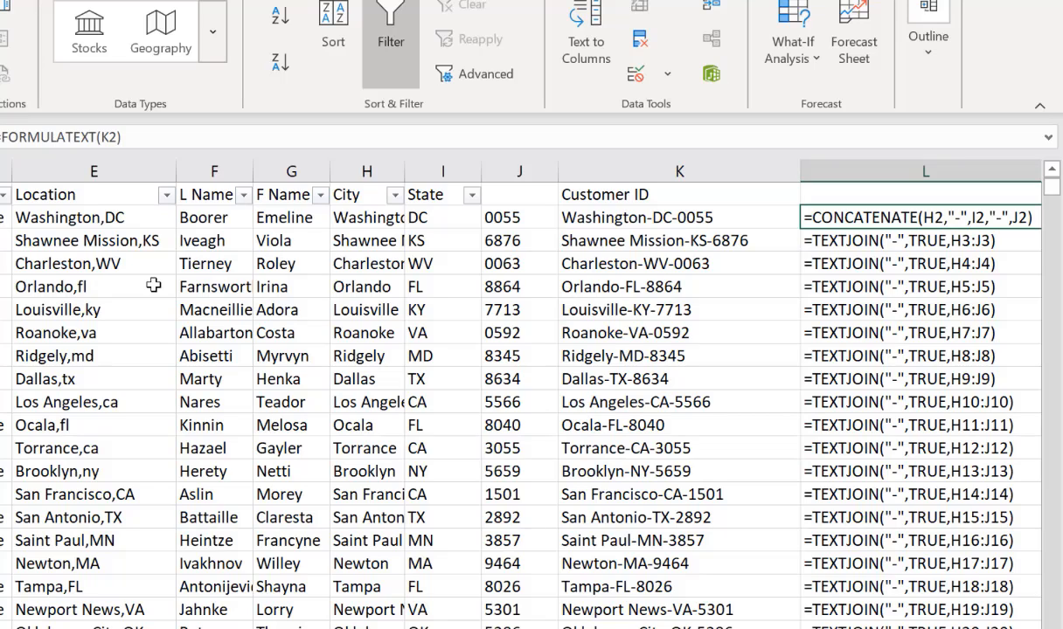
click(853, 237)
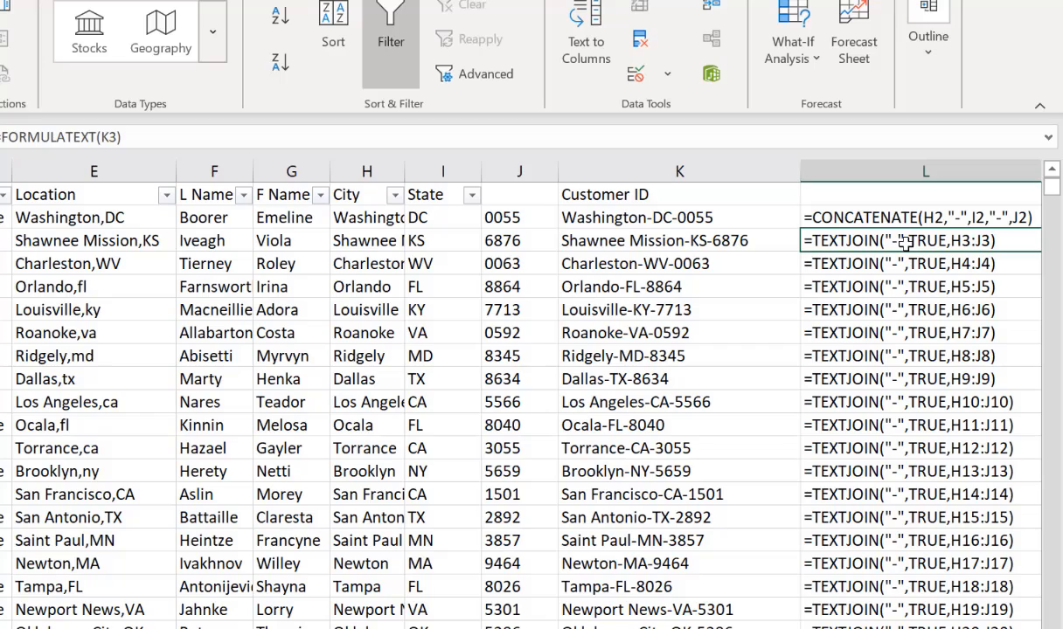
- Rewrite the formula in K2 as =CONCATENATE(I2,"-",J2) and fill it down the Customer ID column
click(651, 218)
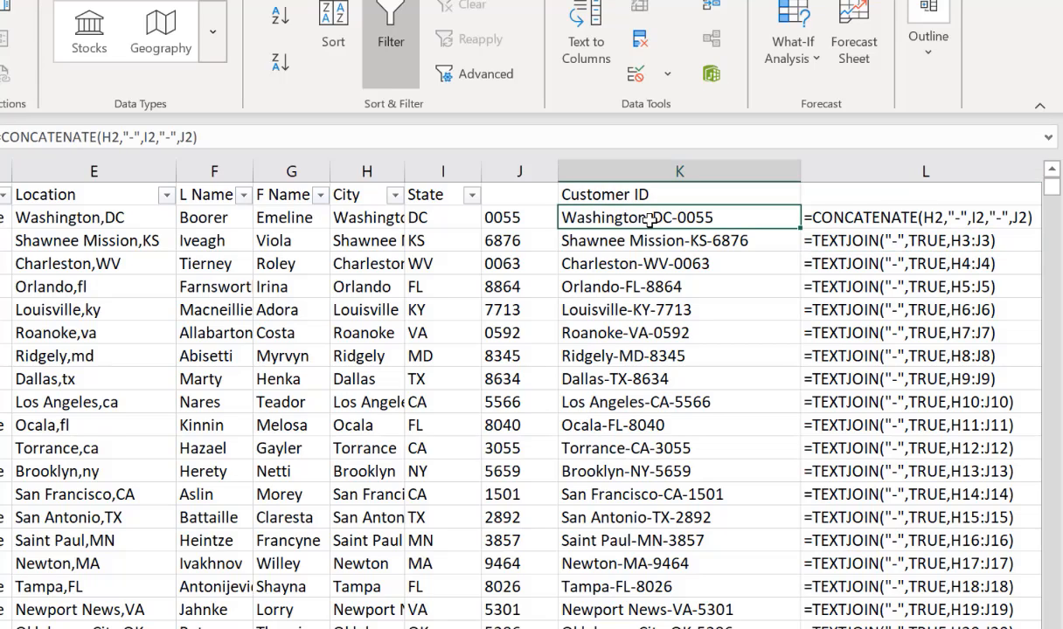
text(=)
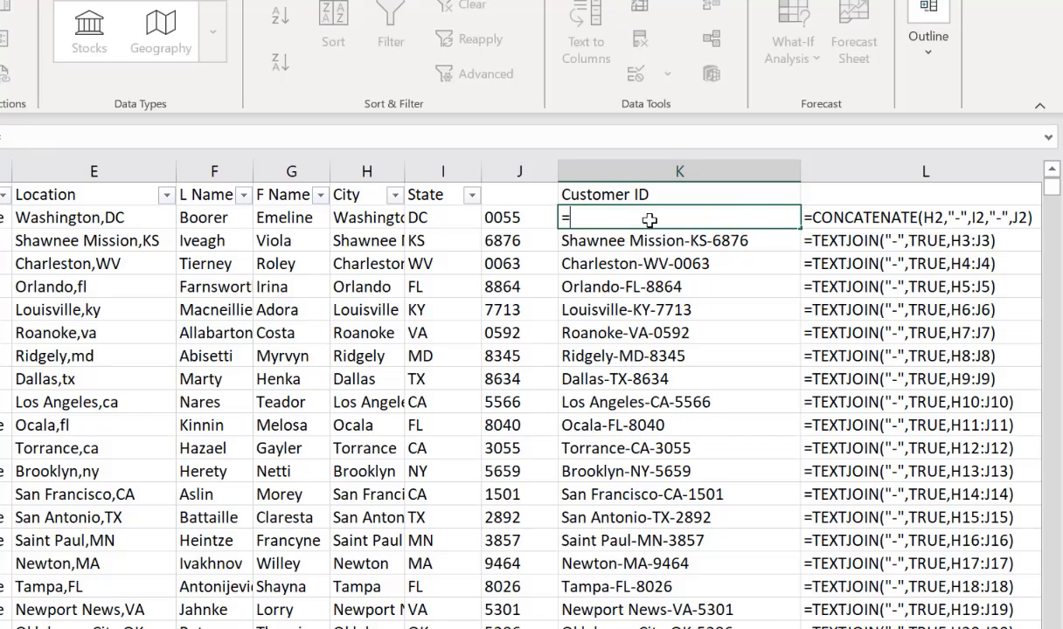
text(con)
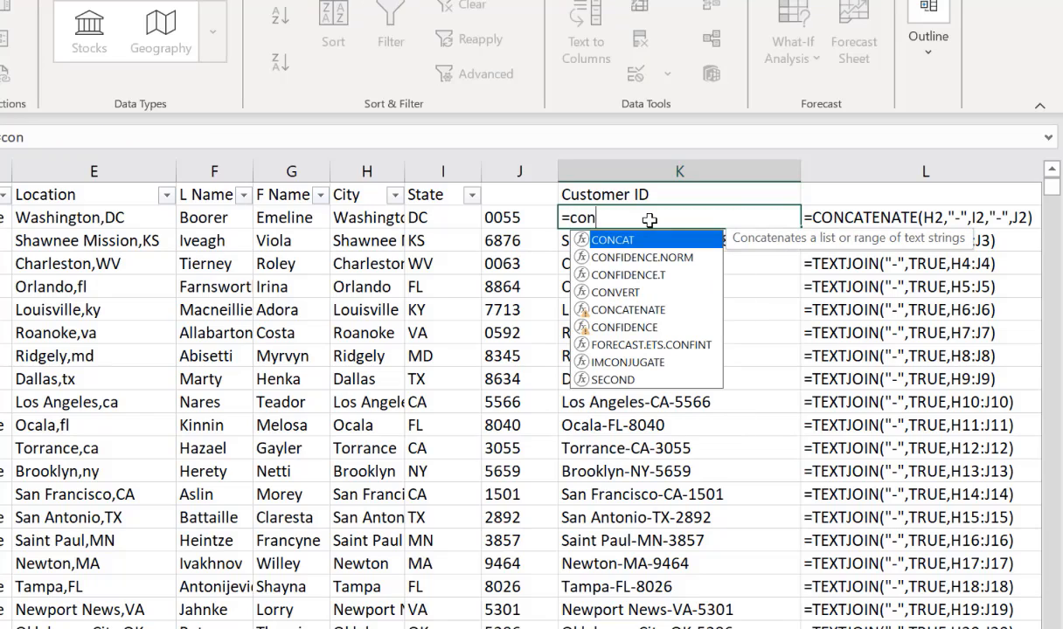
text(ca)
key(Down)
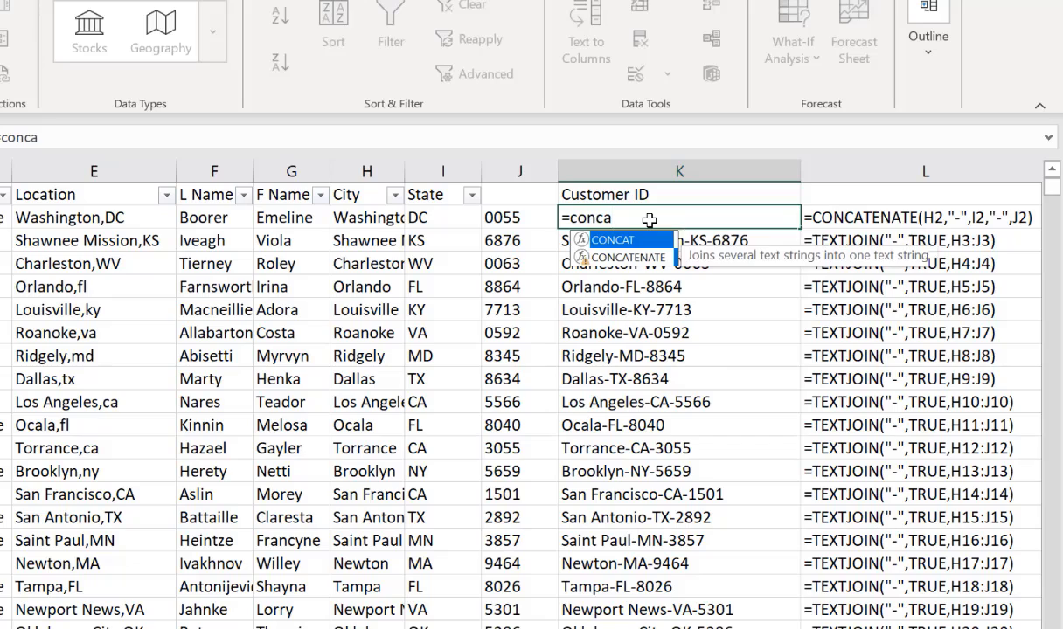
key(Tab)
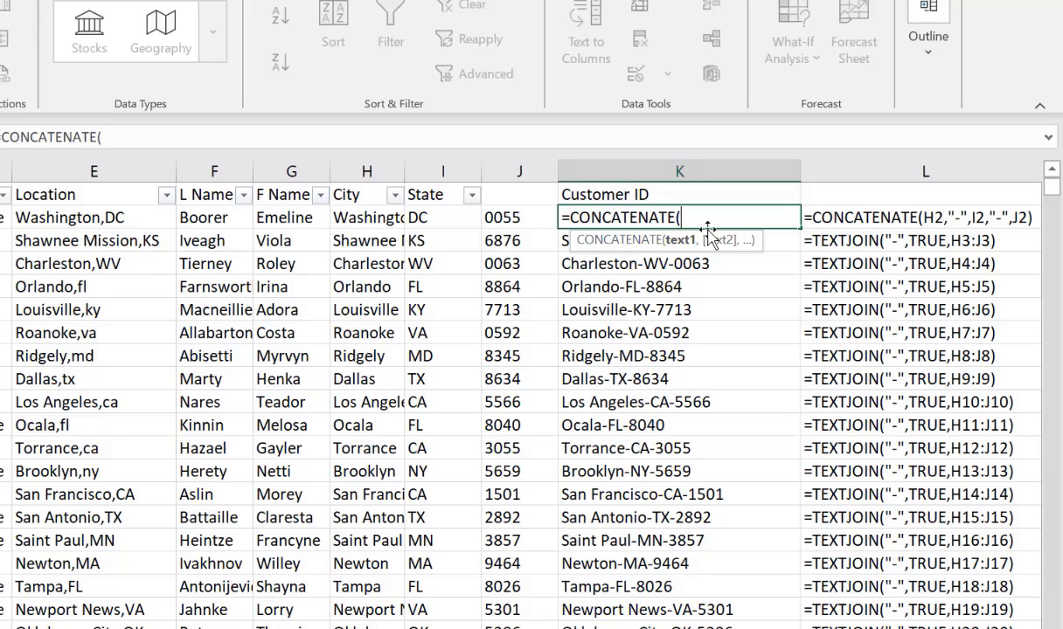
click(458, 226)
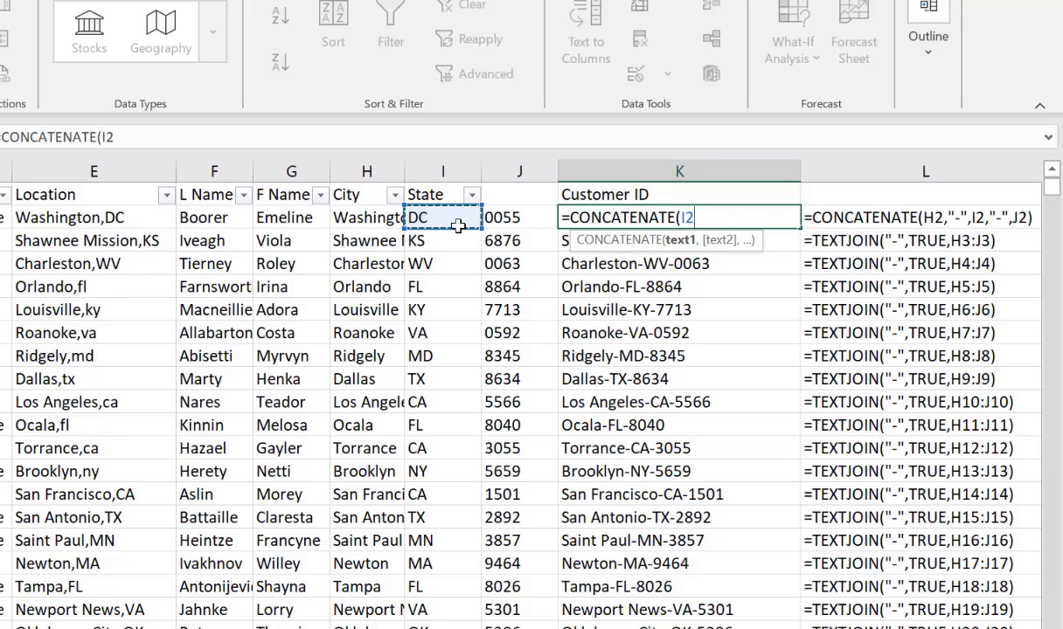
text(,"-)
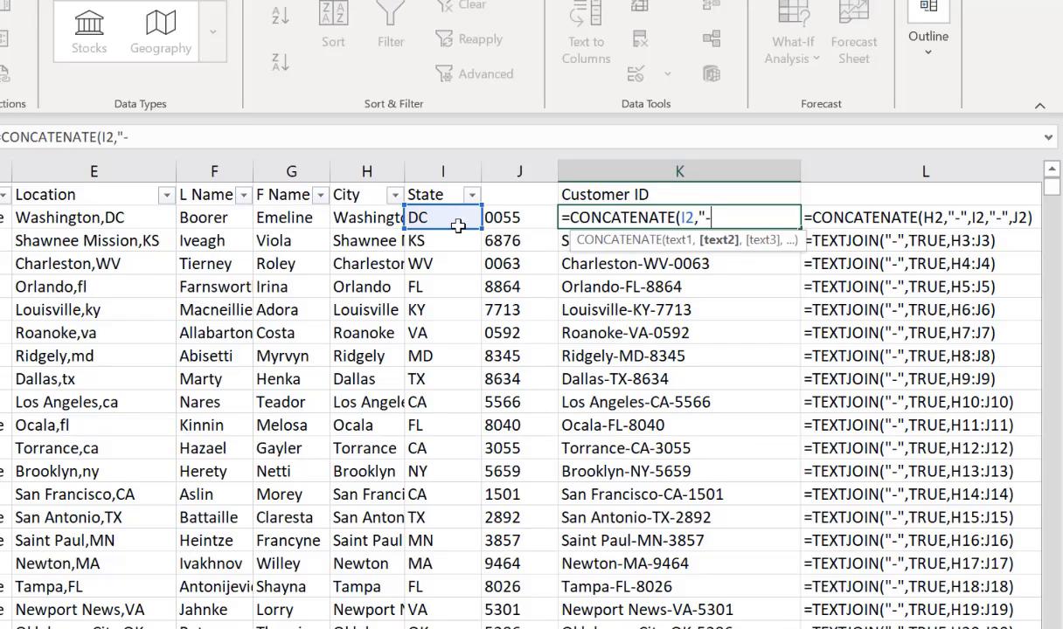
text(",)
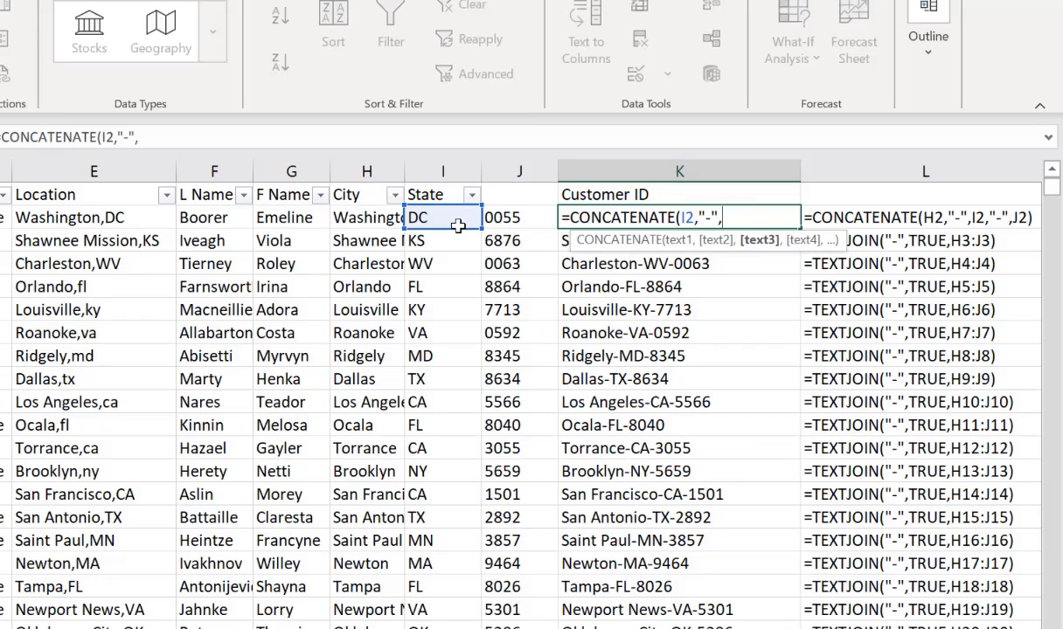
click(505, 218)
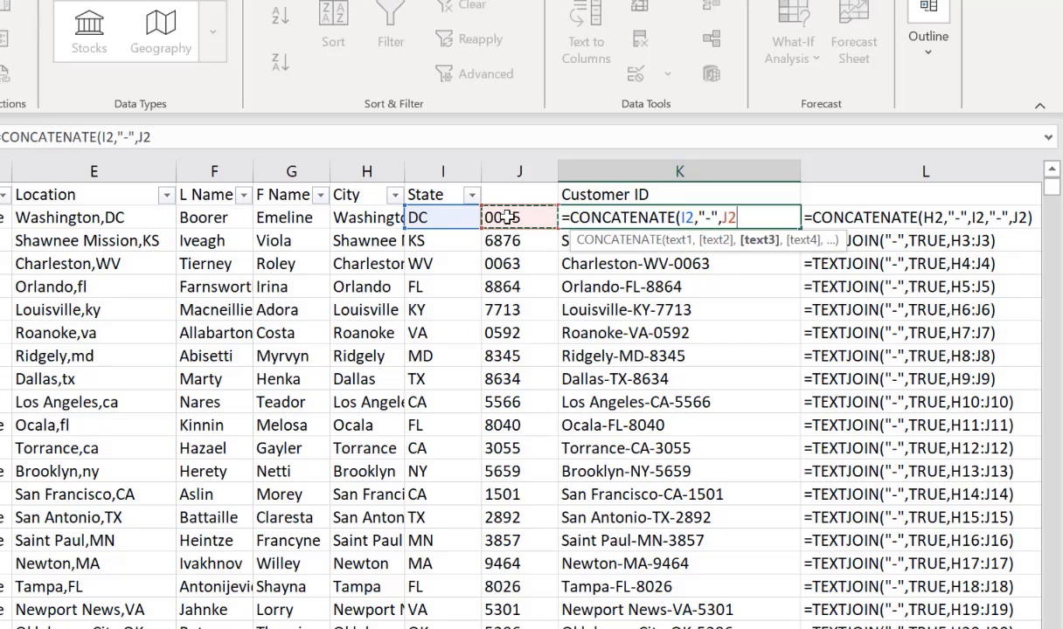
text())
key(Return)
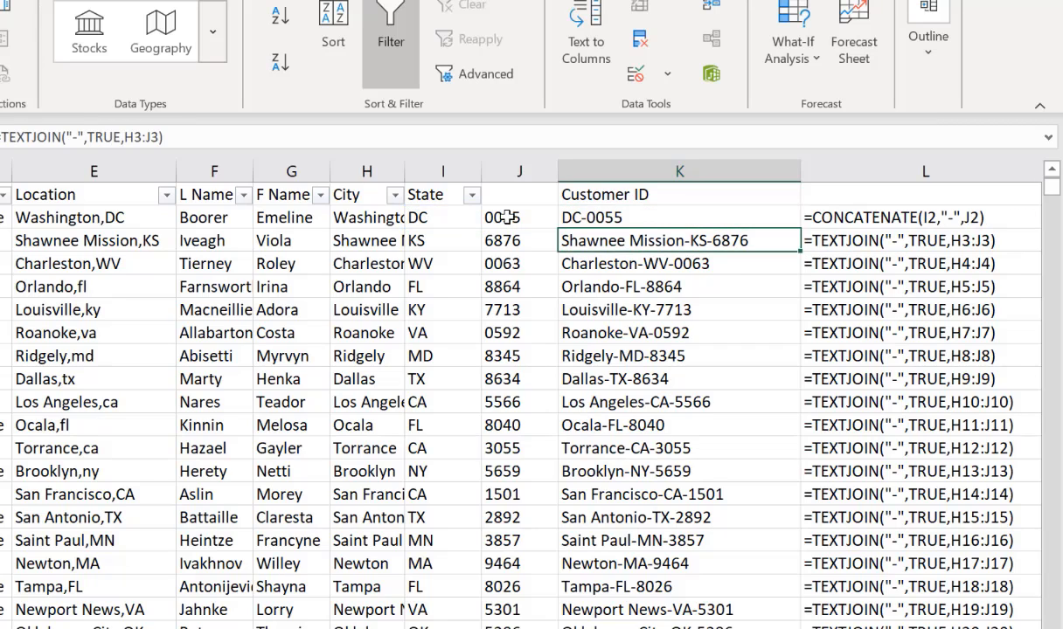
click(619, 218)
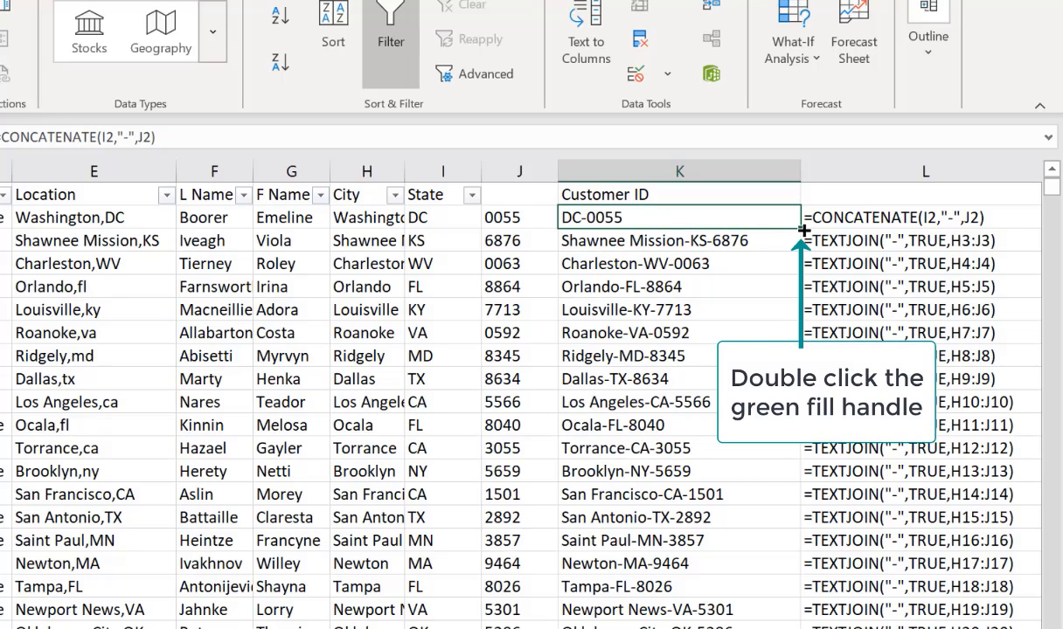
double_click(802, 230)
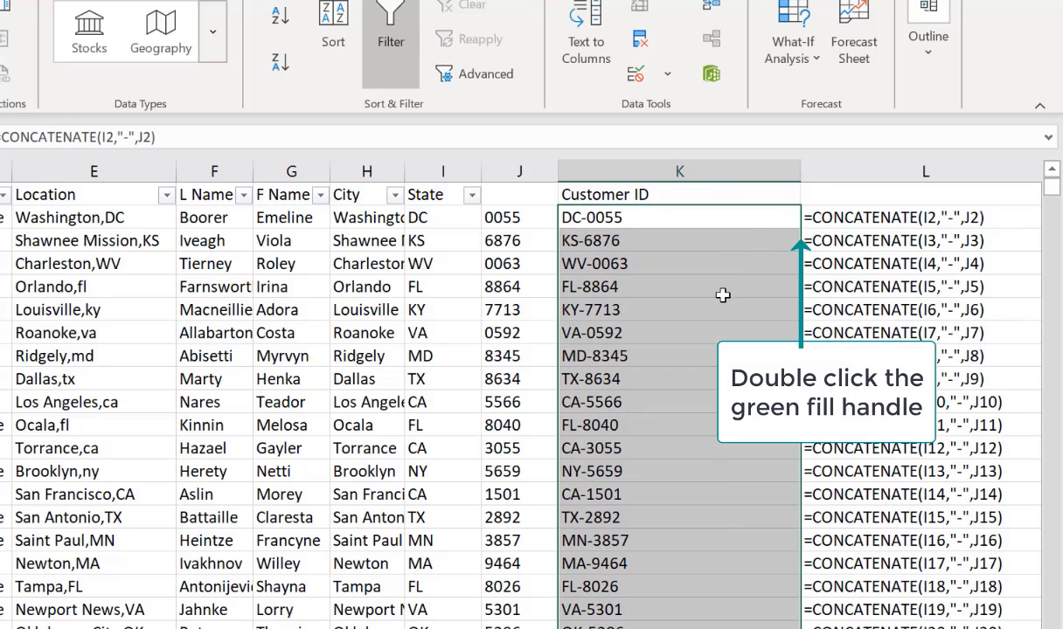
- Delete column L, which holds the formula text of the customer IDs
click(849, 170)
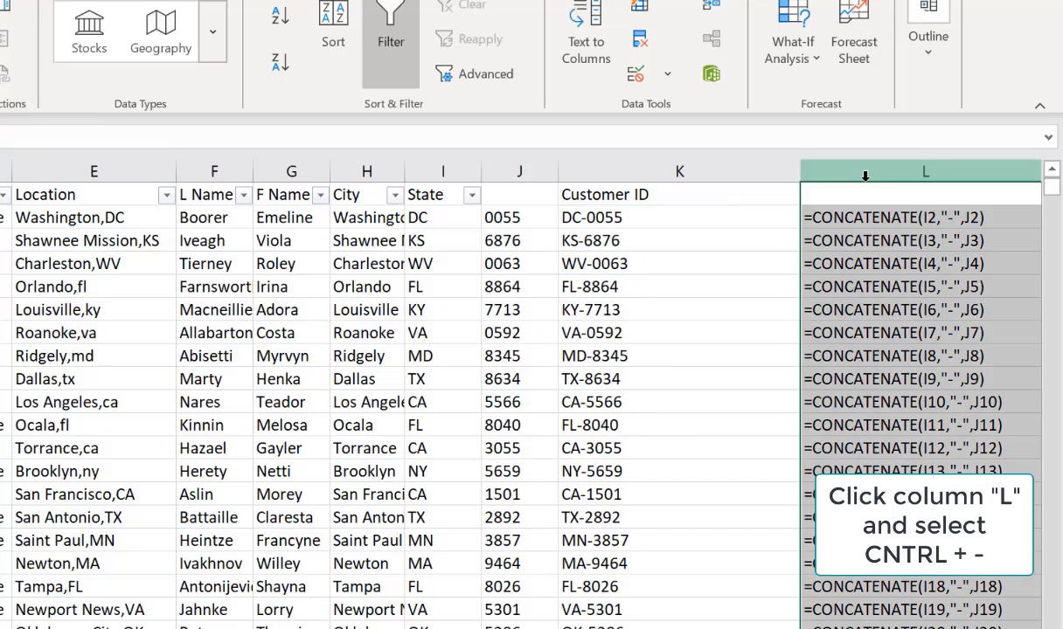
scroll(865, 176, right, 3)
key(ctrl+minus)
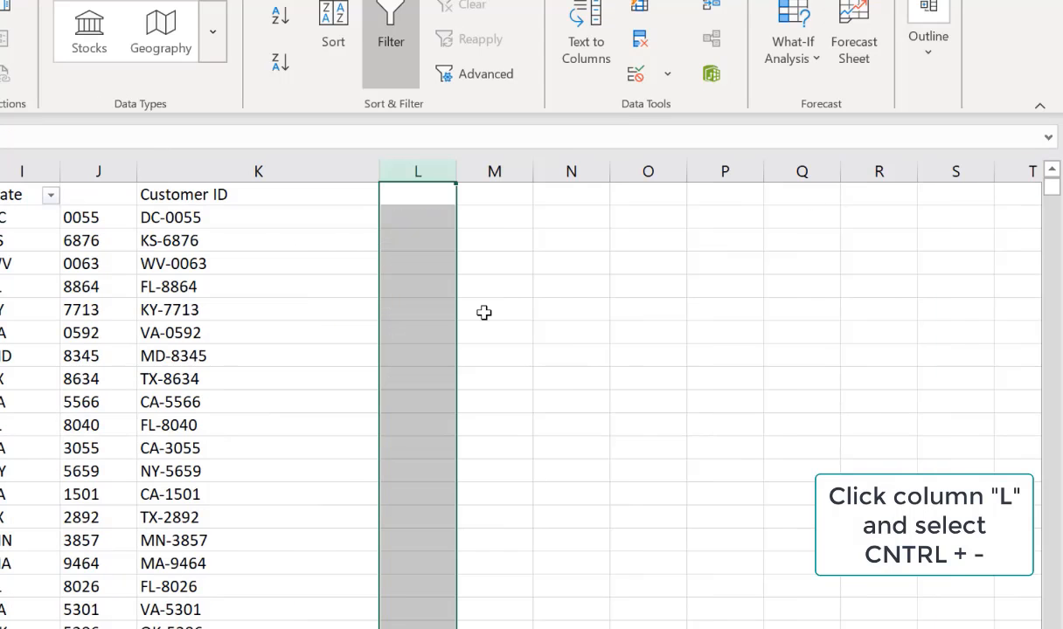
- Widen the Name column to fit its contents and delete that column
scroll(483, 312, left, 4)
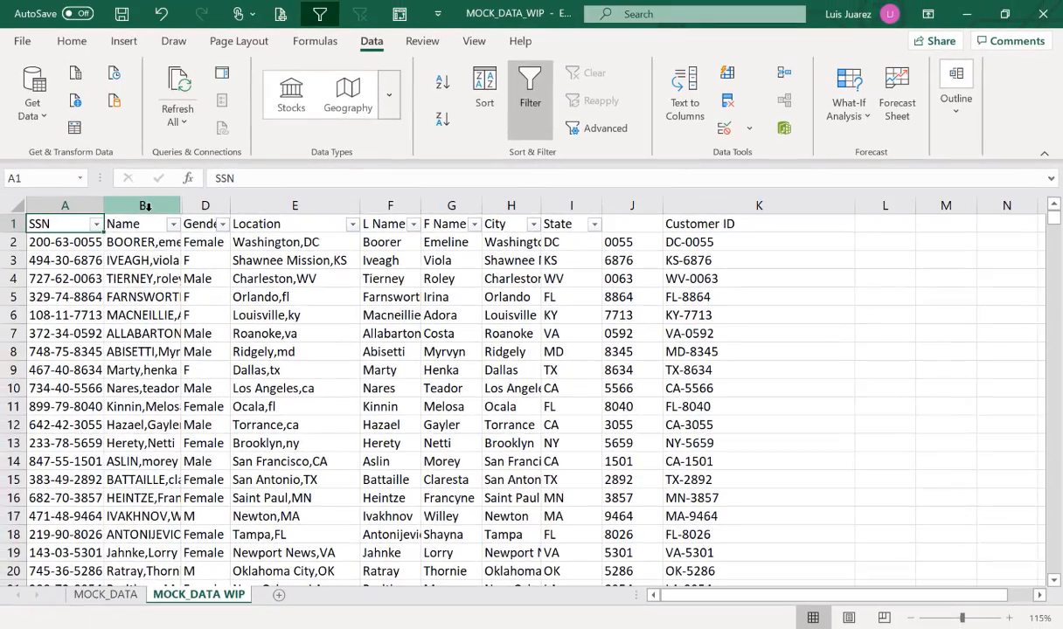
click(142, 205)
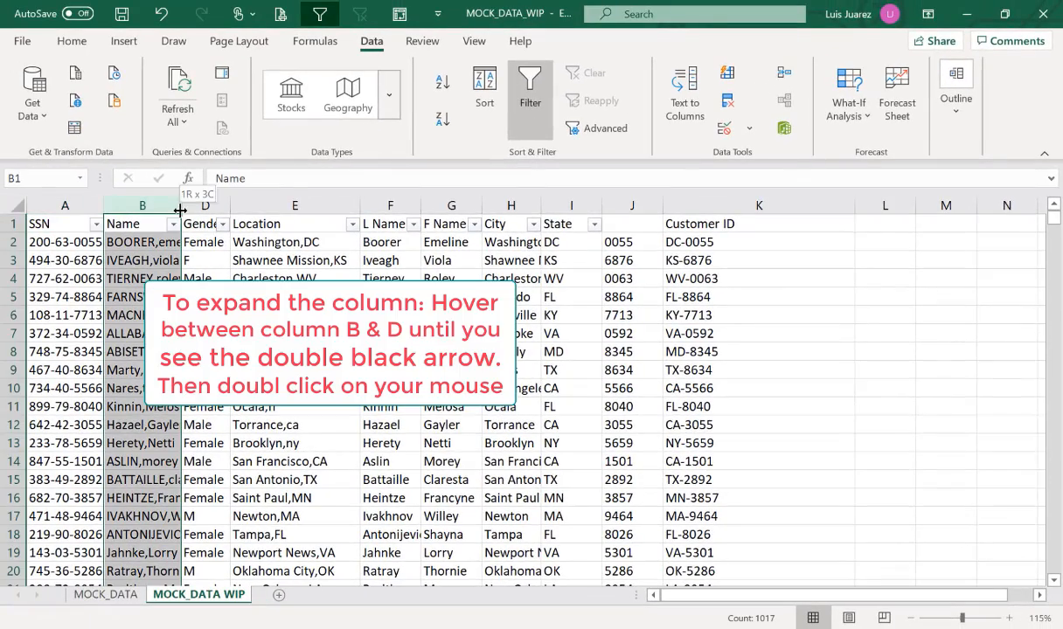
double_click(179, 210)
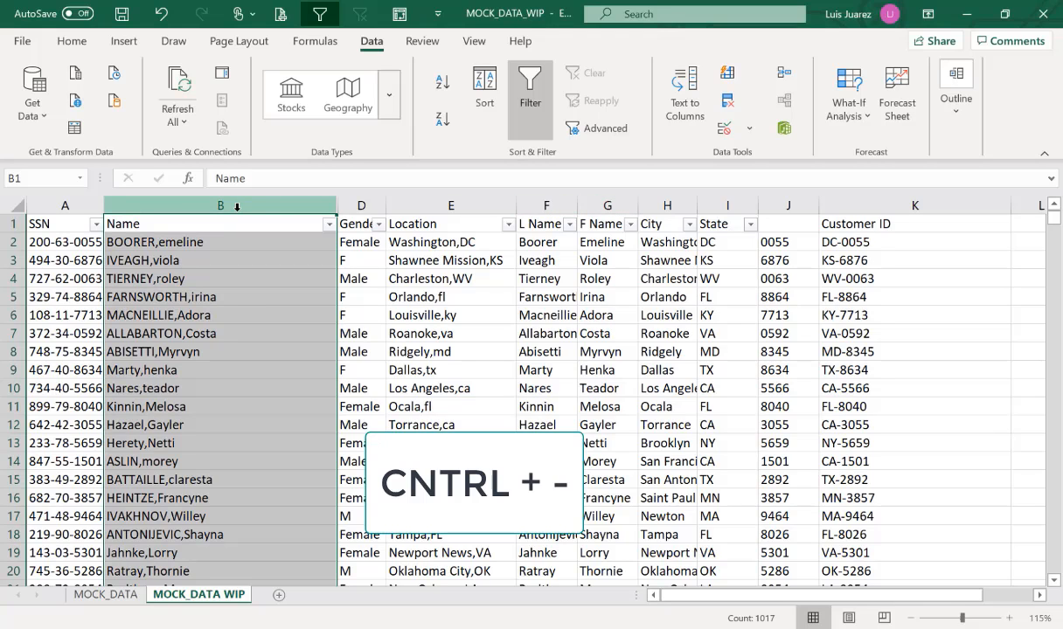
key(ctrl+minus)
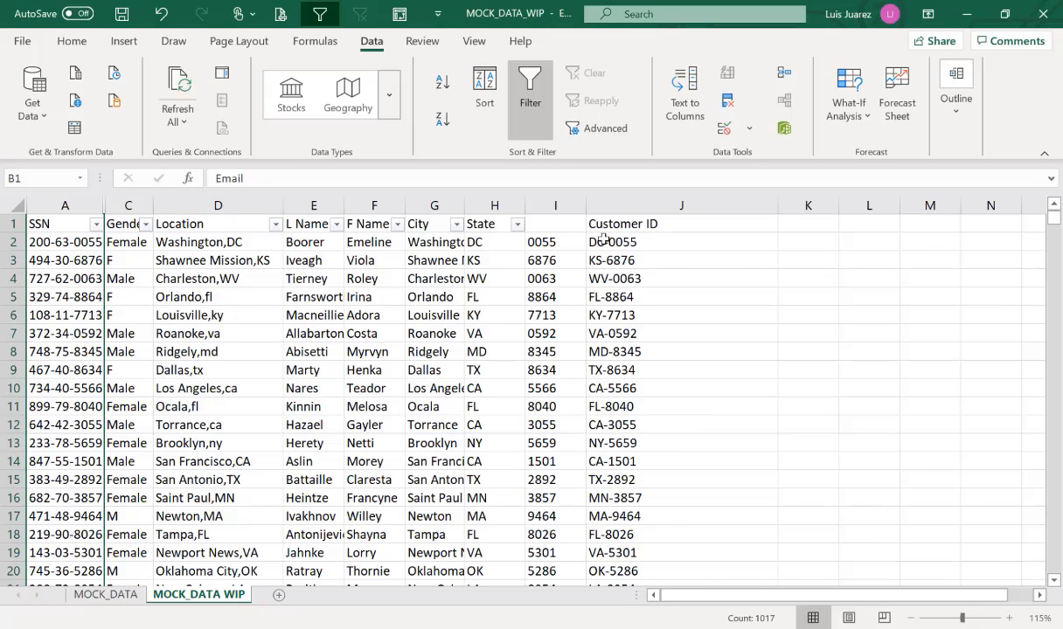
- Examine the formulas in I2 and J2 that extract the SSN characters and build the customer ID
click(567, 202)
double_click(550, 242)
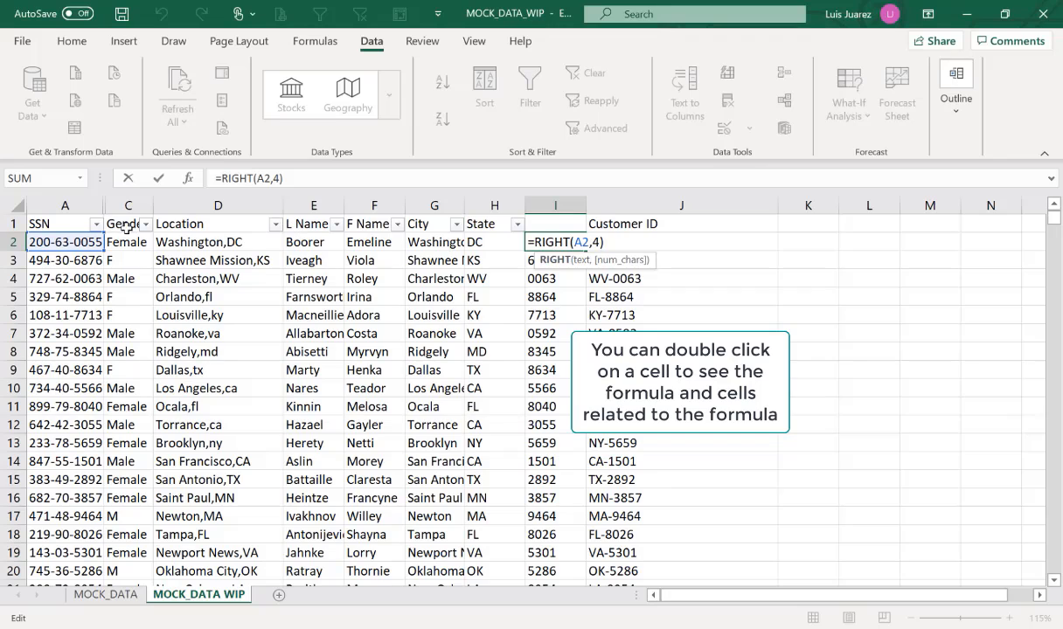
key(Escape)
click(645, 243)
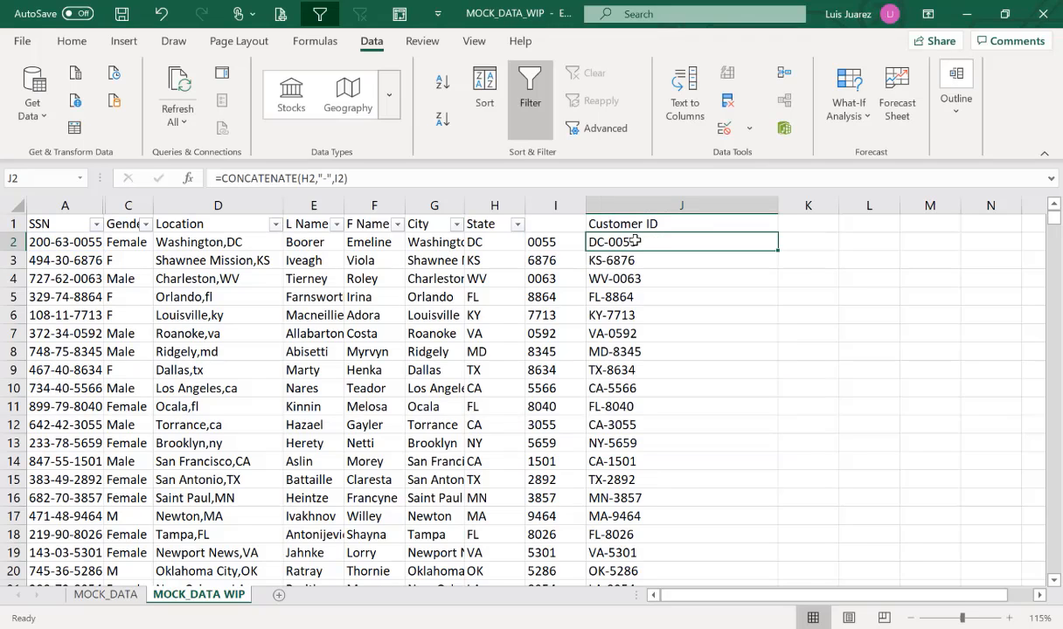
drag(640, 240, 659, 517)
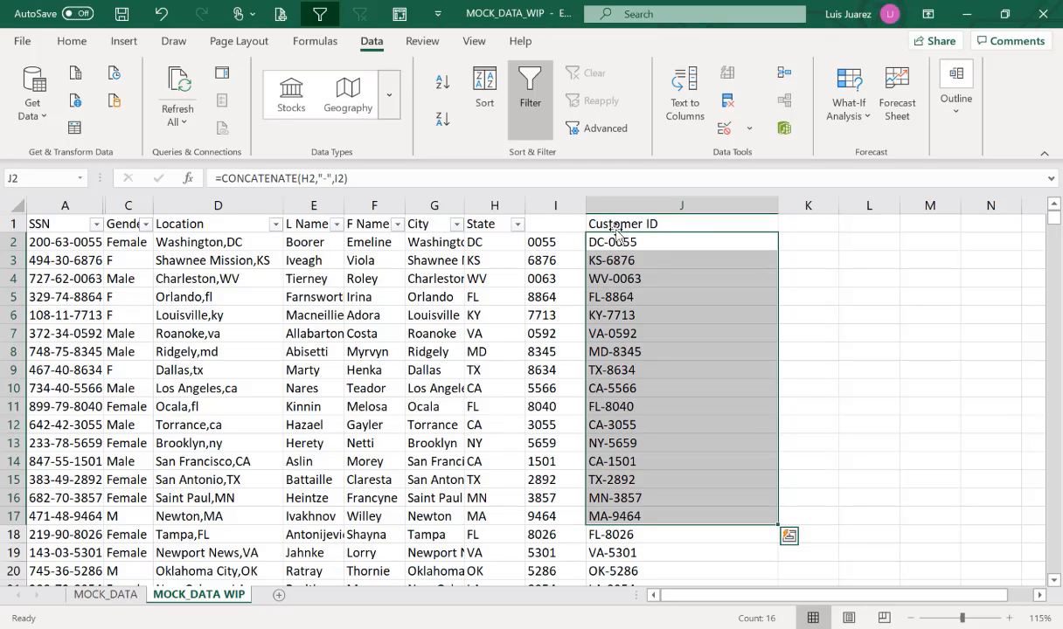
- Replace the formulas in the Customer ID column with their static values by copying column J and pasting it over itself as Values
click(639, 206)
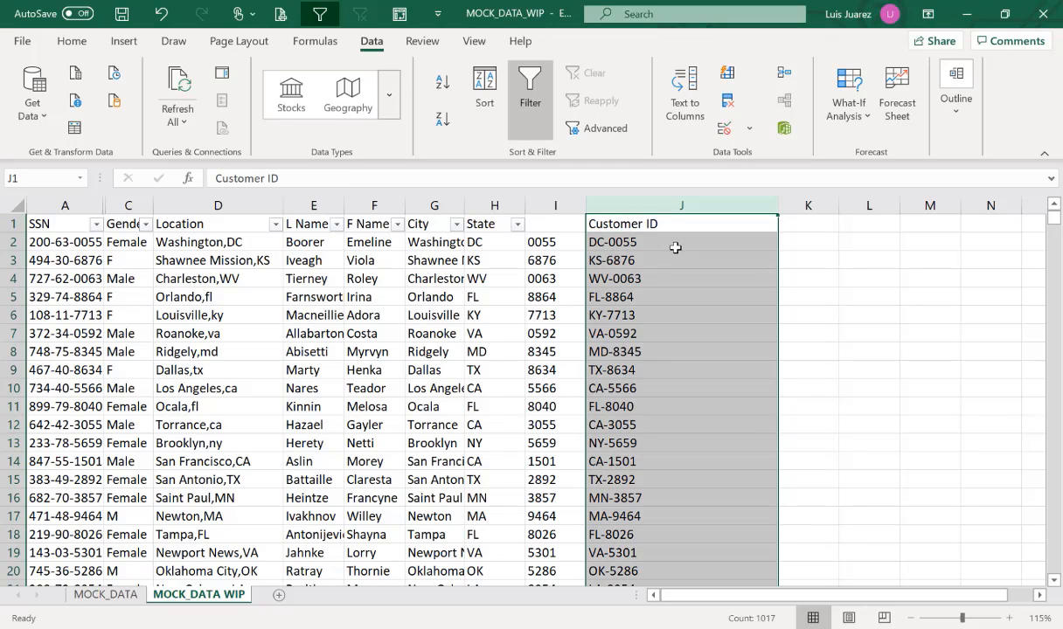
key(ctrl+c)
key(ctrl+c)
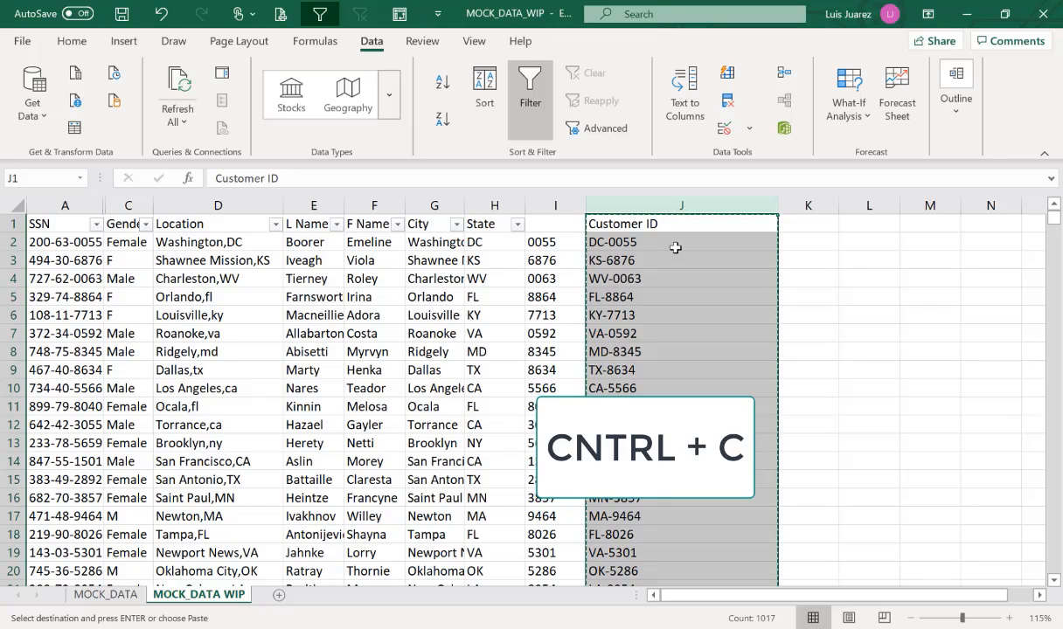
key(ctrl+alt+v)
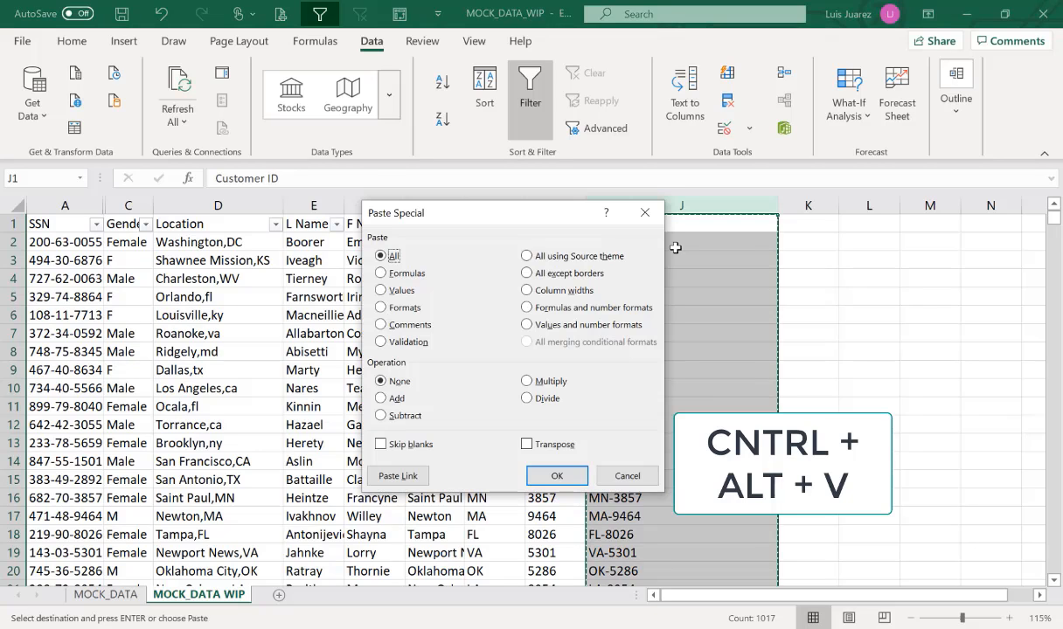
key(v)
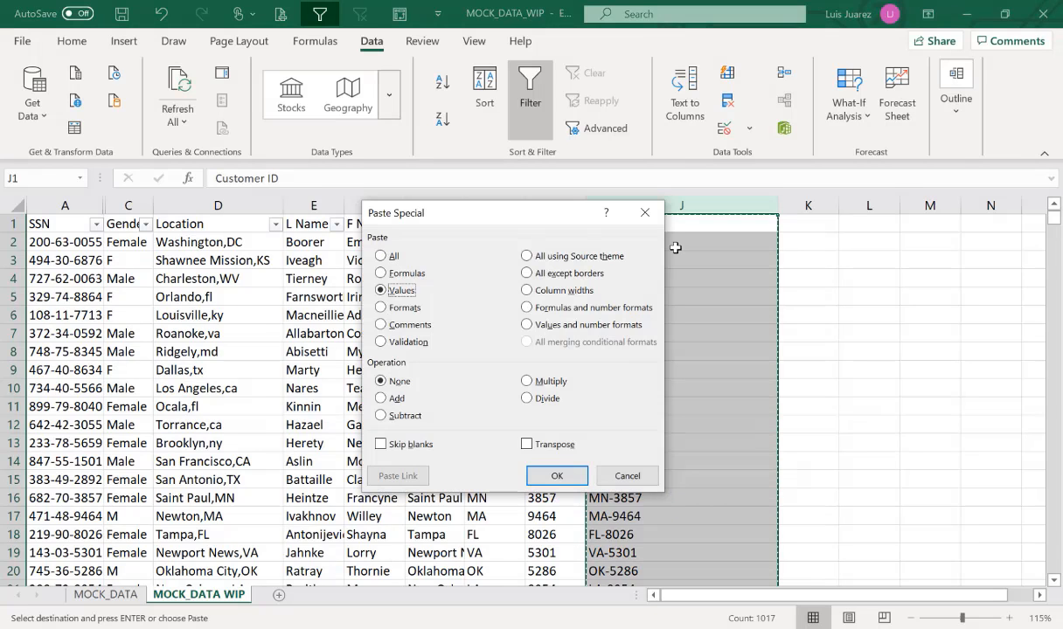
key(Return)
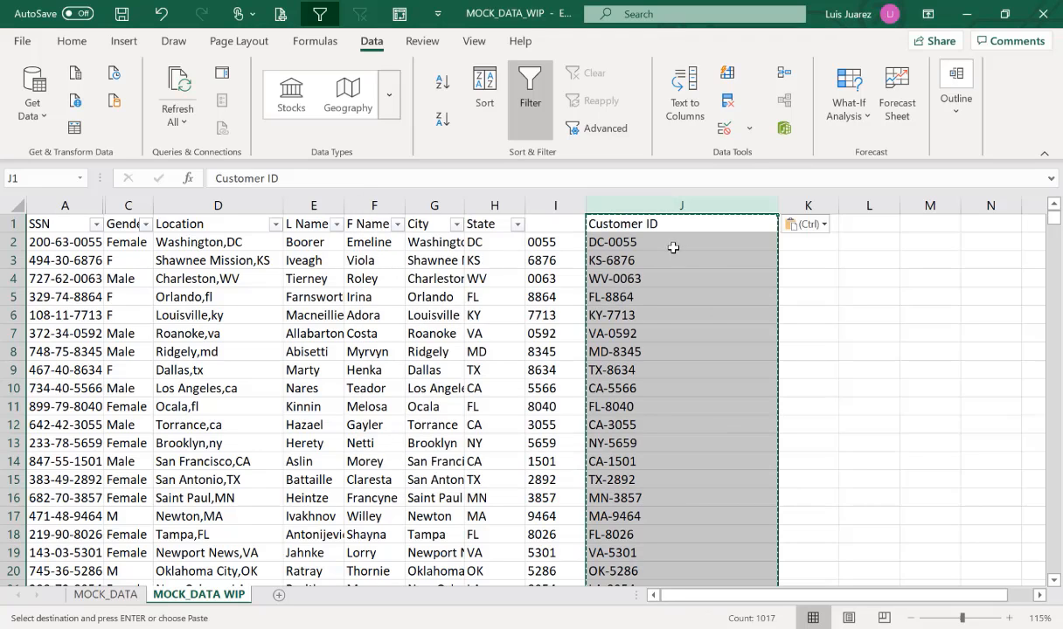
- Delete helper column I, which holds the last four SSN characters
click(560, 206)
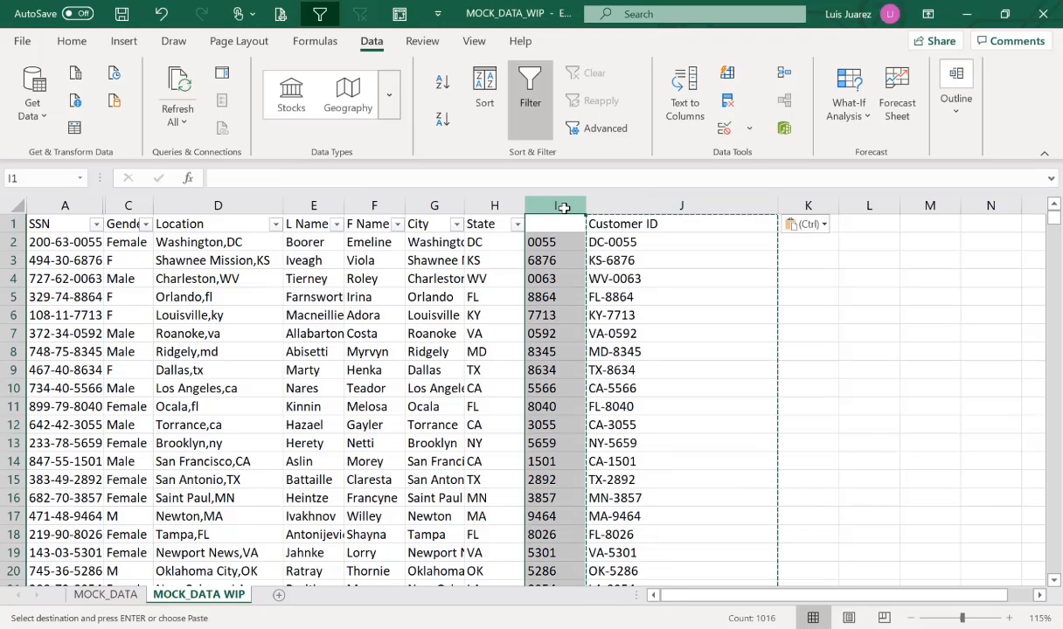
key(ctrl+minus)
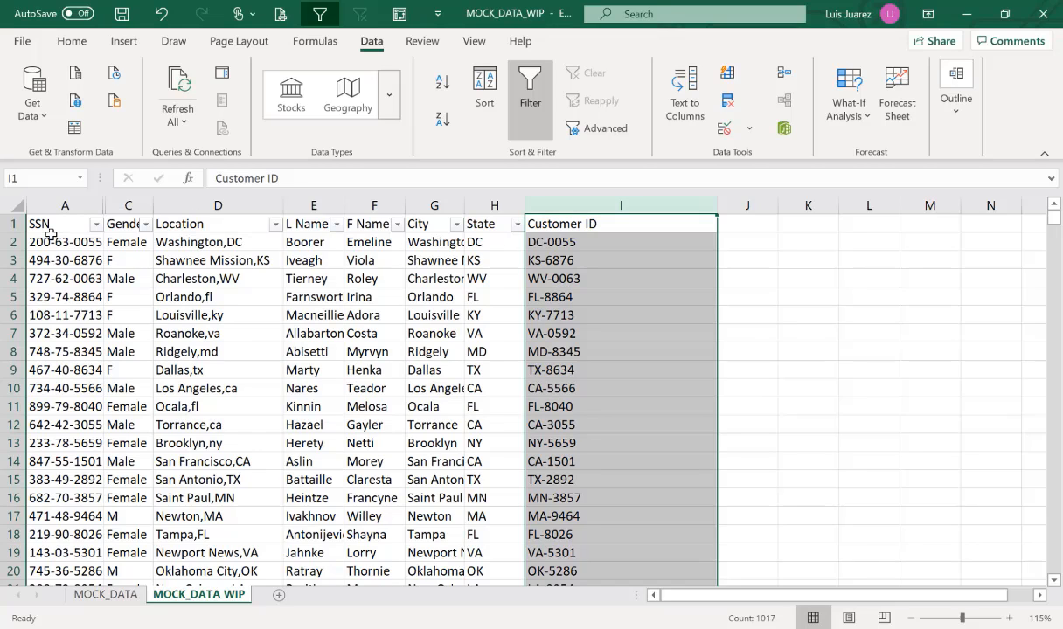
click(18, 241)
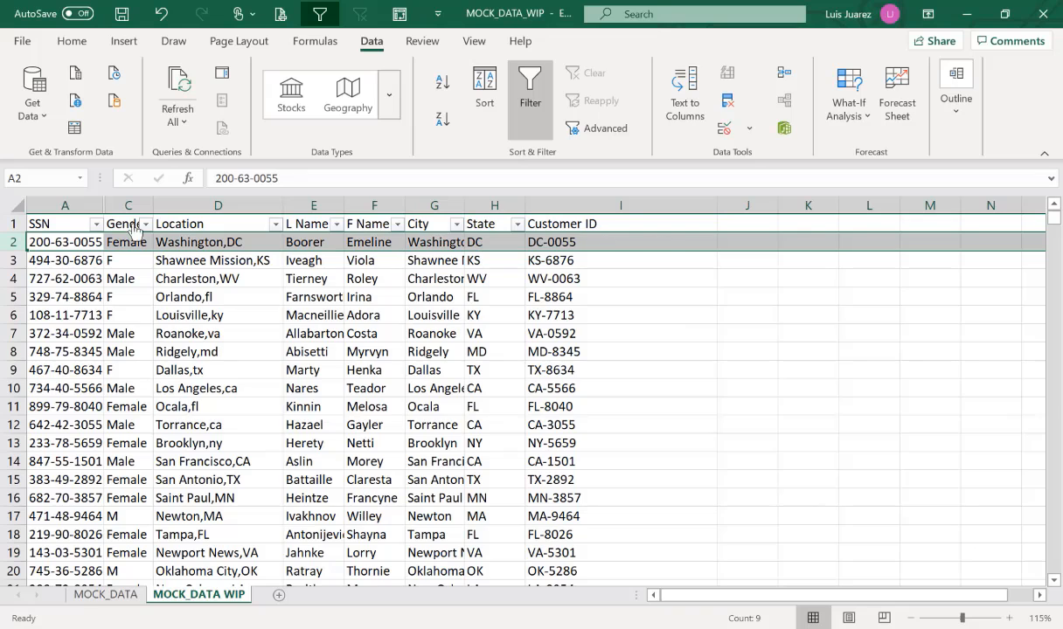
click(549, 205)
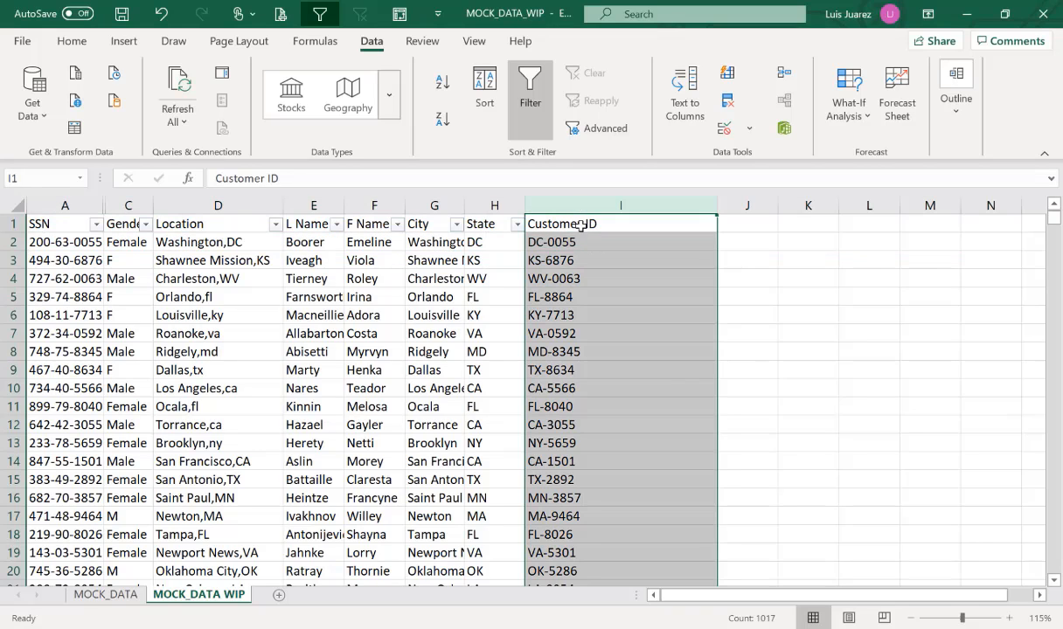
click(582, 243)
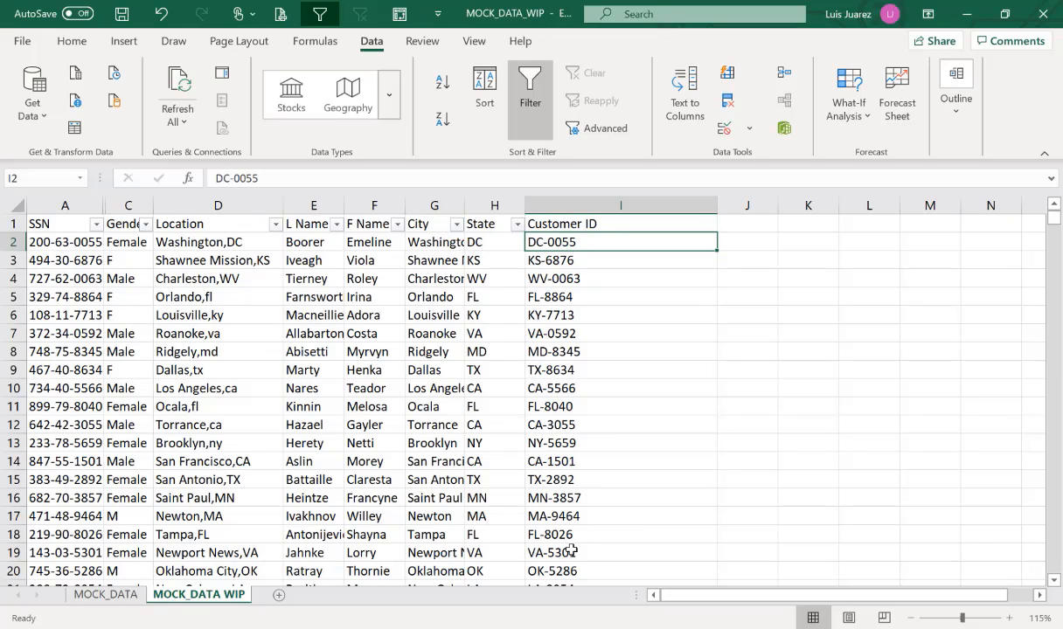
- Highlight duplicate values in the Customer ID column with a Light Red Fill with Dark Red Text conditional format
click(586, 199)
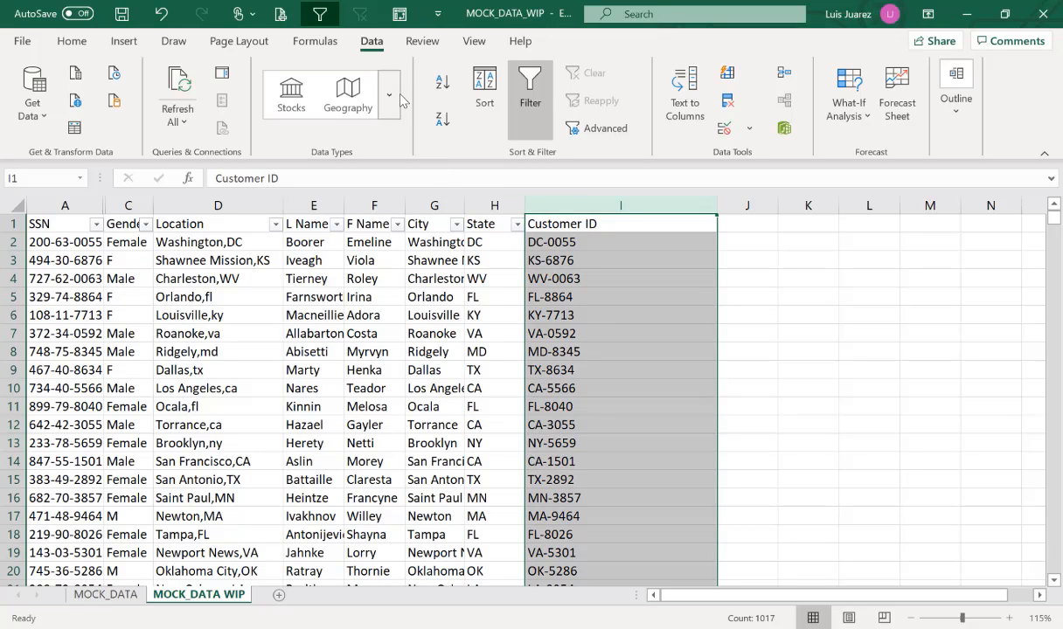
click(78, 43)
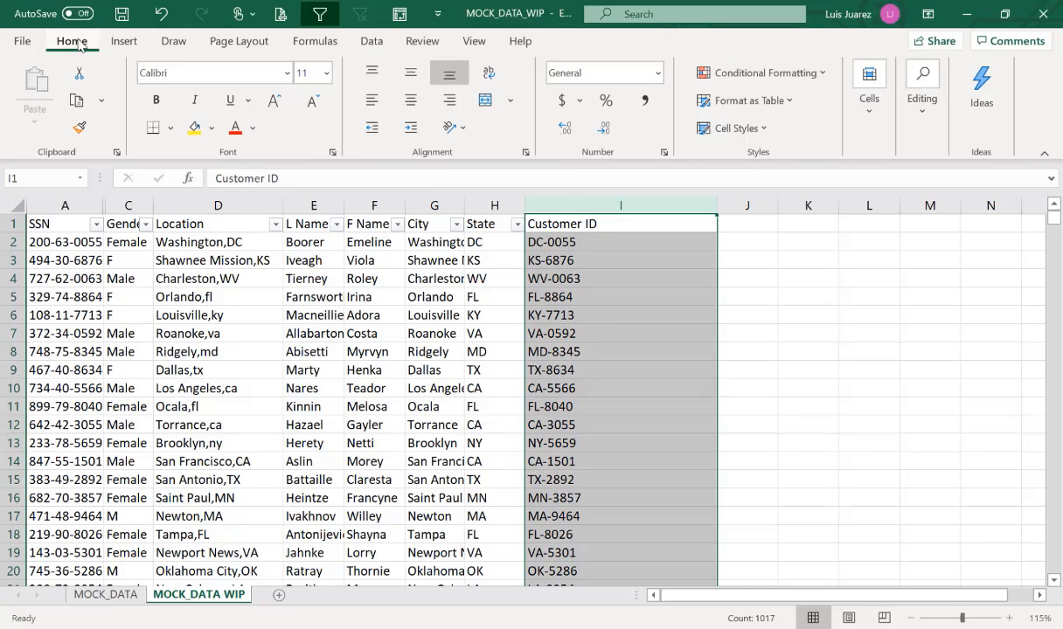
click(778, 75)
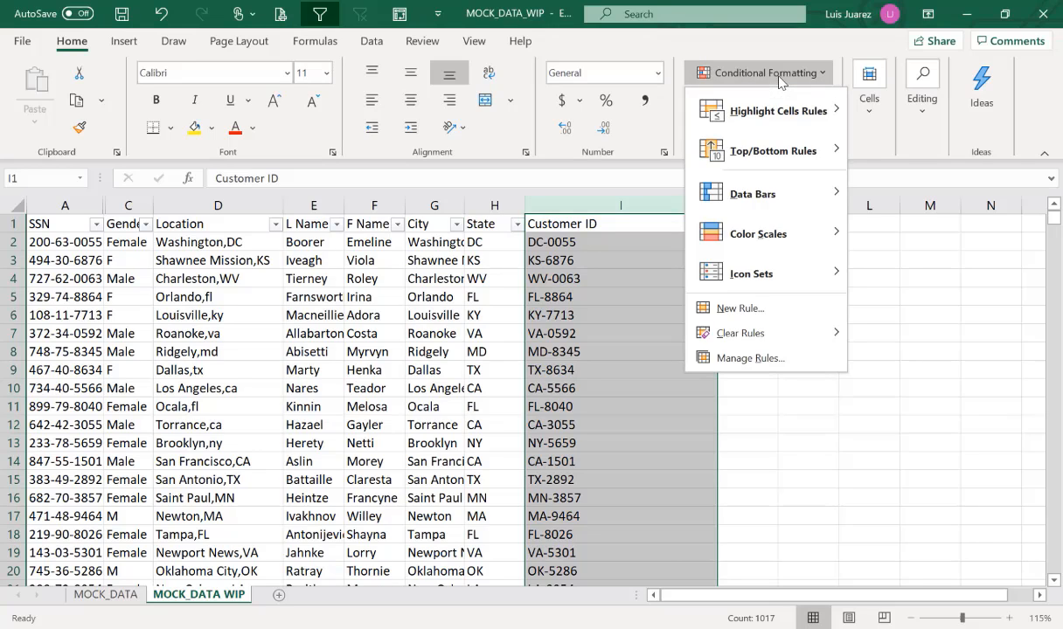
mouse_move(775, 122)
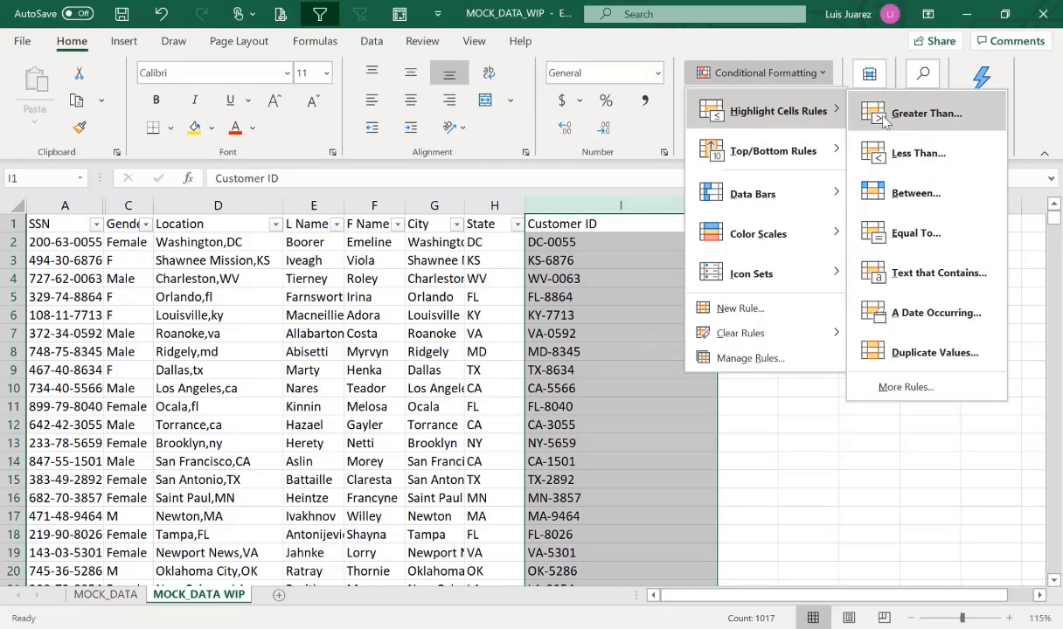
click(934, 353)
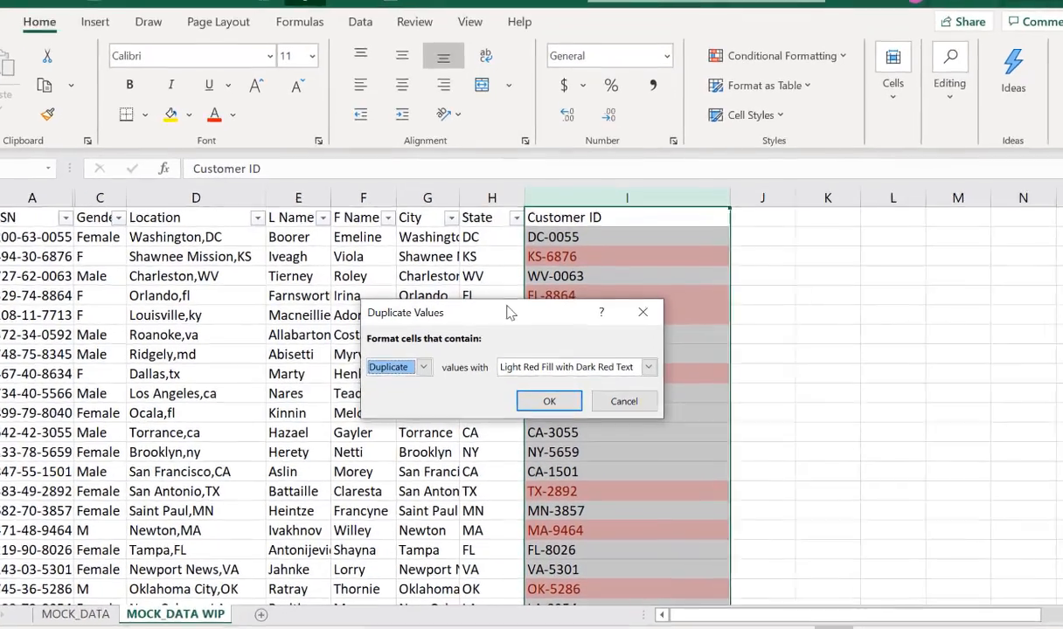
drag(511, 313, 308, 300)
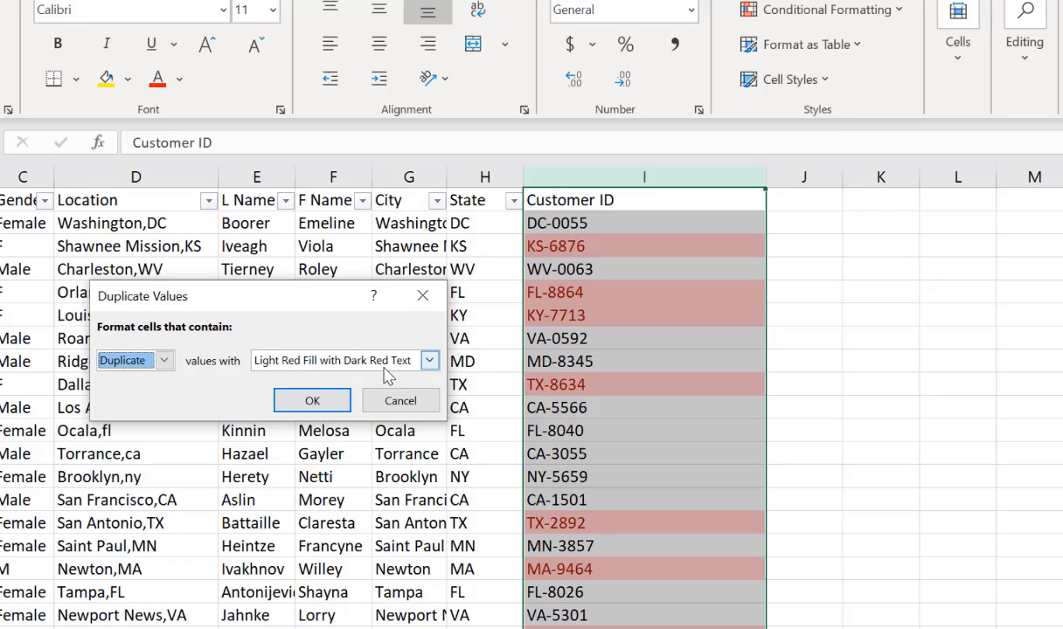
click(312, 402)
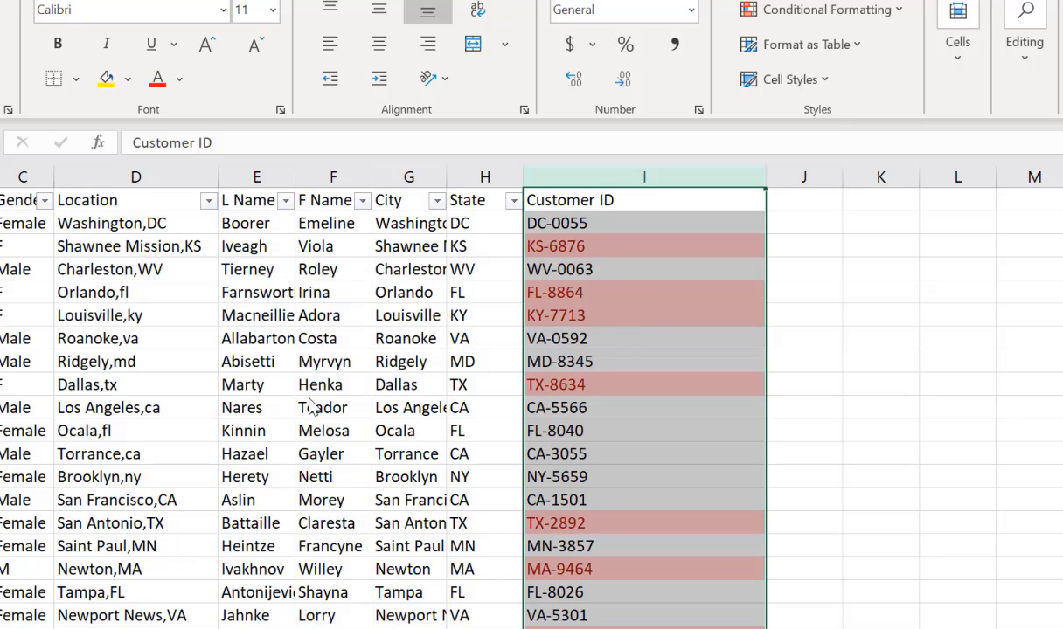
click(628, 245)
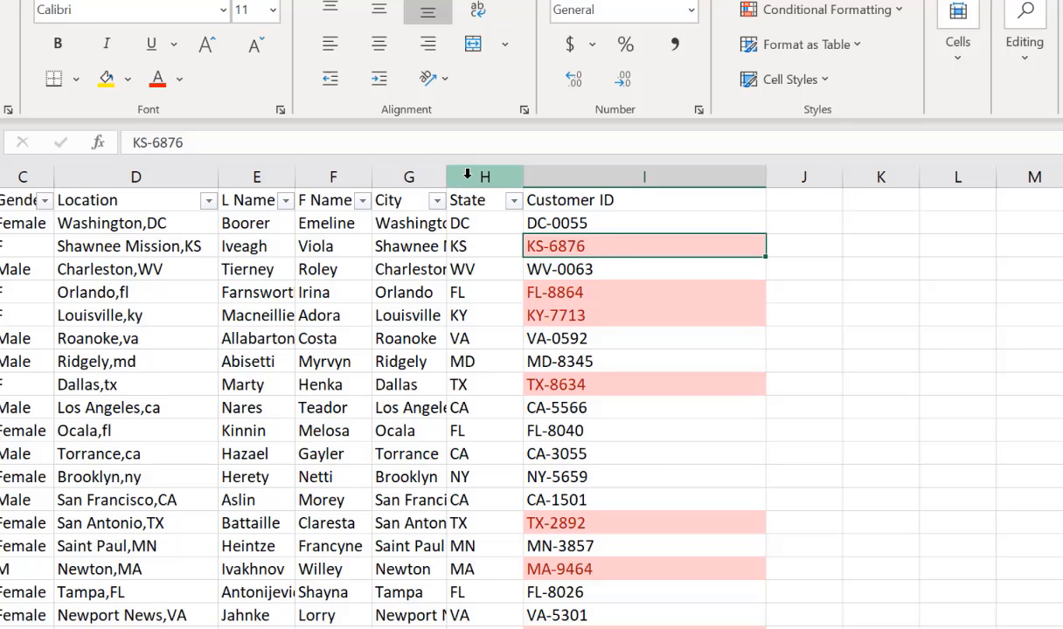
click(482, 246)
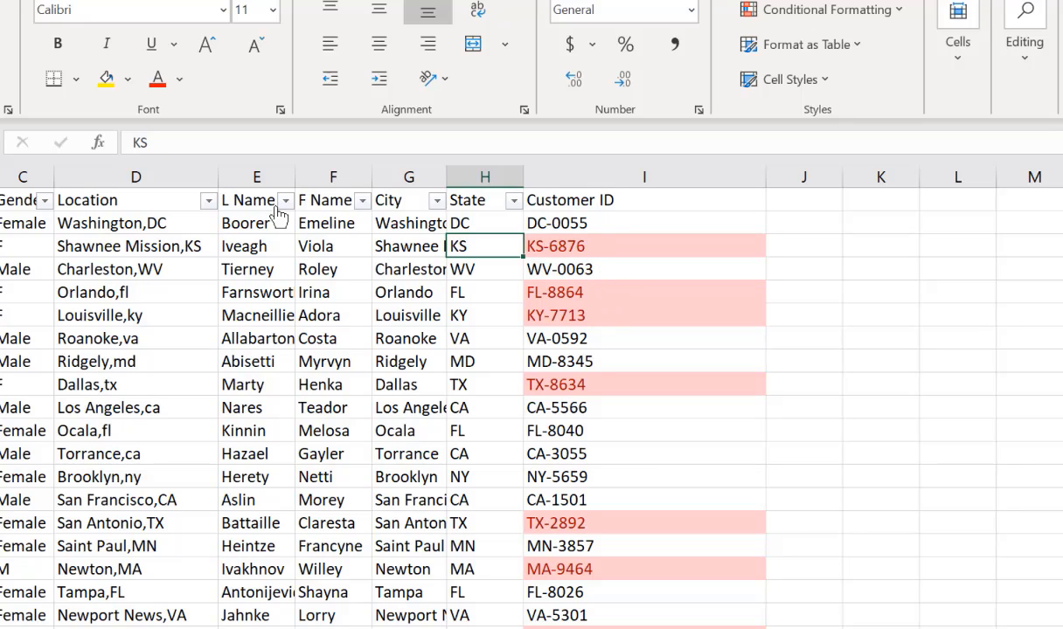
click(614, 202)
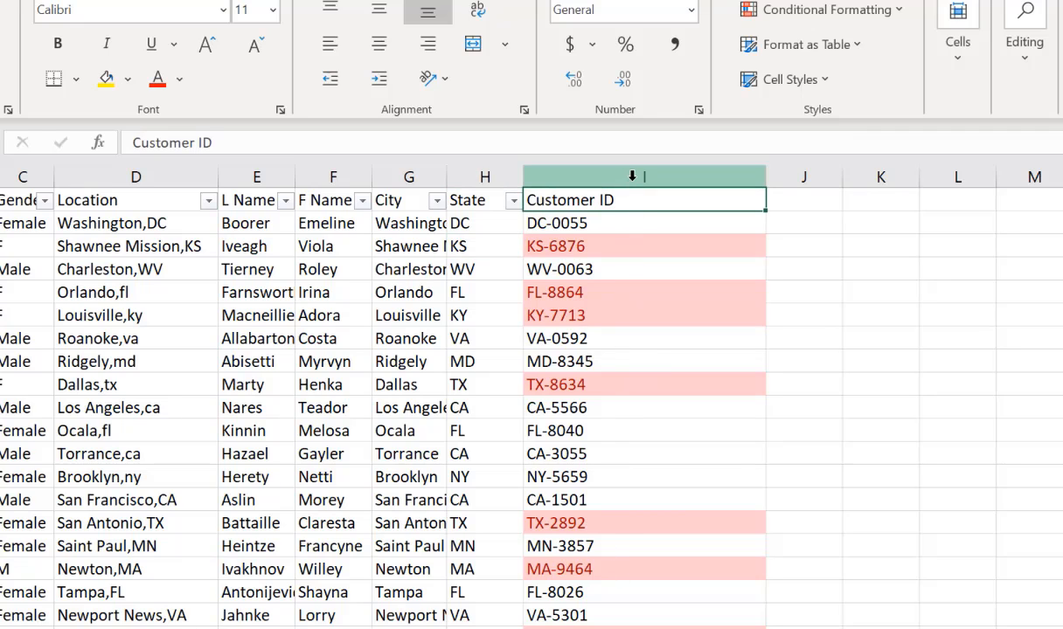
click(633, 176)
click(605, 224)
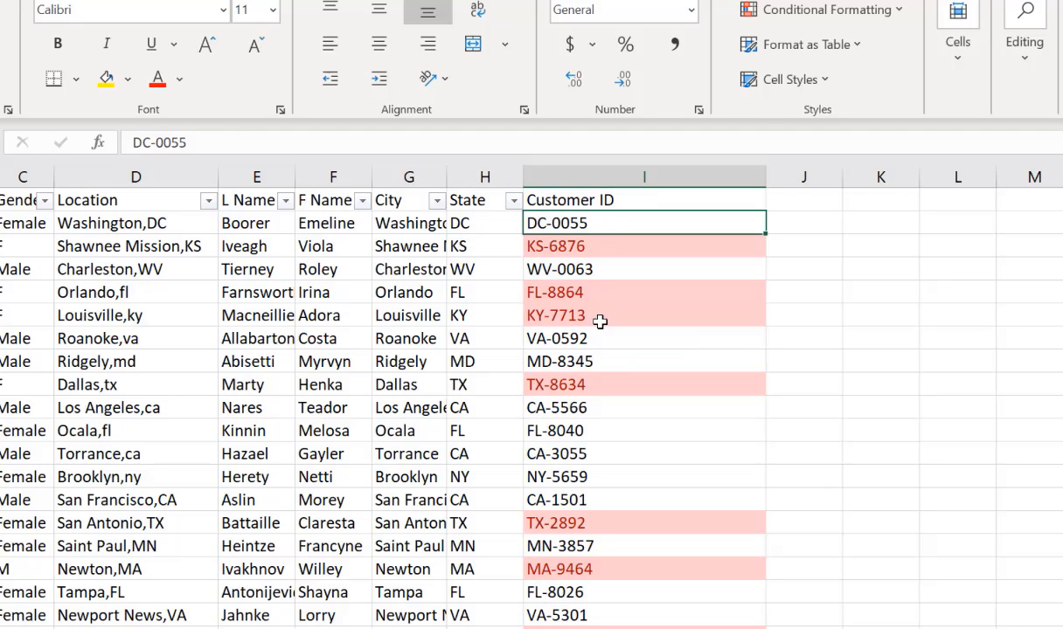
click(615, 203)
- Remove the filter from header row 1 and reapply it to the whole row so that it includes Customer ID
click(13, 224)
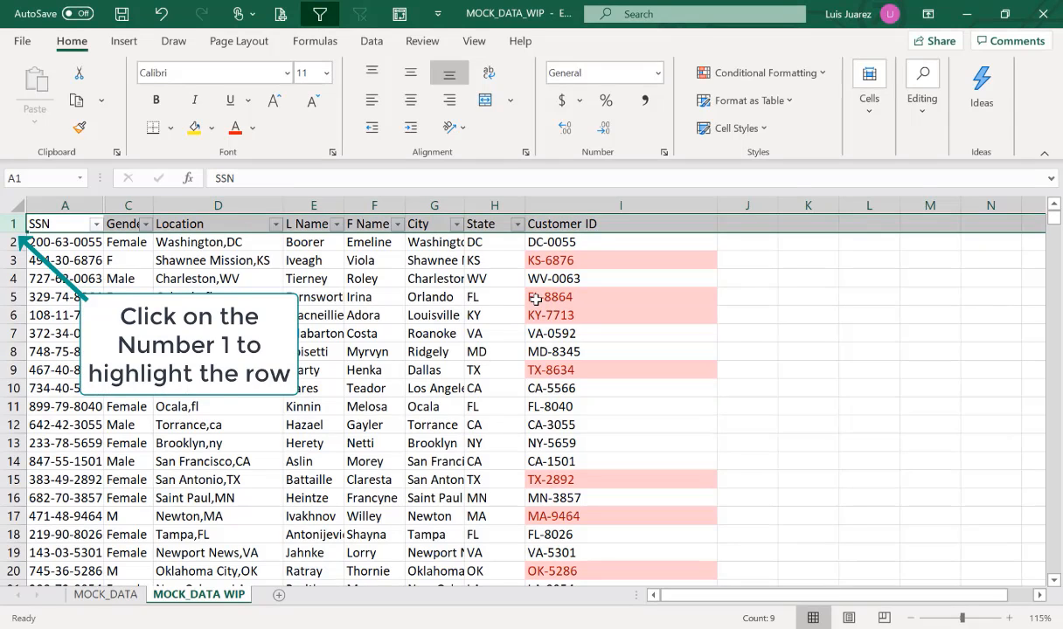
key(ctrl+shift+l)
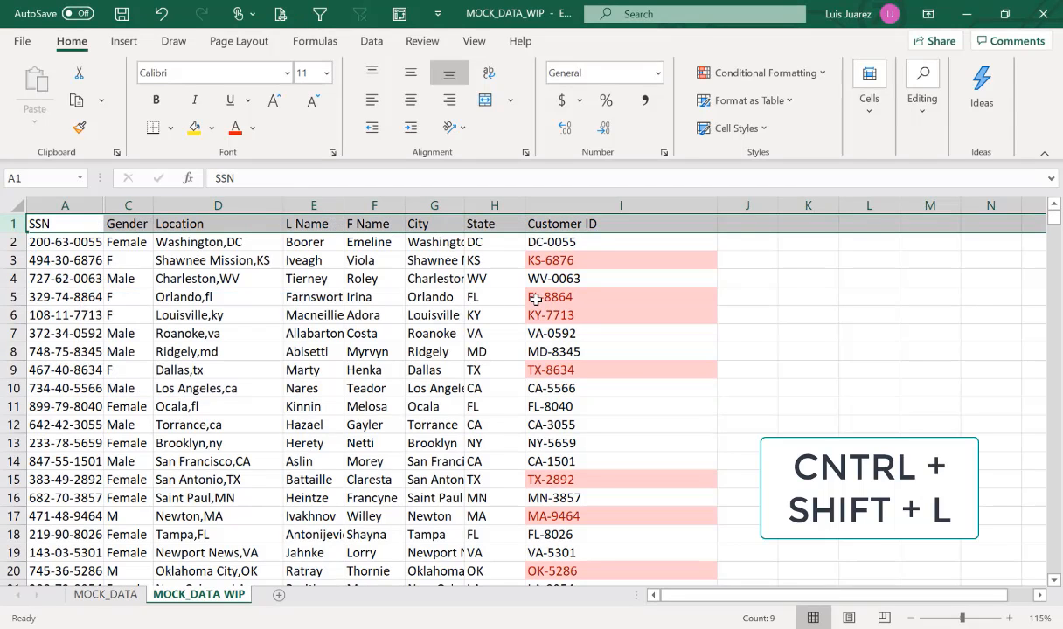
key(ctrl+shift+l)
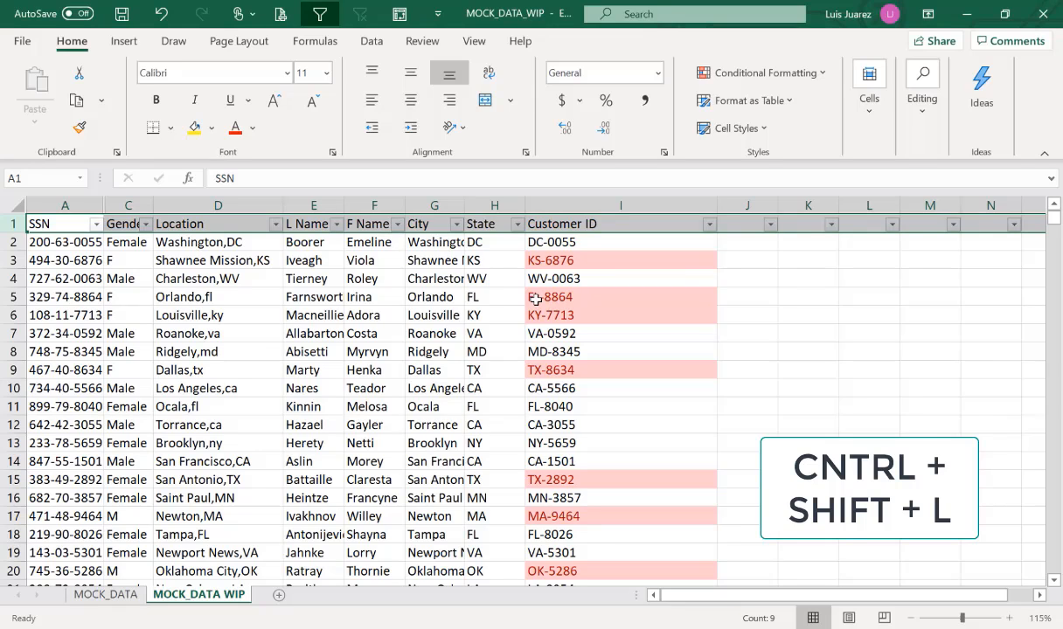
click(747, 278)
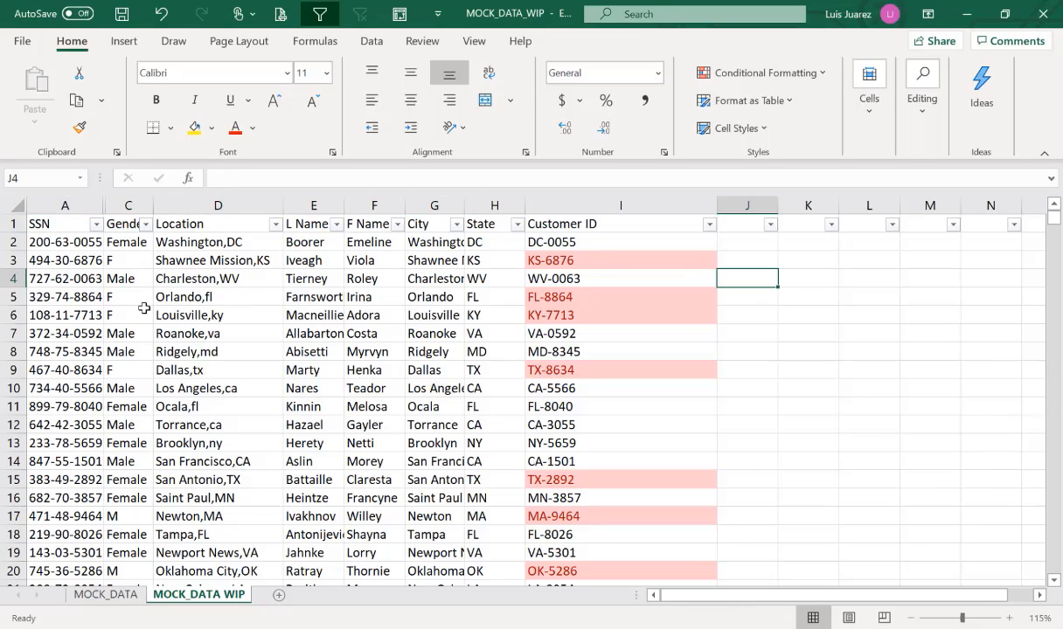
- Sort the data by the Customer ID column from A to Z
click(645, 205)
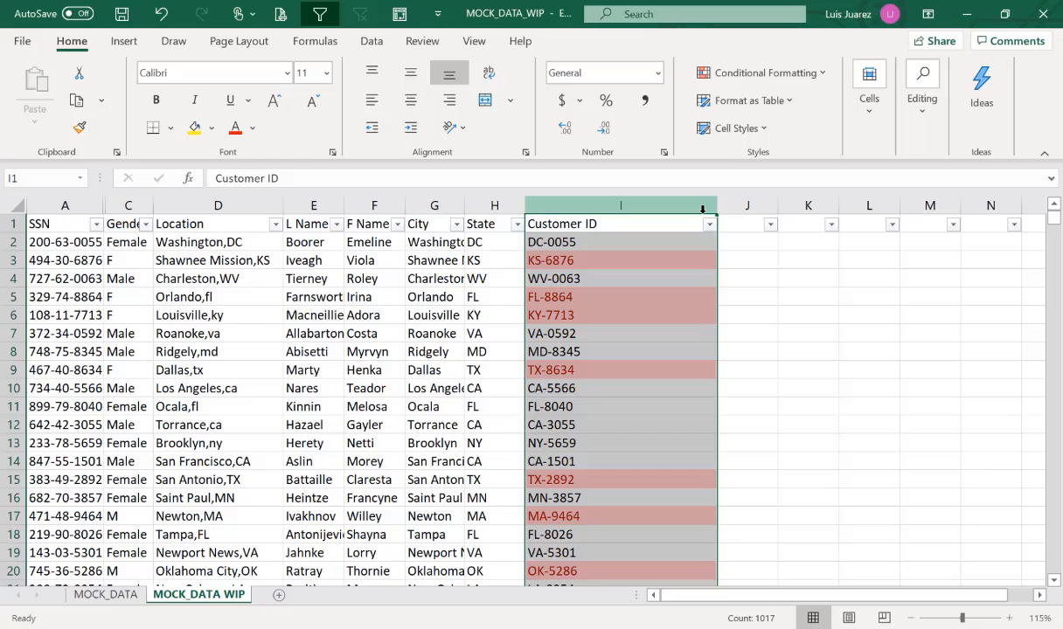
click(667, 263)
click(709, 224)
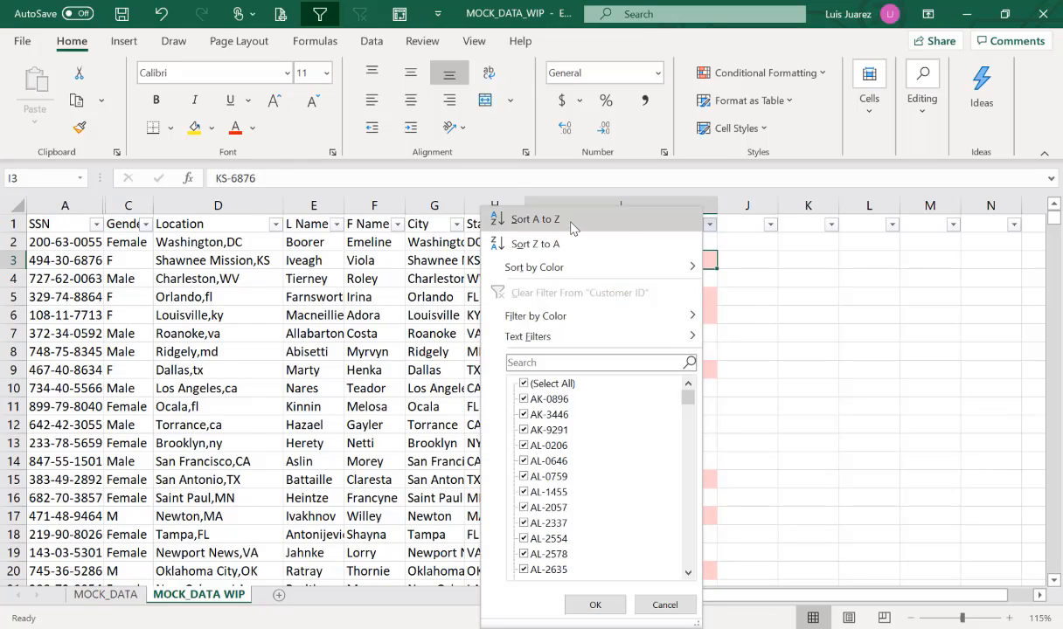
click(573, 222)
click(617, 241)
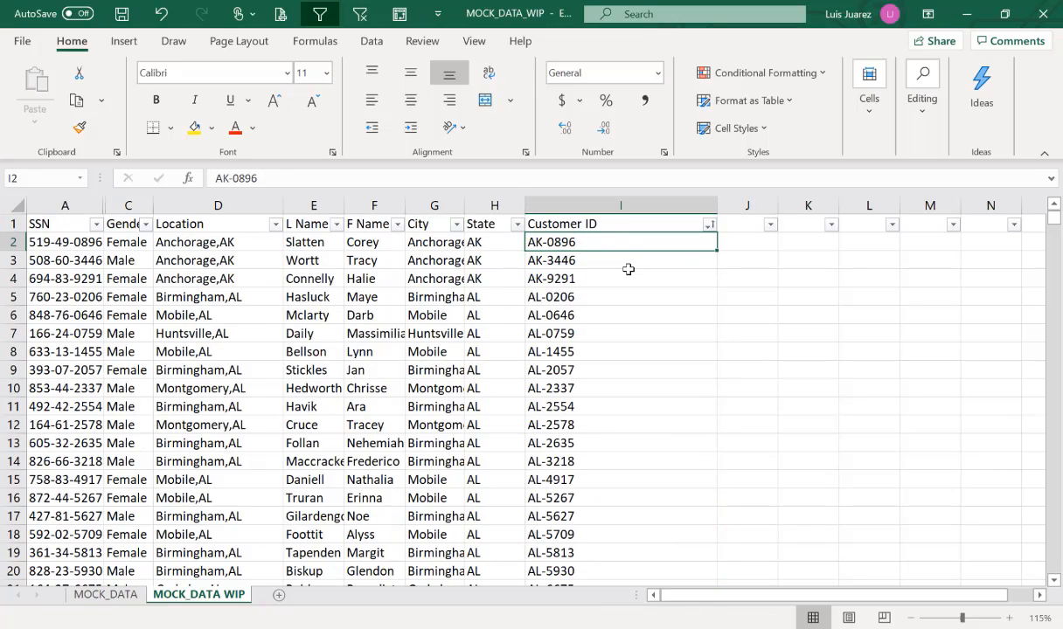
- Select the highlighted duplicate records in rows 57 and 58, then expand the collapsed column B to fit its e-mail addresses
scroll(628, 270, down, 14)
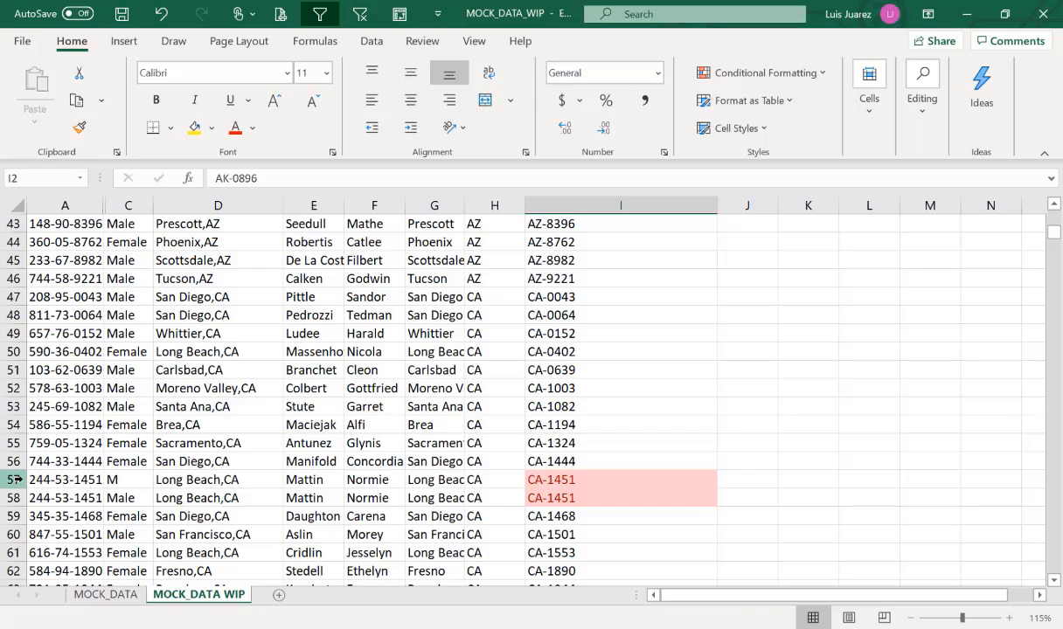
drag(26, 480, 25, 498)
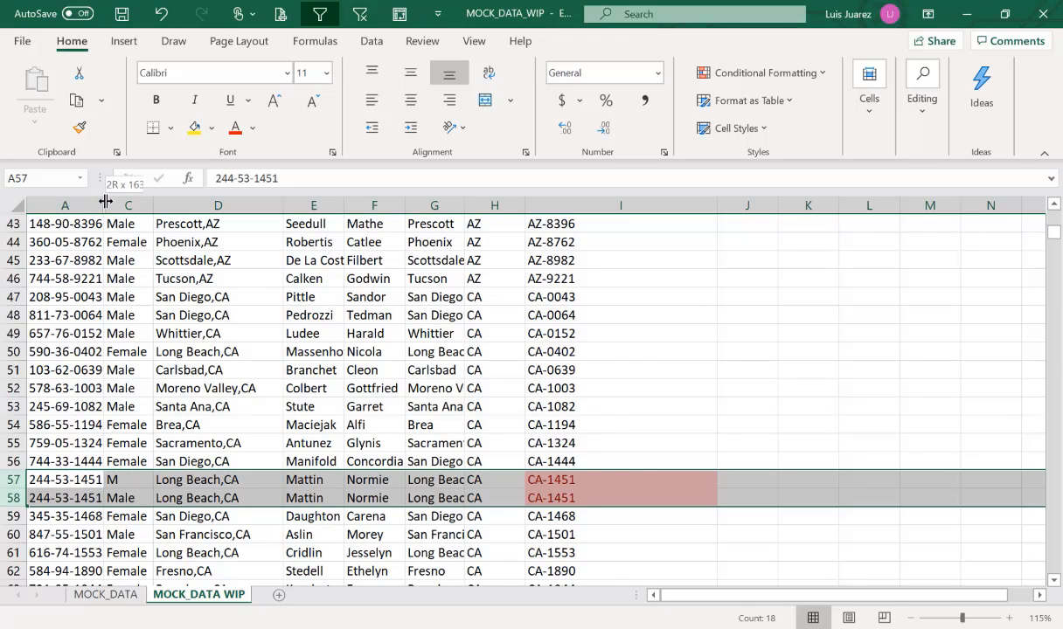
drag(104, 204, 179, 210)
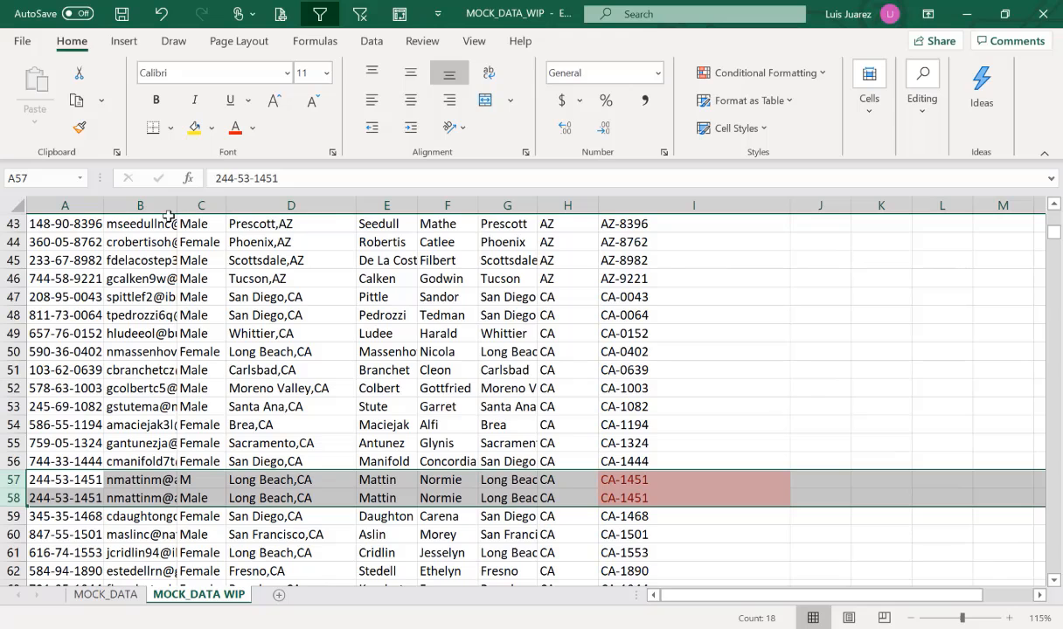
double_click(179, 211)
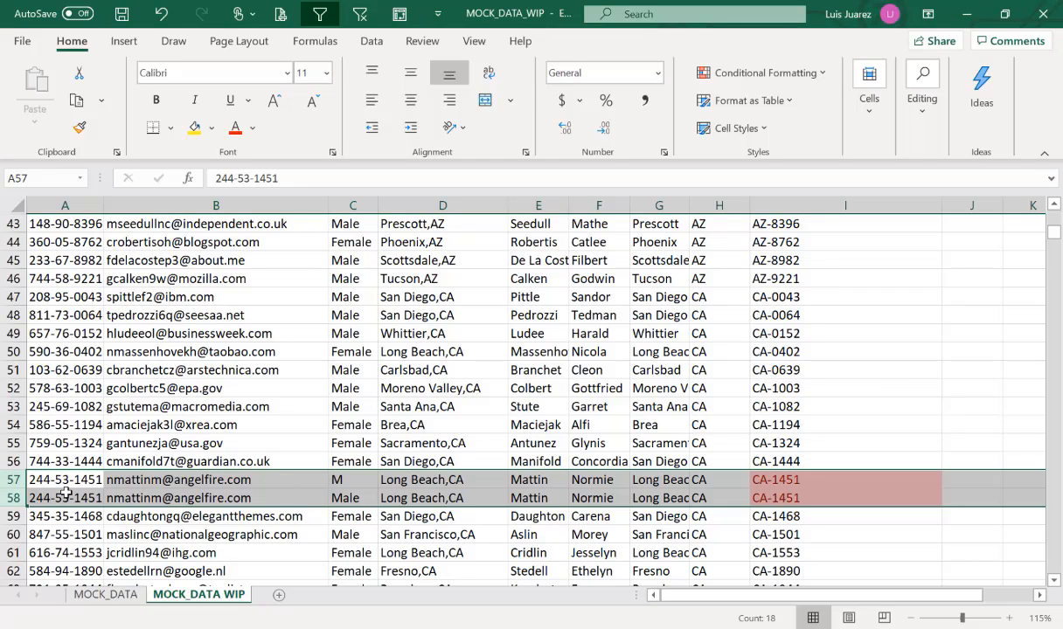
- Compare the duplicate records in rows 57 and 58, checking their Gender entries in C57 and C58 and the Customer ID column
click(12, 480)
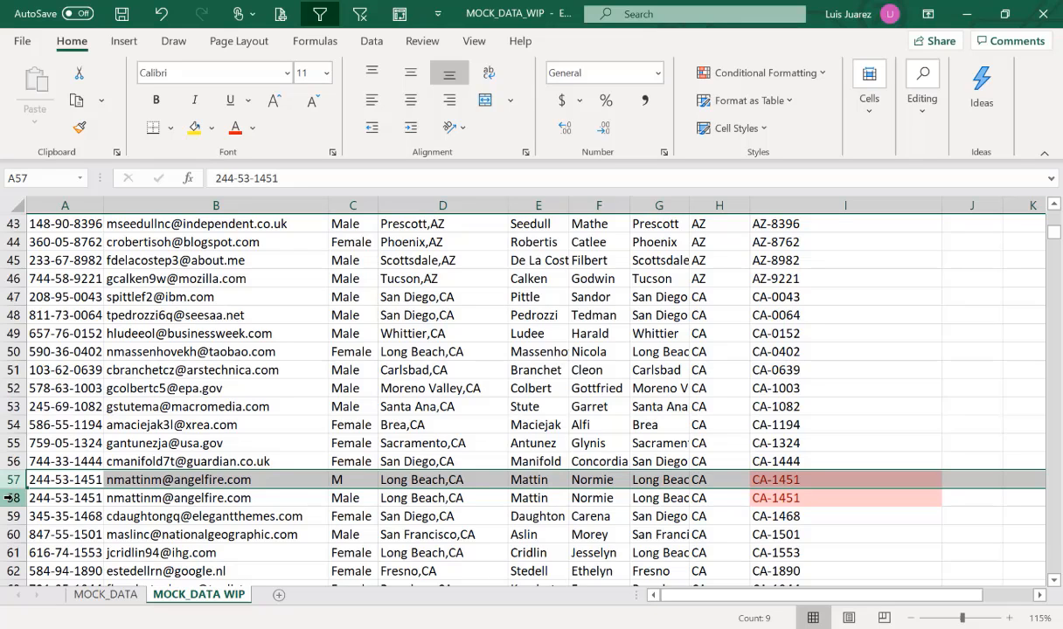
click(11, 497)
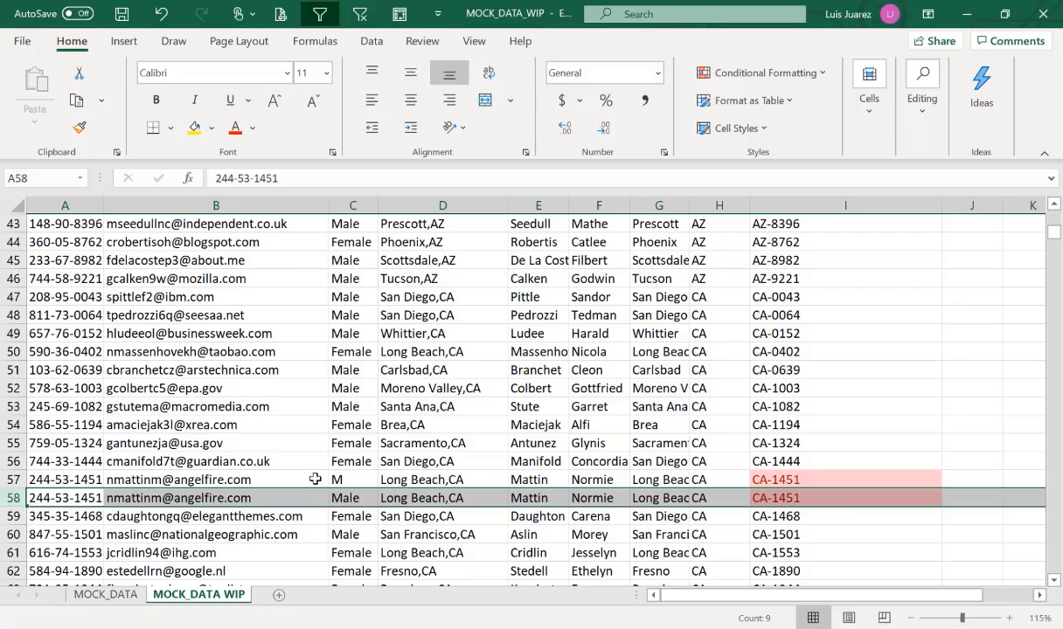
click(352, 479)
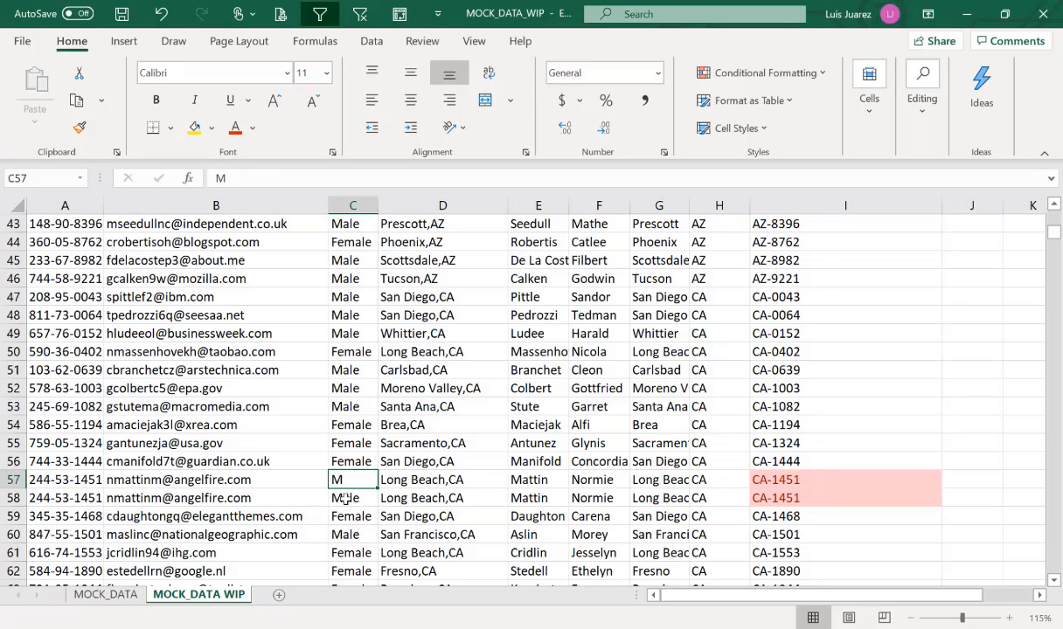
click(346, 499)
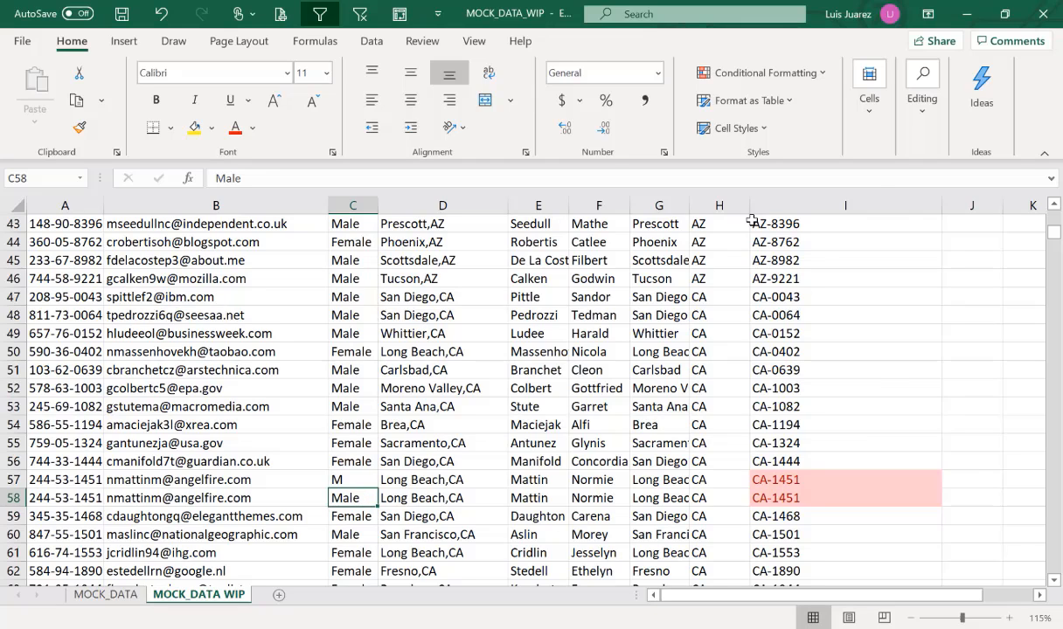
click(827, 204)
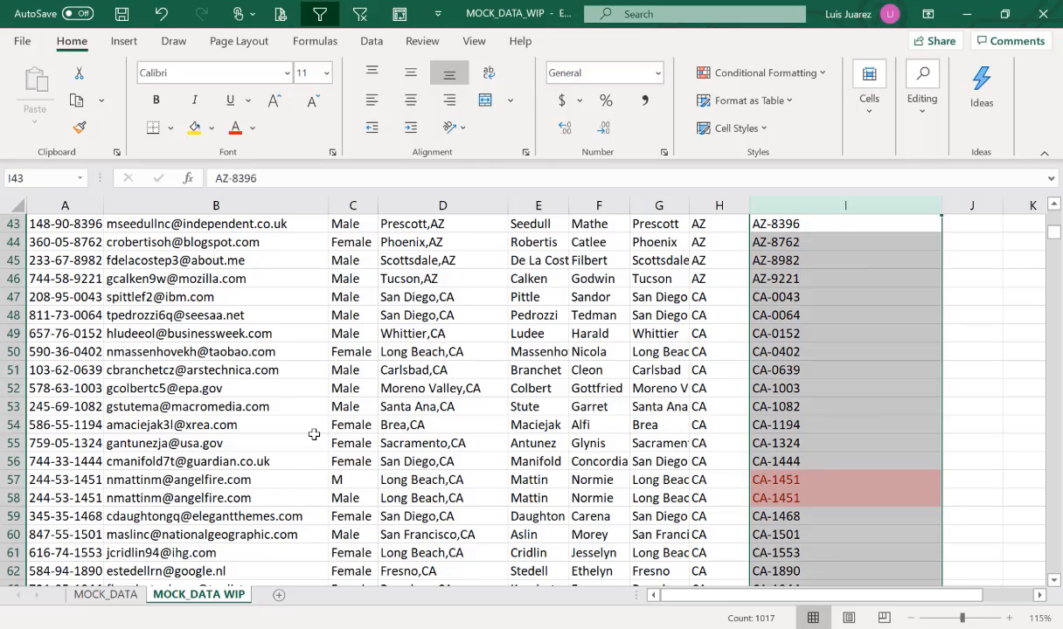
- Examine the Gender column and its list of distinct filter values for inconsistent entries, without applying a filter
click(349, 206)
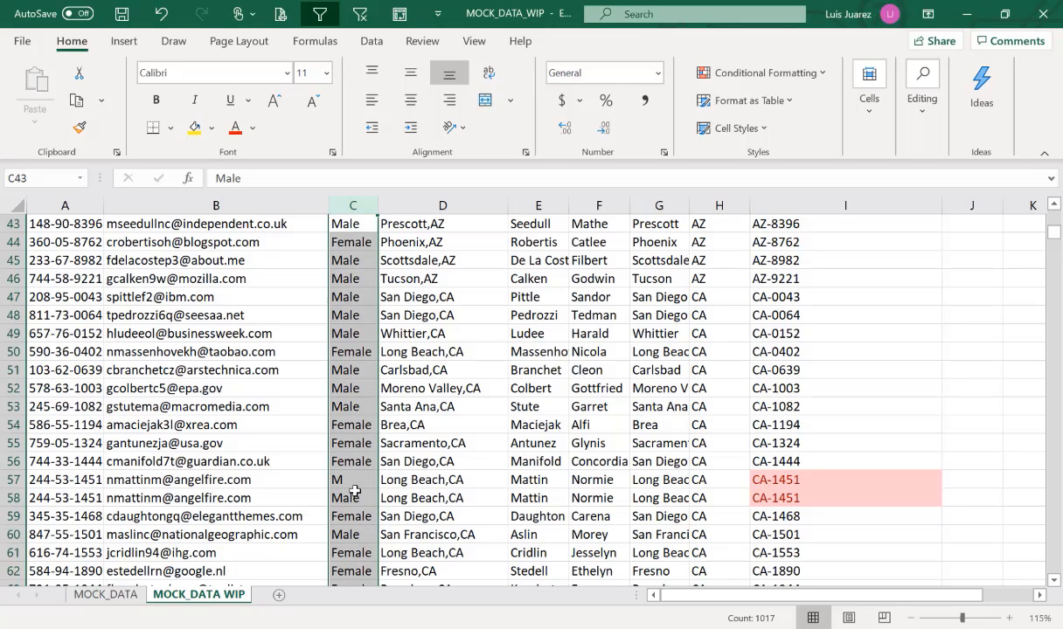
scroll(357, 497, down, 5)
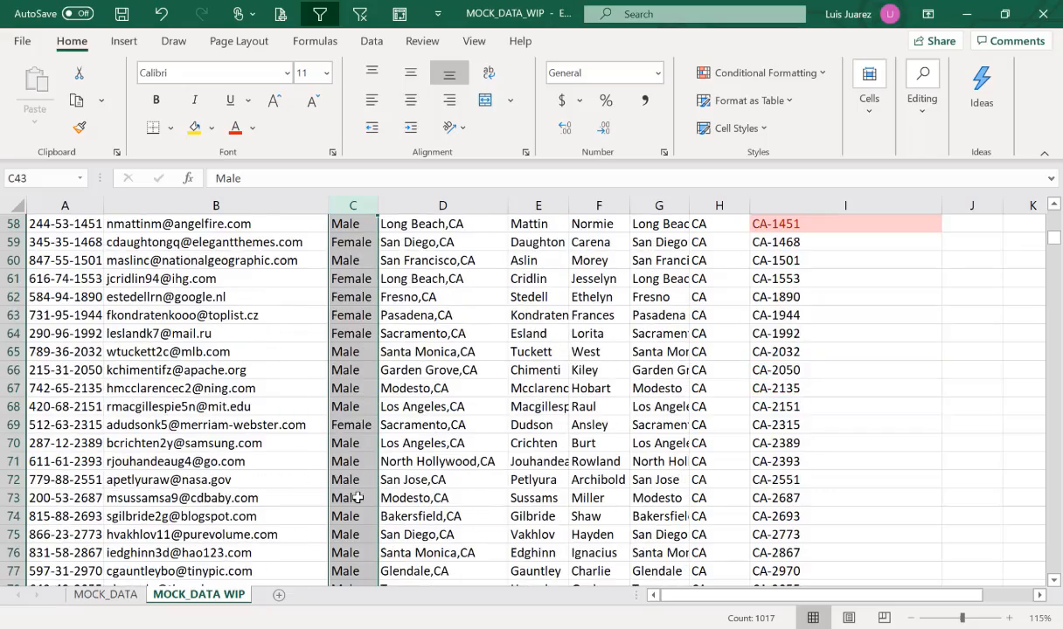
scroll(358, 498, down, 7)
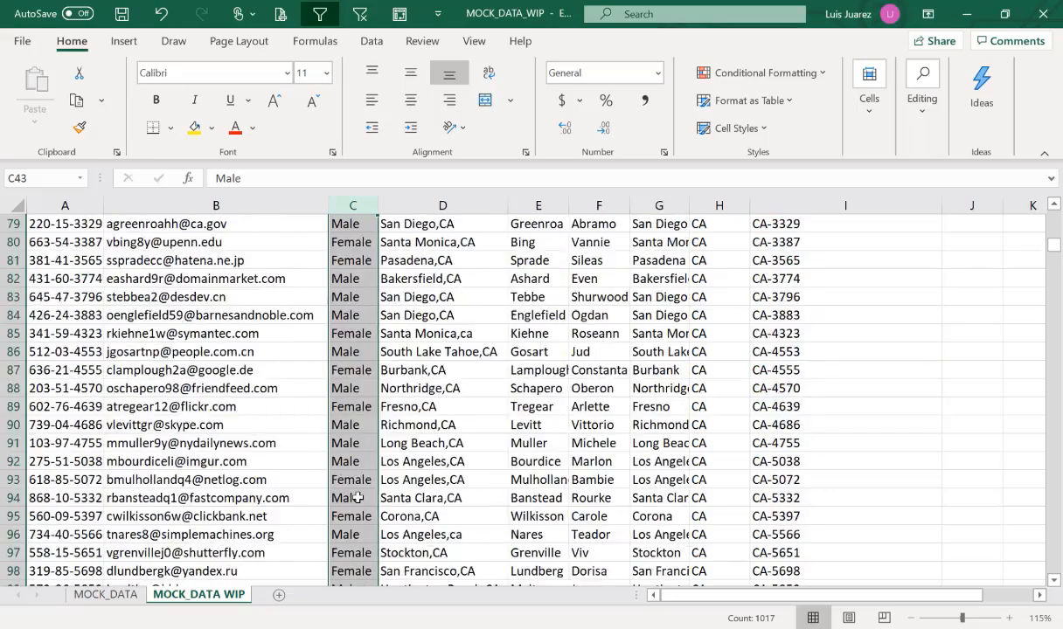
scroll(358, 498, up, 3)
scroll(358, 497, up, 15)
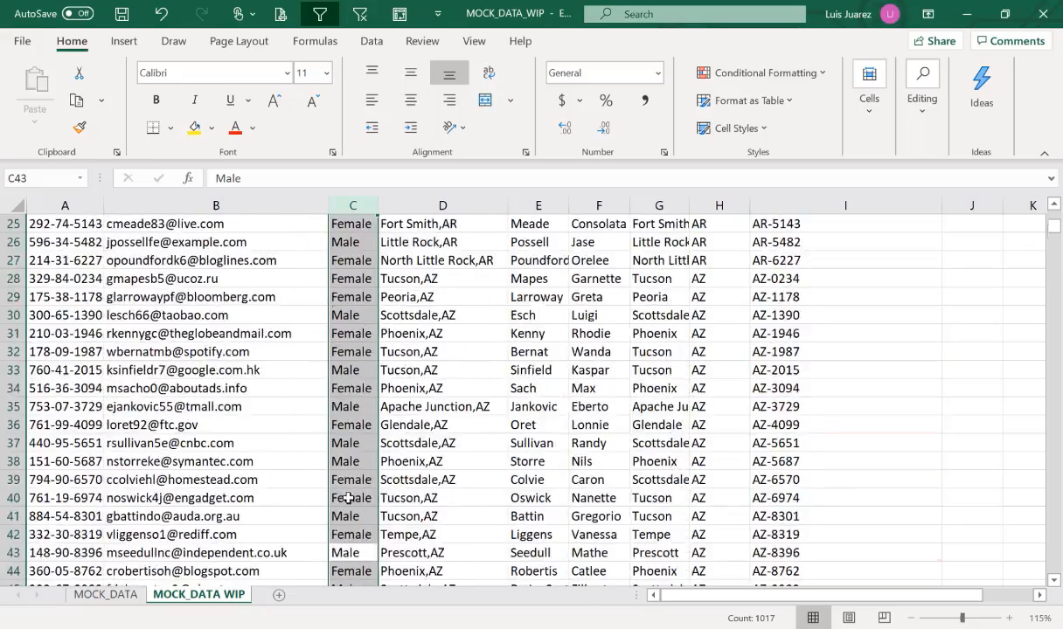
scroll(337, 306, down, 2)
scroll(341, 302, up, 7)
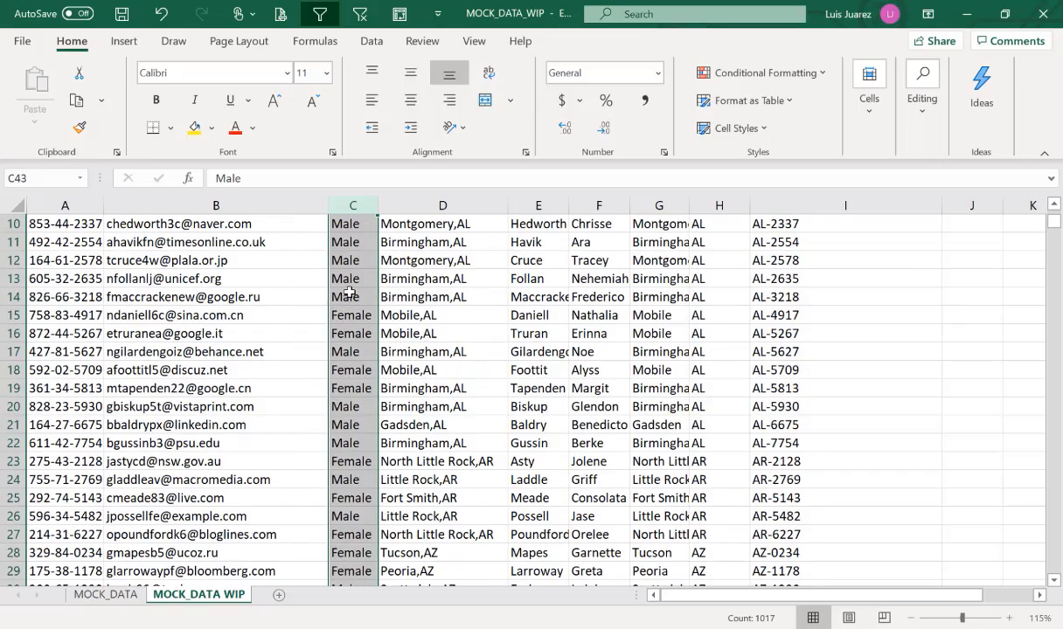
click(348, 295)
key(ctrl+Up)
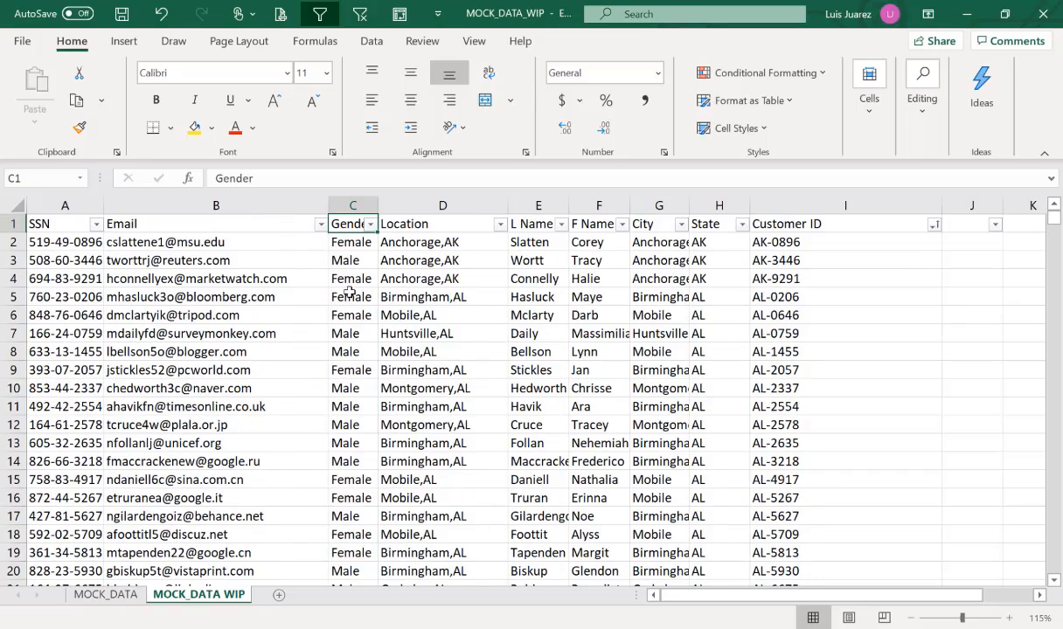
click(371, 225)
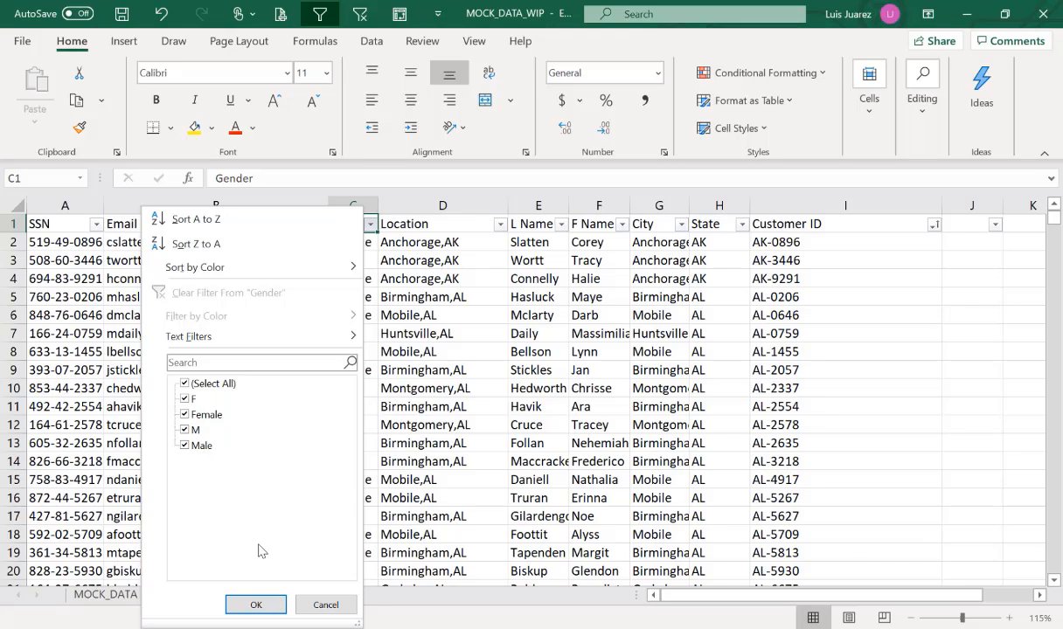
click(321, 603)
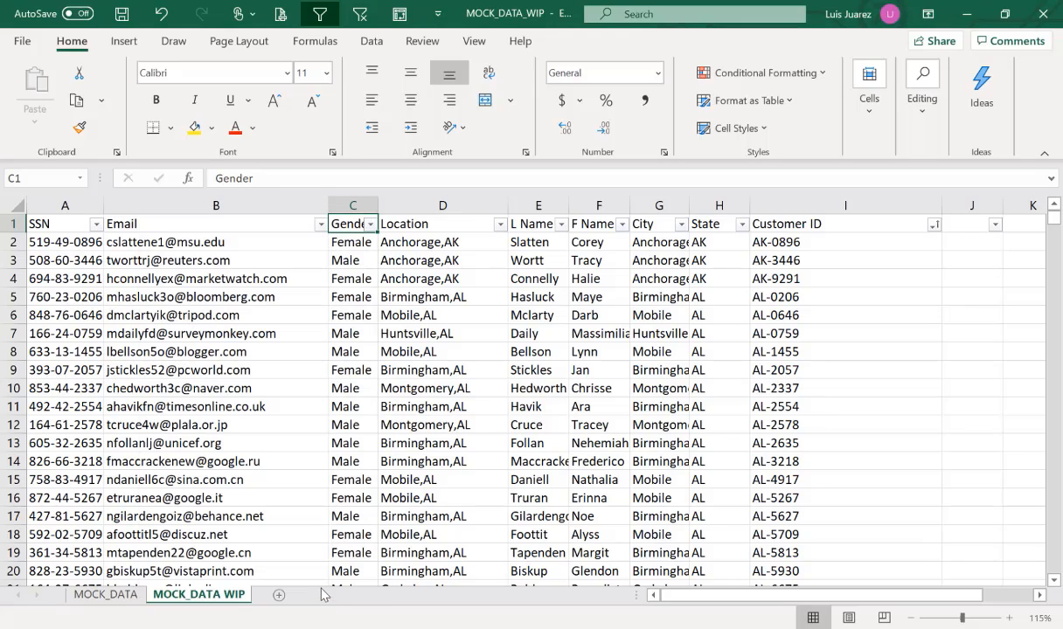
- Replace every "Female" with "F" in the Gender column
click(352, 206)
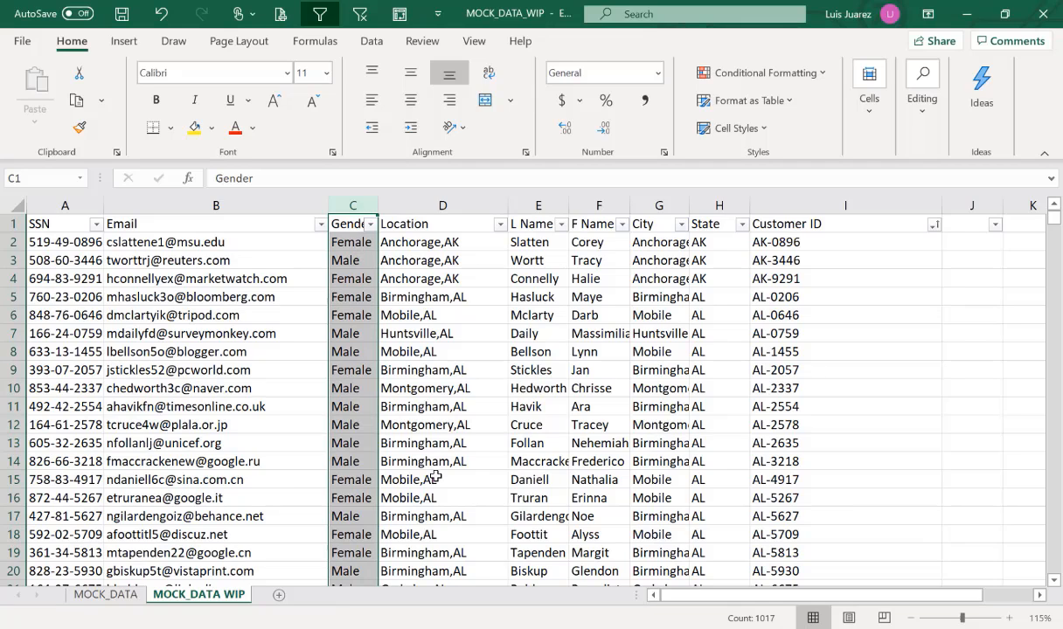
key(ctrl+h)
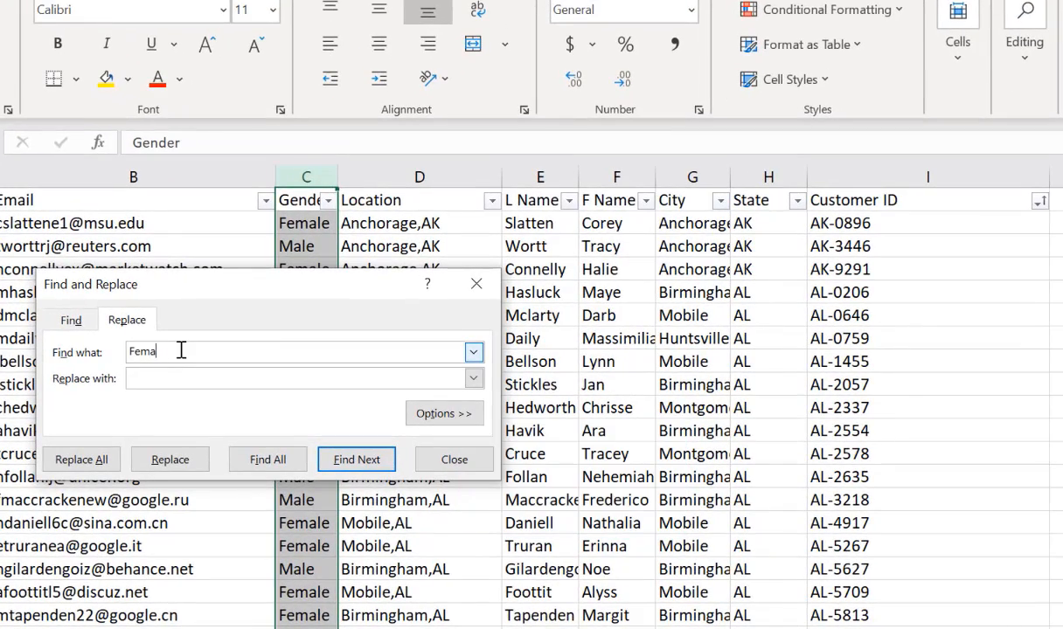
click(156, 378)
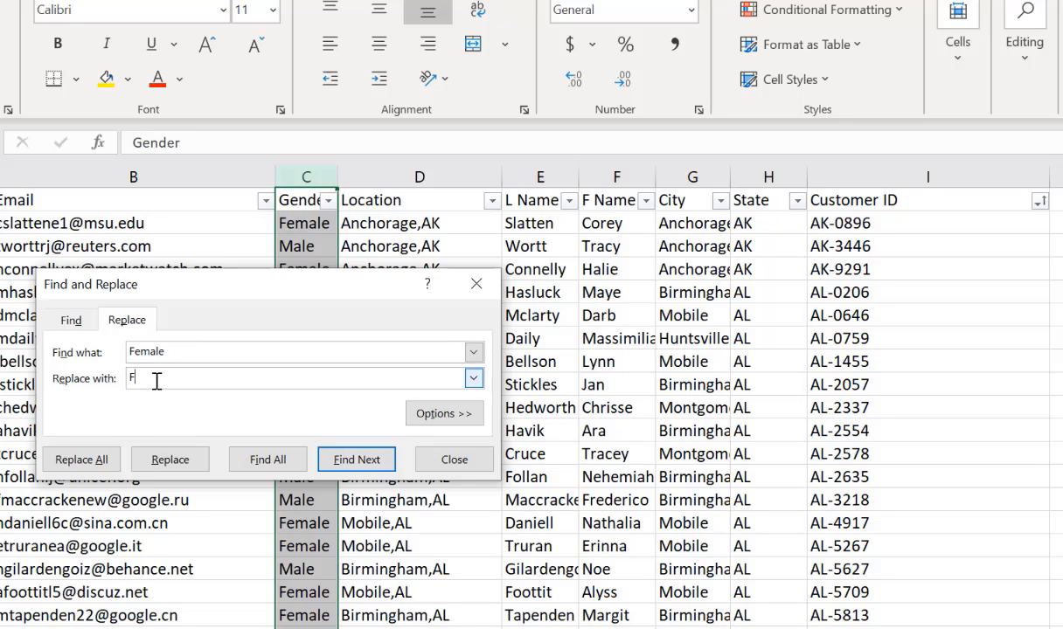
click(107, 470)
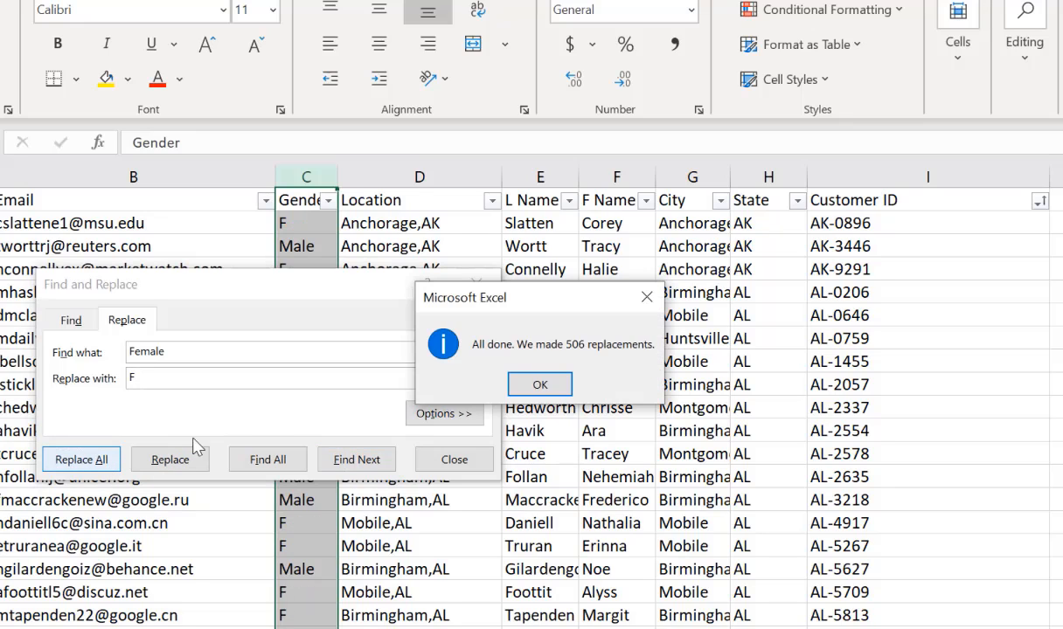
click(539, 386)
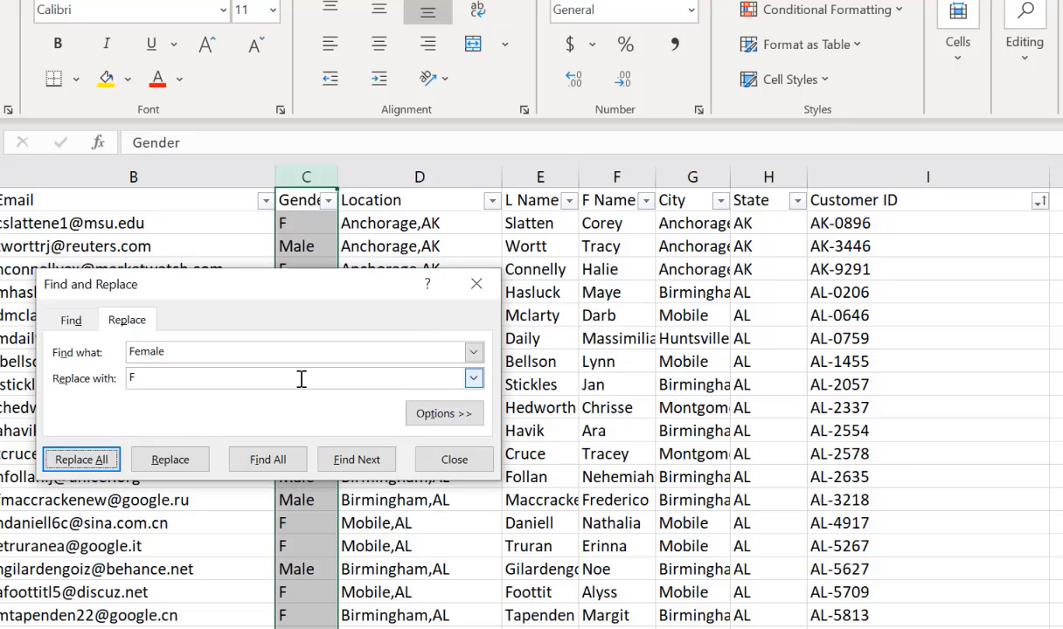
- Replace every "Male" with "M" in the Gender column and close Find and Replace
click(216, 353)
text(Ma)
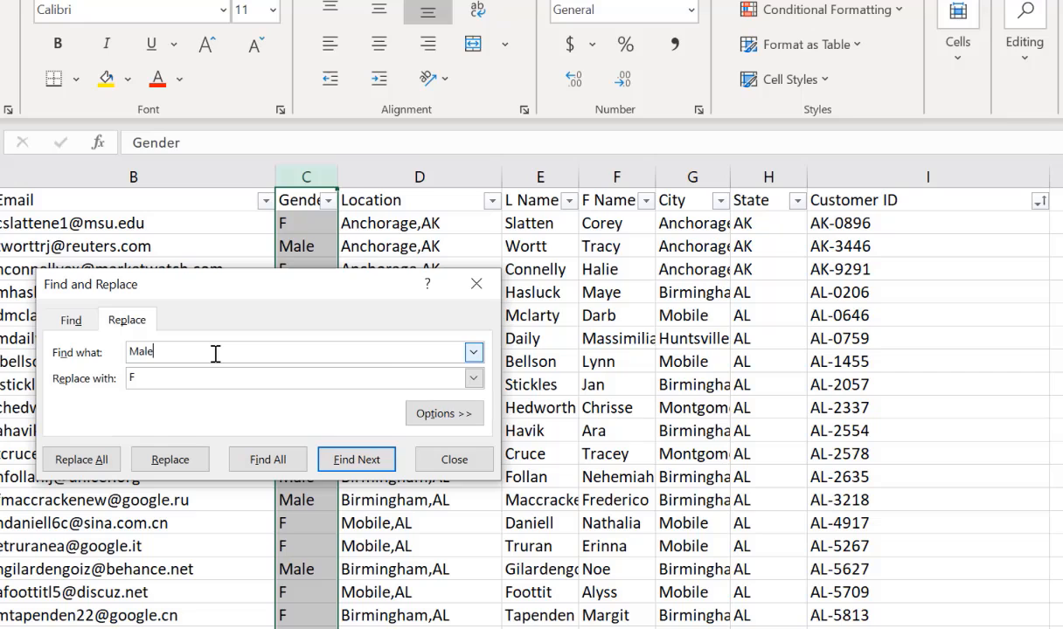
double_click(163, 383)
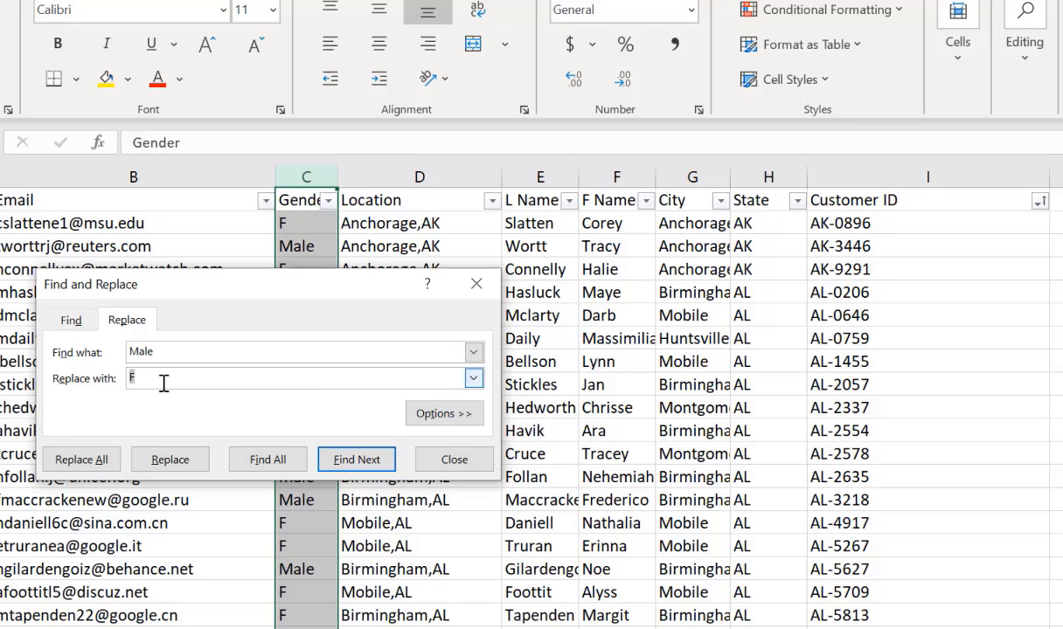
click(79, 459)
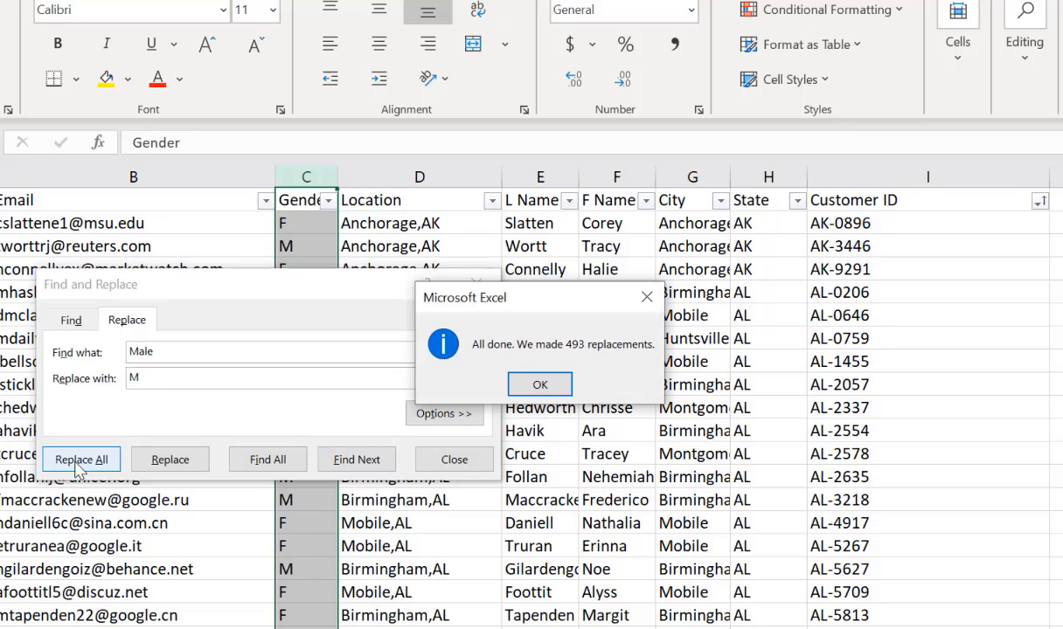
click(539, 383)
click(453, 459)
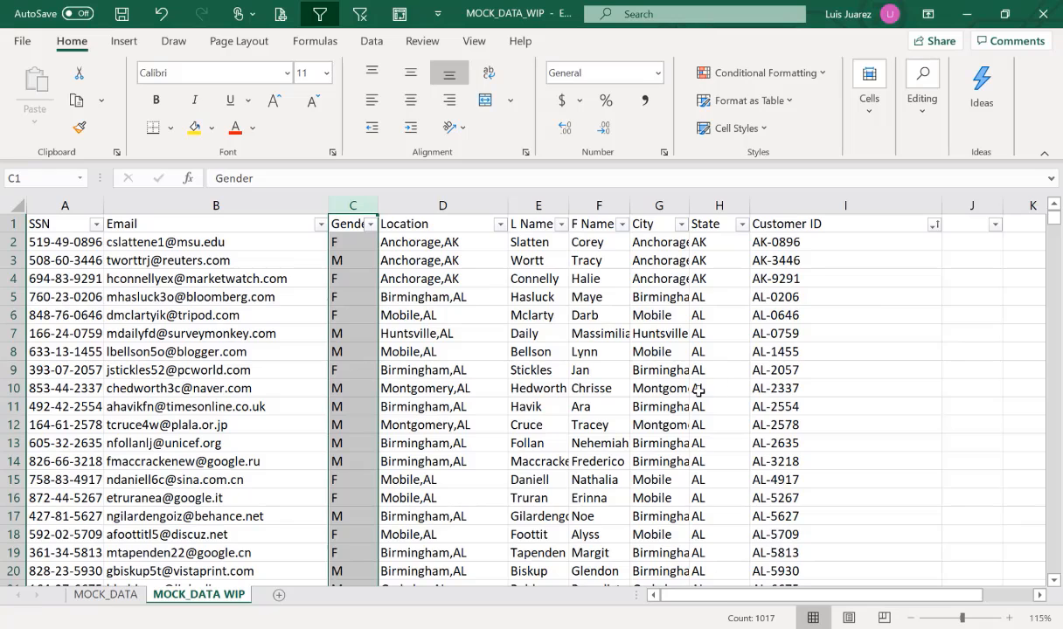
- Remove duplicate rows from the whole MOCK_DATA WIP sheet, comparing all columns
click(17, 205)
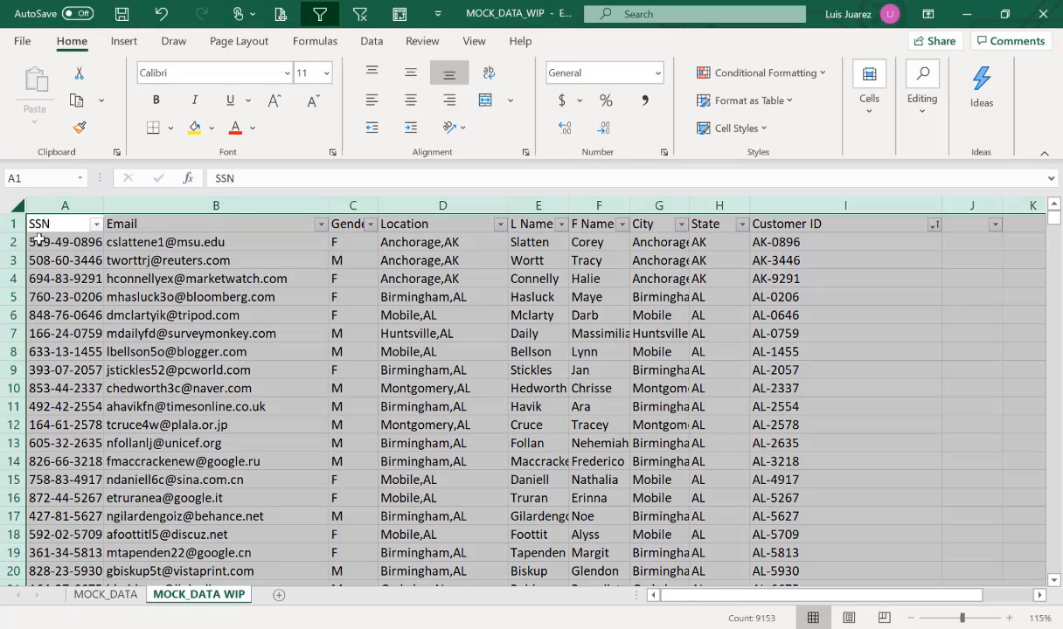
click(371, 44)
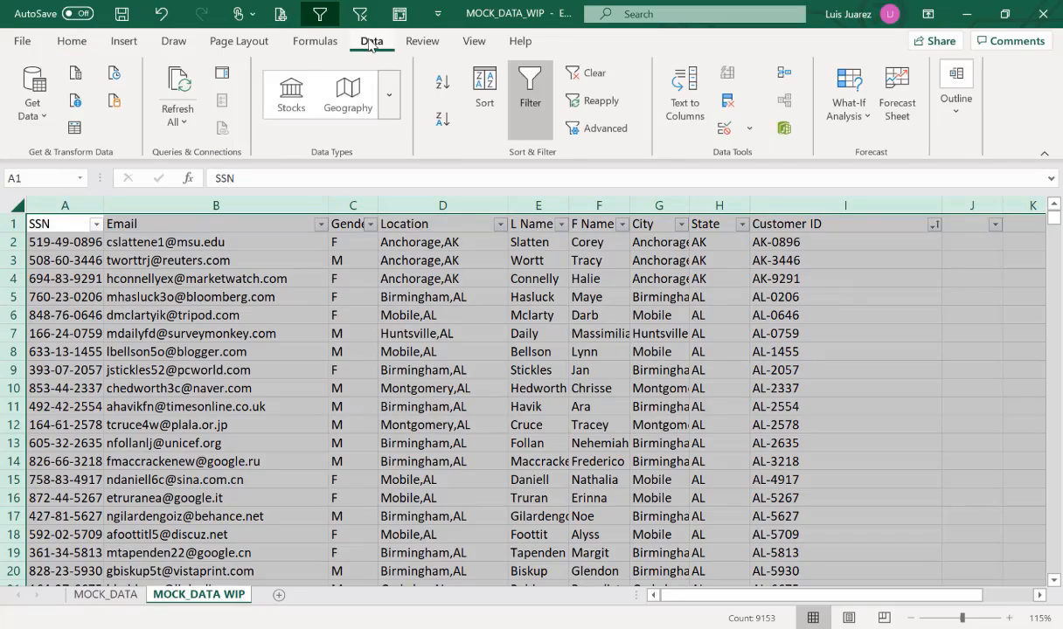
click(729, 102)
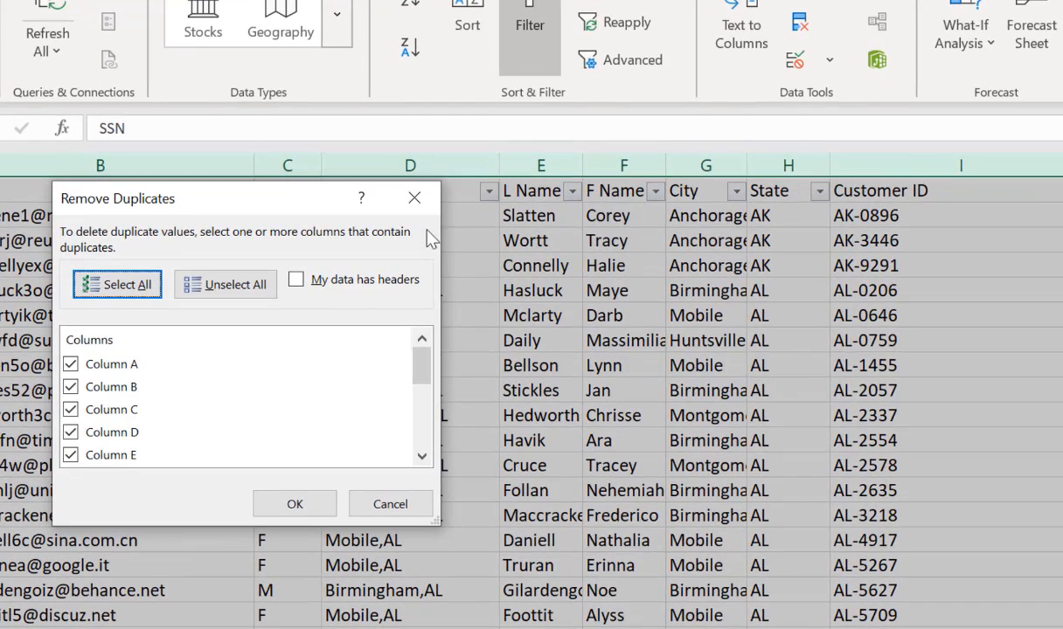
click(283, 510)
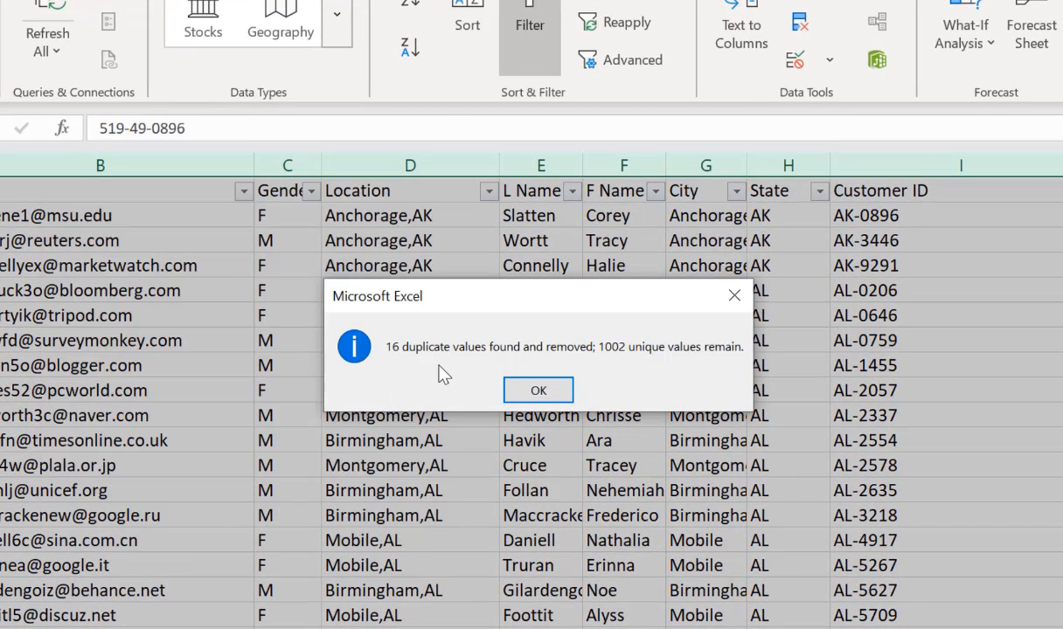
click(539, 391)
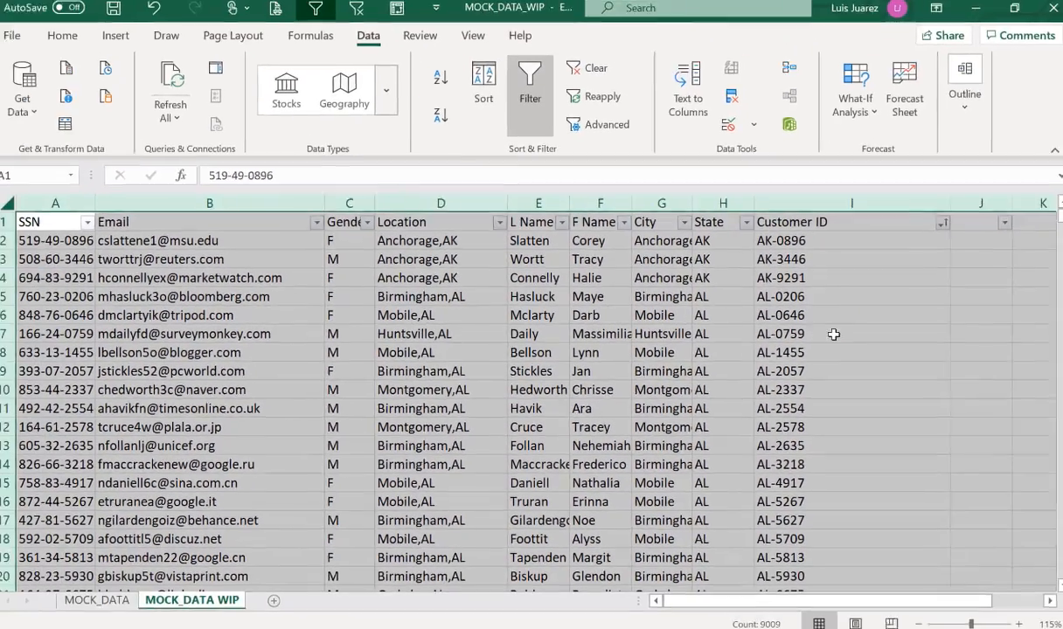
- Scan the Customer ID column for any remaining highlighted duplicates
click(874, 340)
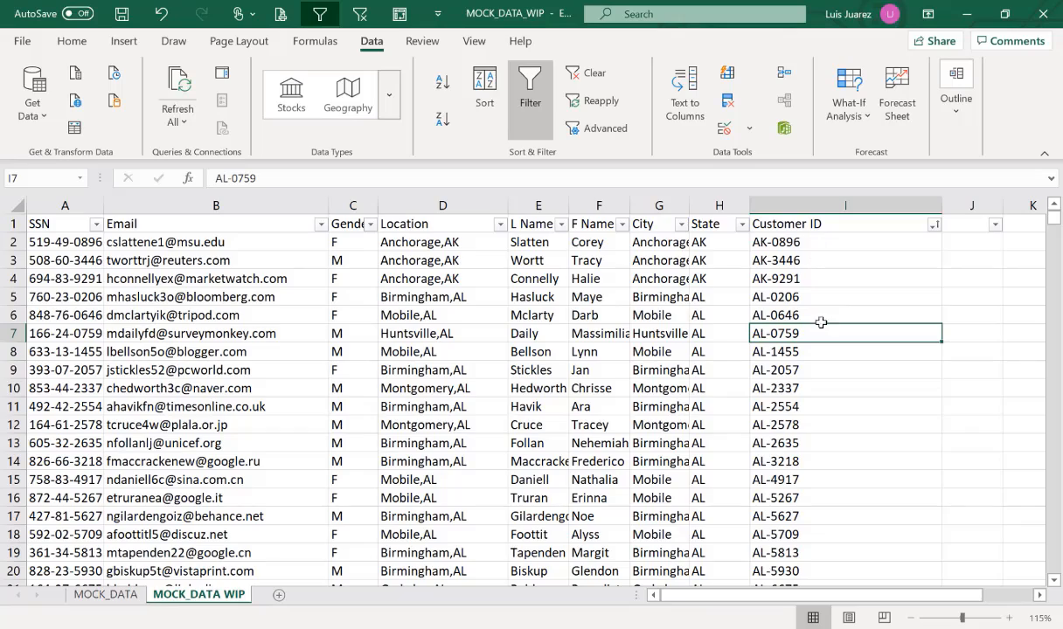
click(805, 444)
scroll(805, 443, down, 9)
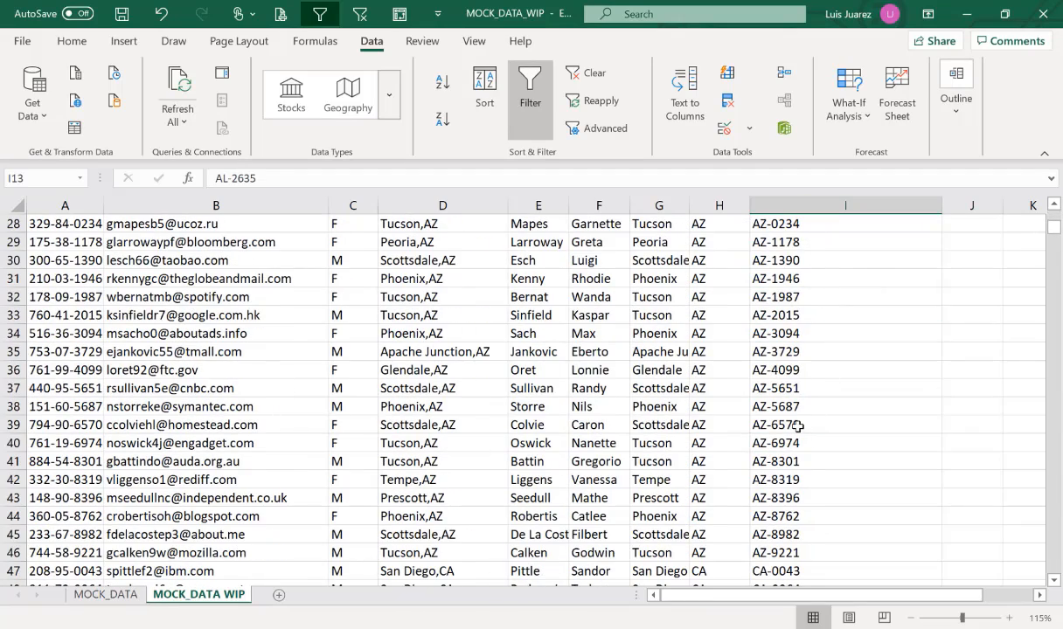
scroll(797, 432, down, 6)
scroll(798, 432, down, 5)
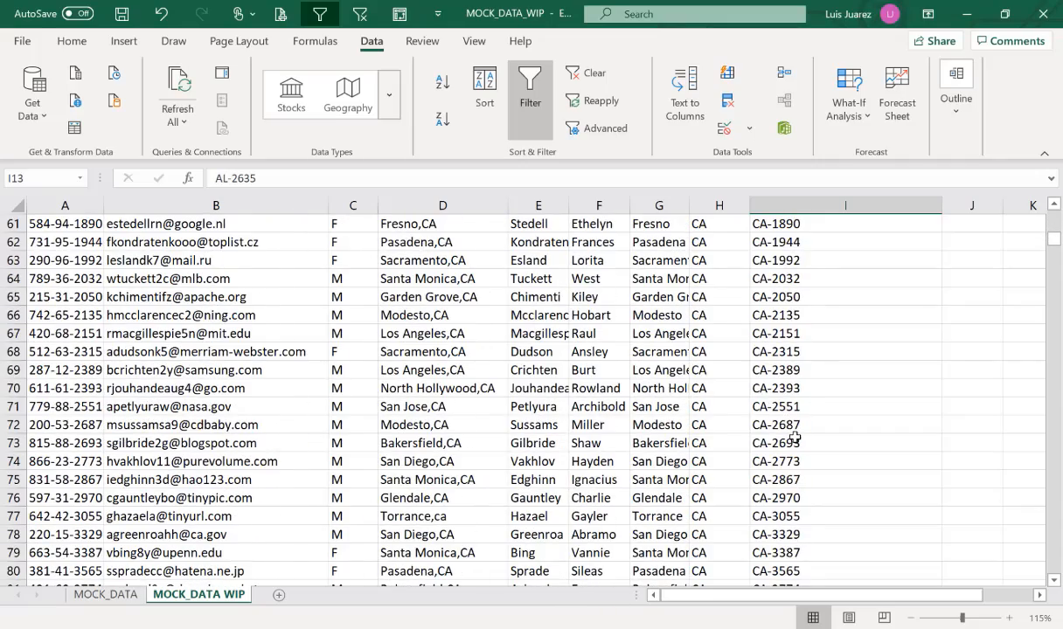
scroll(795, 438, up, 20)
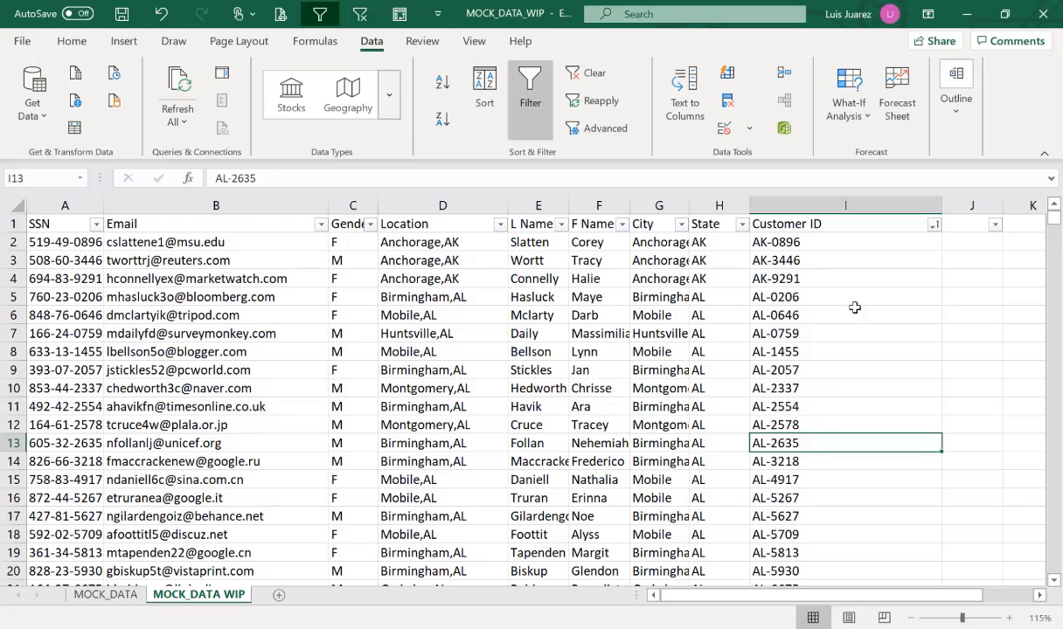
- Filter the Customer ID column by the light red cell color
click(887, 227)
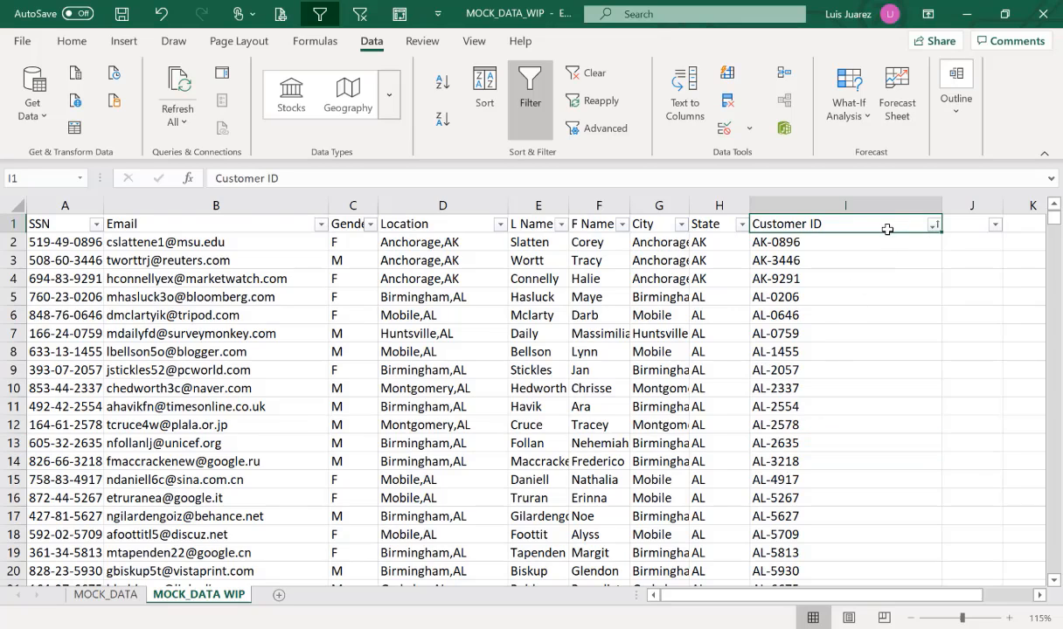
click(936, 227)
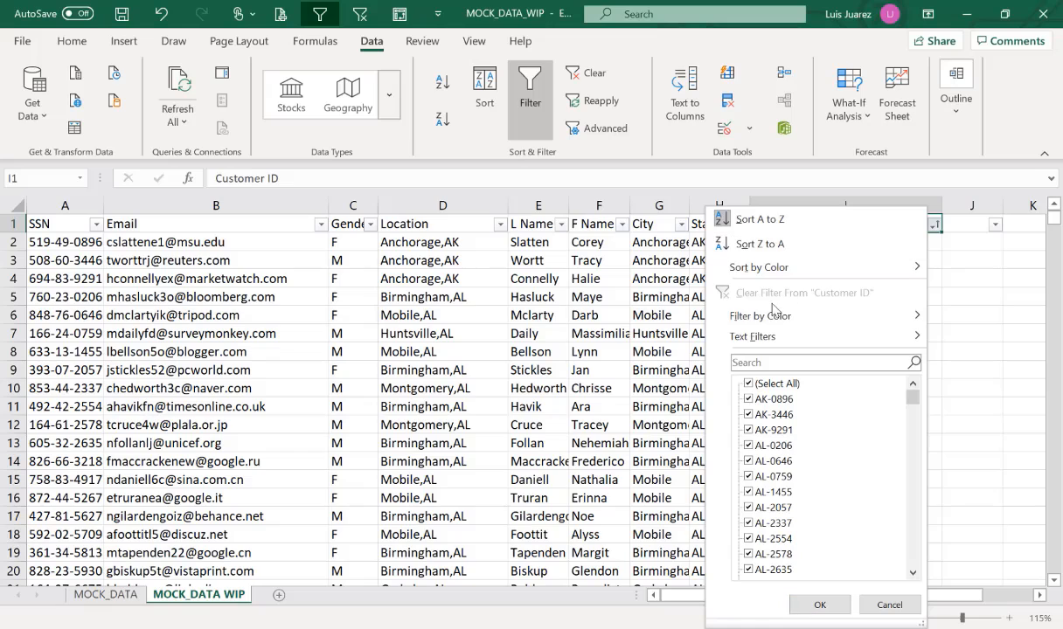
mouse_move(752, 322)
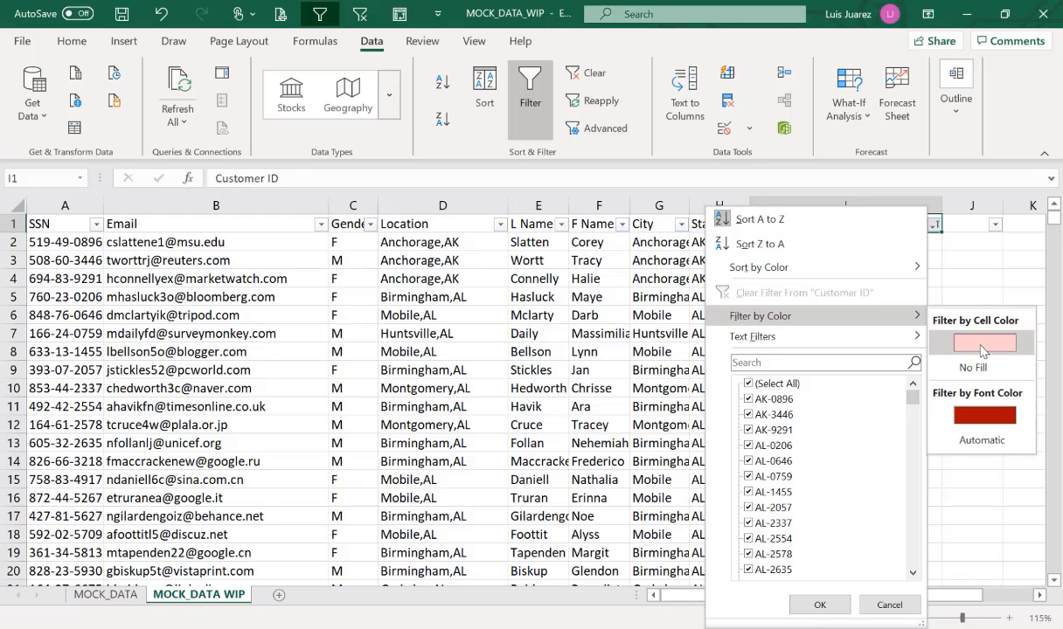
click(982, 350)
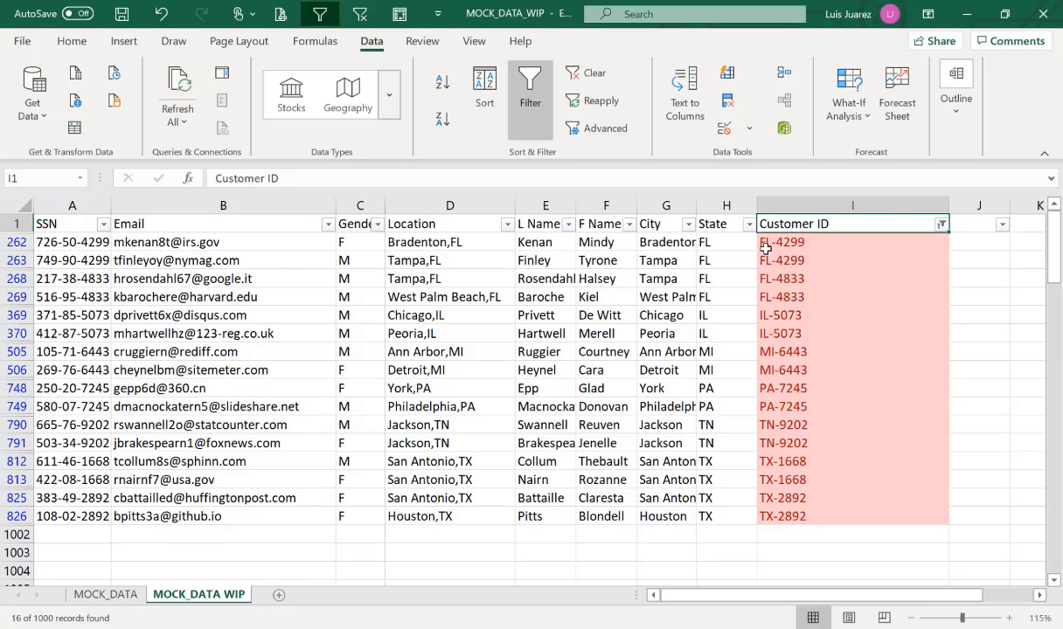
- Clear the color filter from the Customer ID column so all customer records are listed
drag(16, 242, 16, 260)
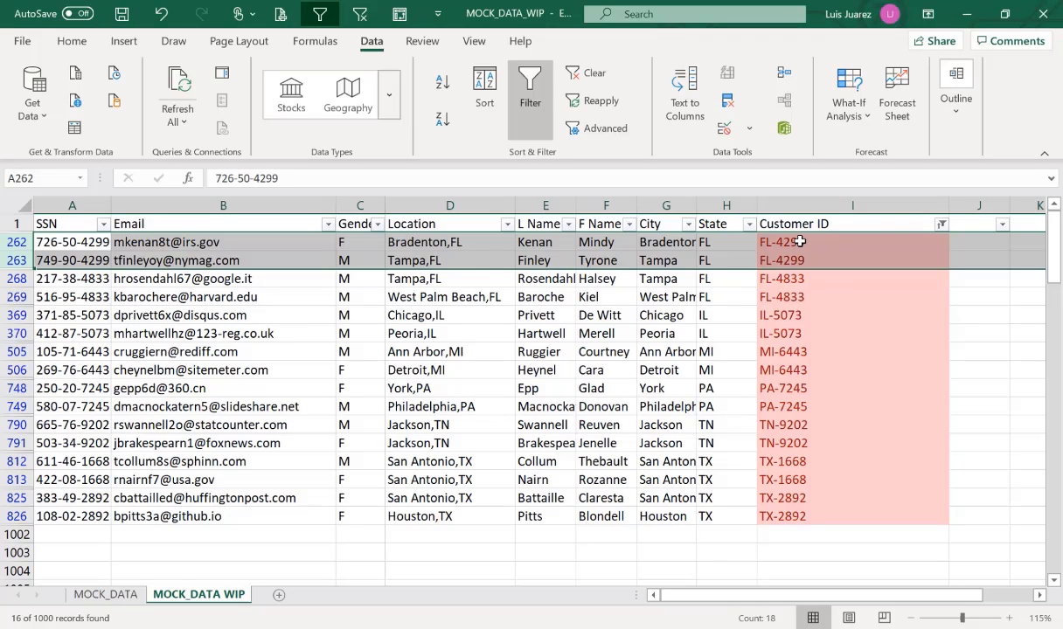
click(587, 73)
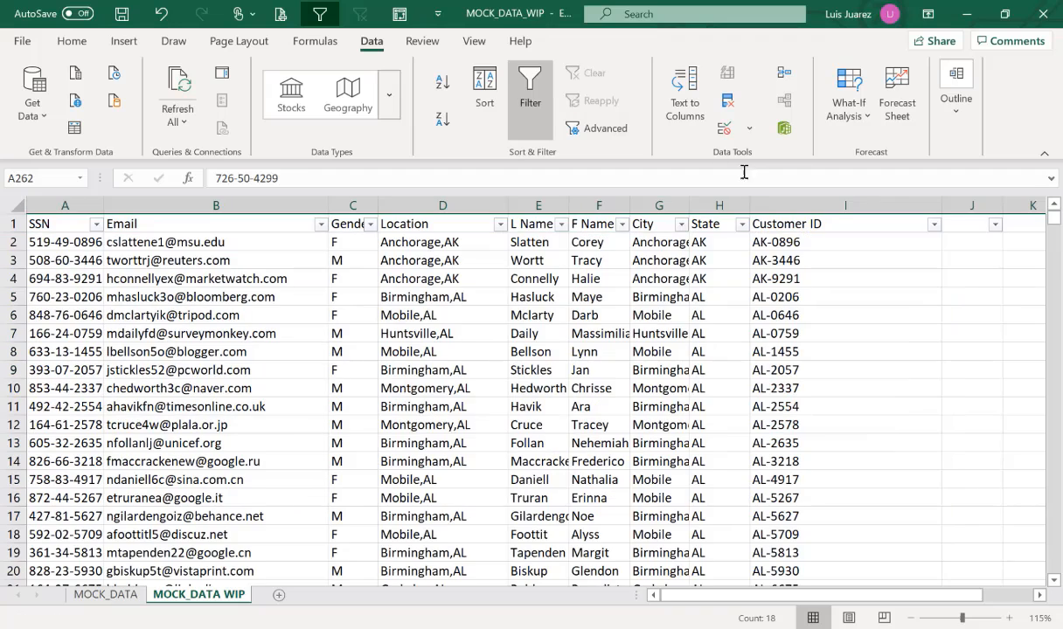
click(813, 225)
key(Down)
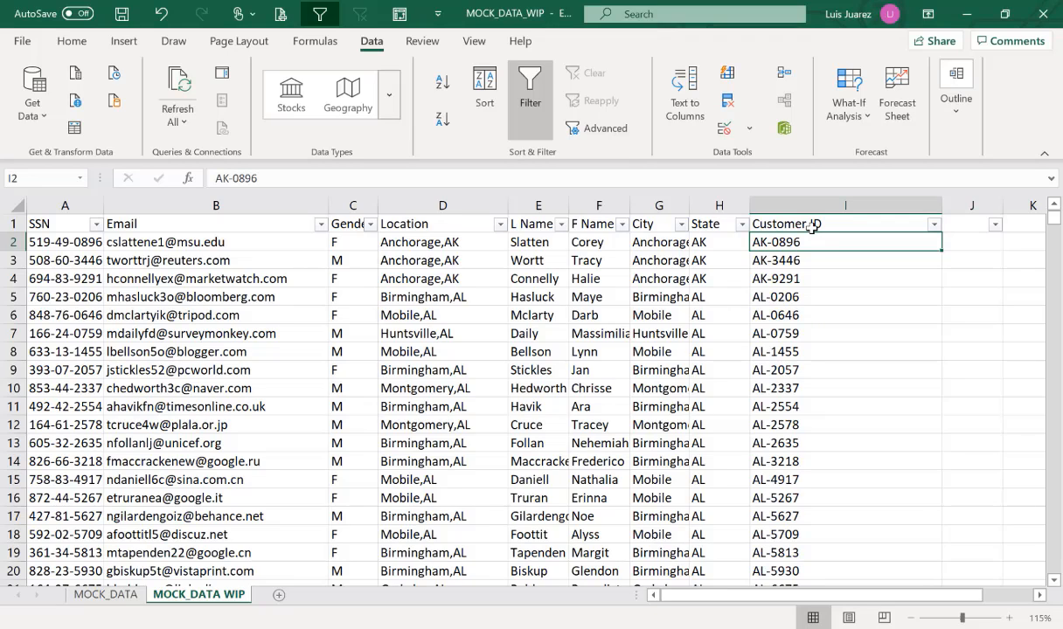
- Enter =LEFT(E2,1) in cell J2 to extract the first letter of the last name
click(521, 242)
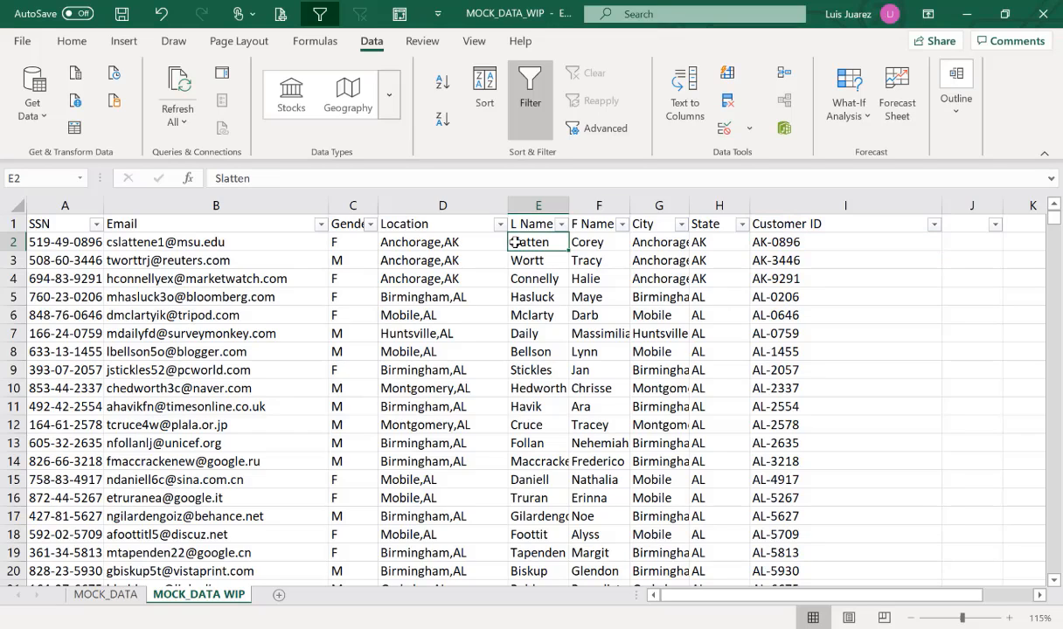
click(583, 243)
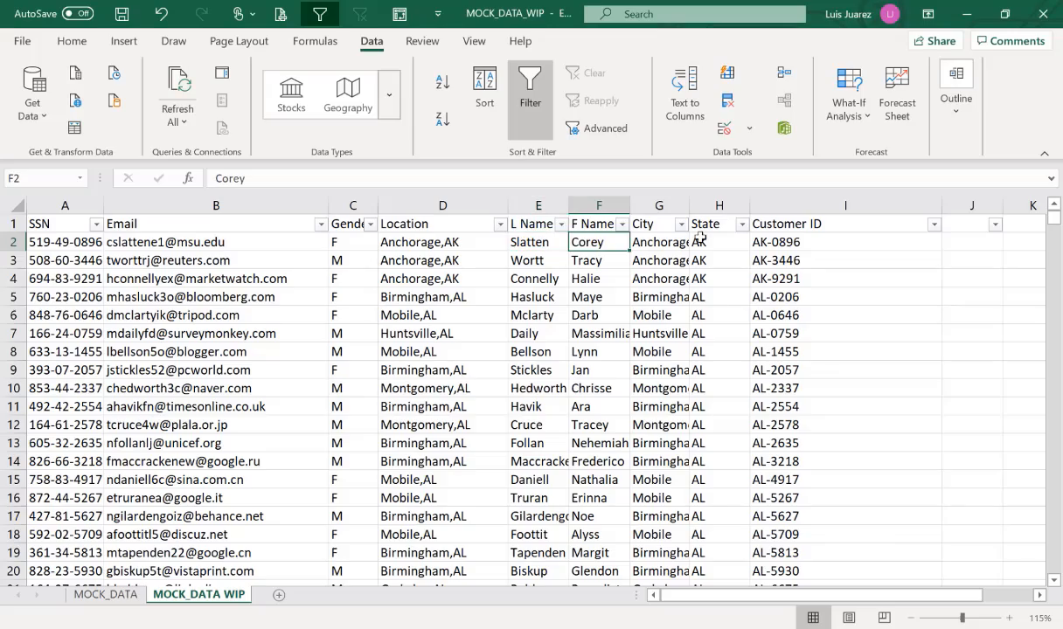
click(961, 246)
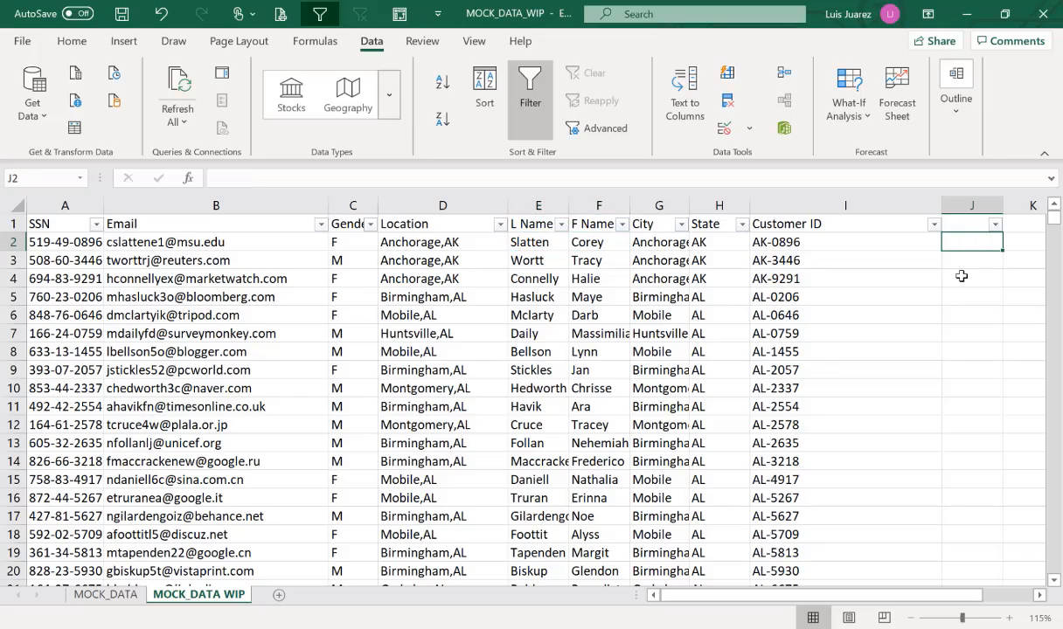
text(=)
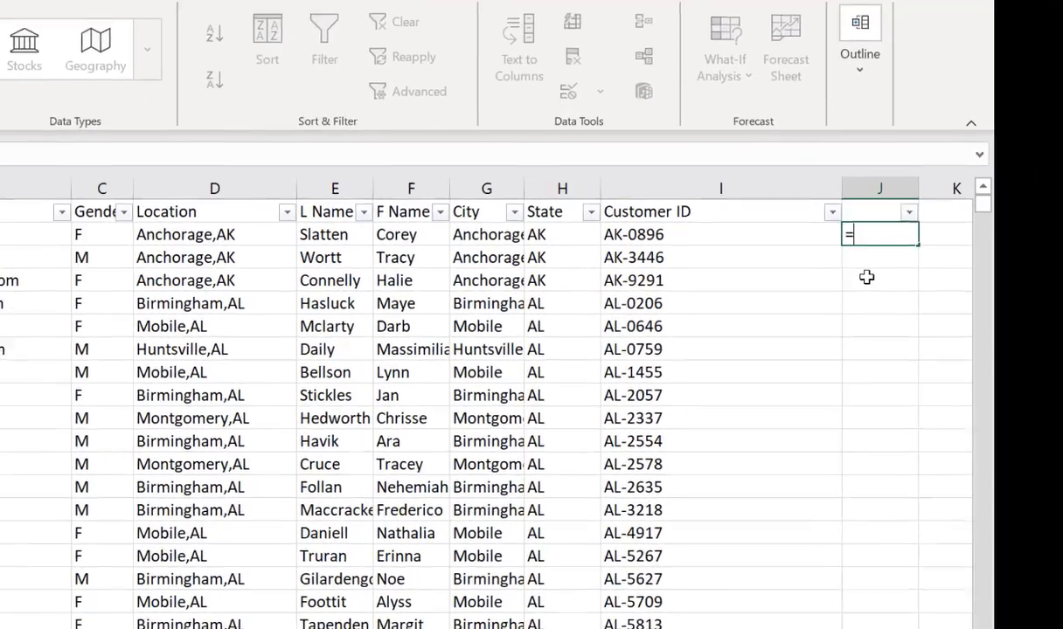
text(lef)
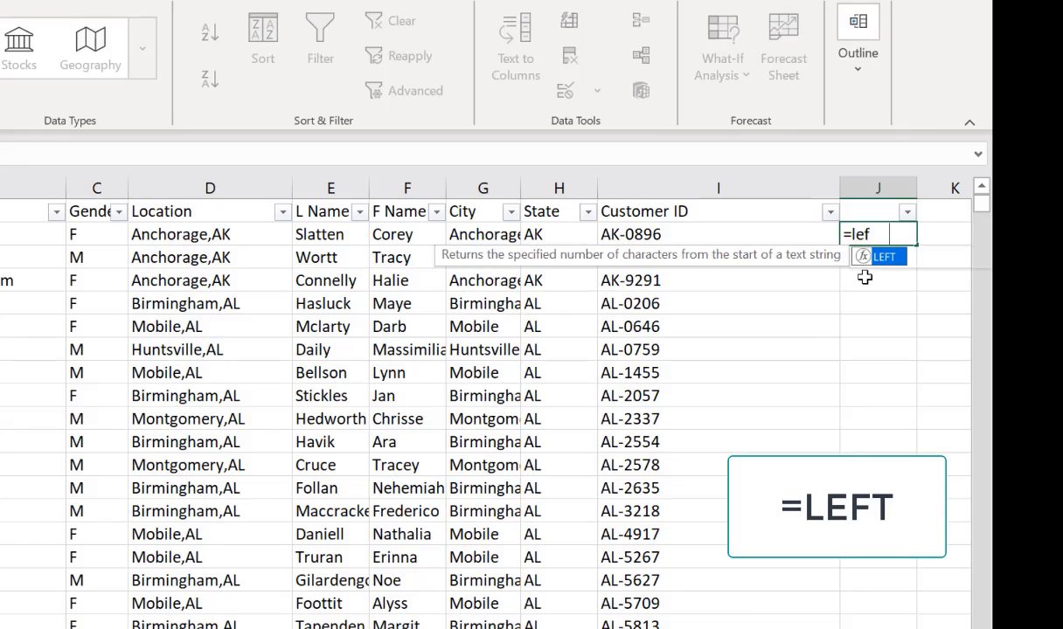
key(Tab)
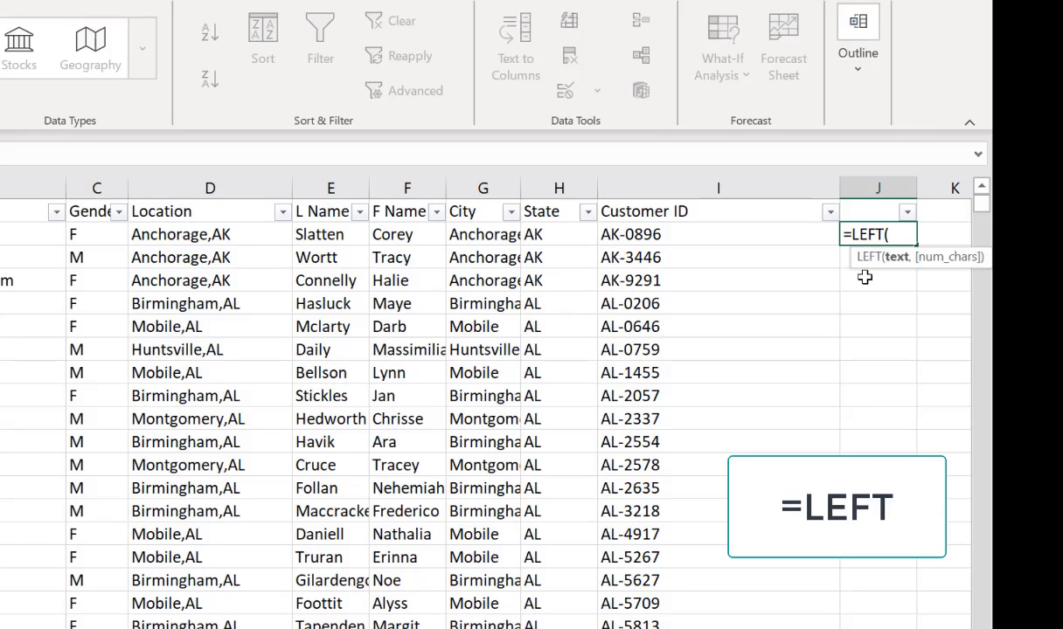
click(321, 235)
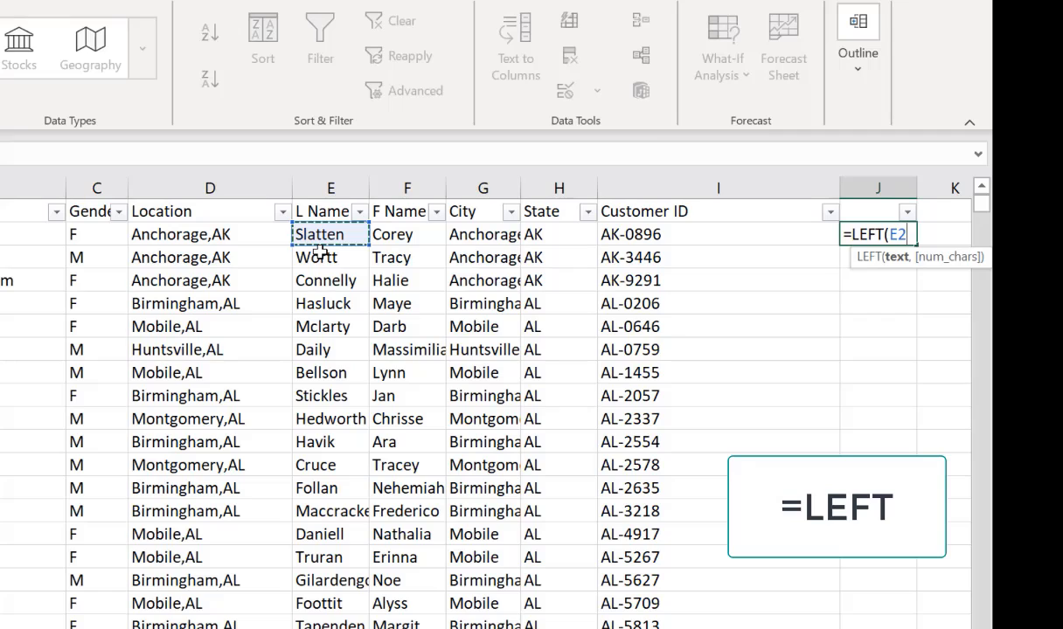
text(,)
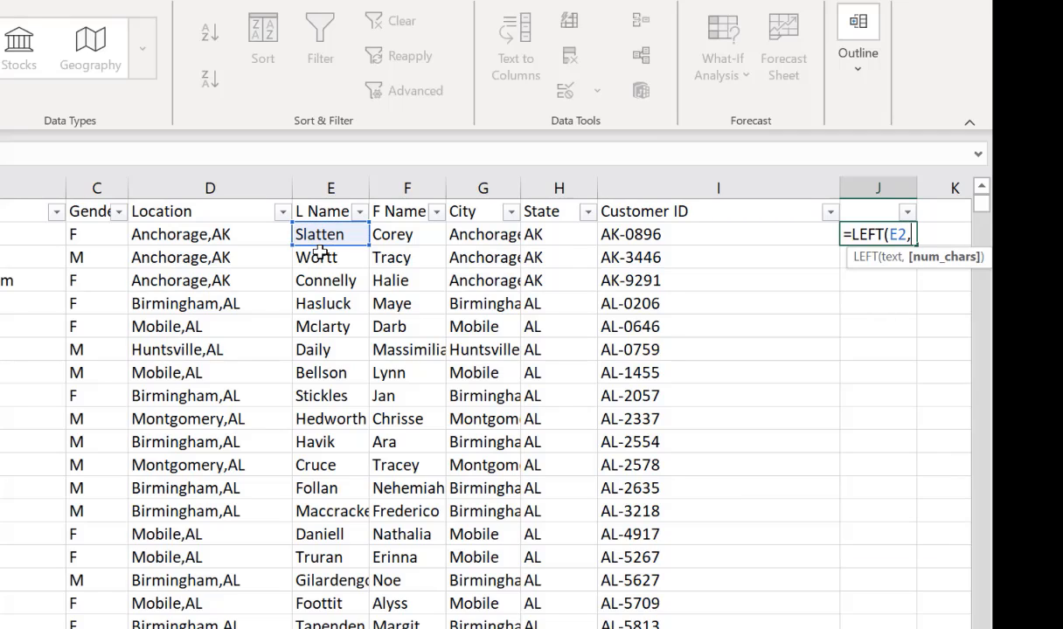
text(1)
key(Return)
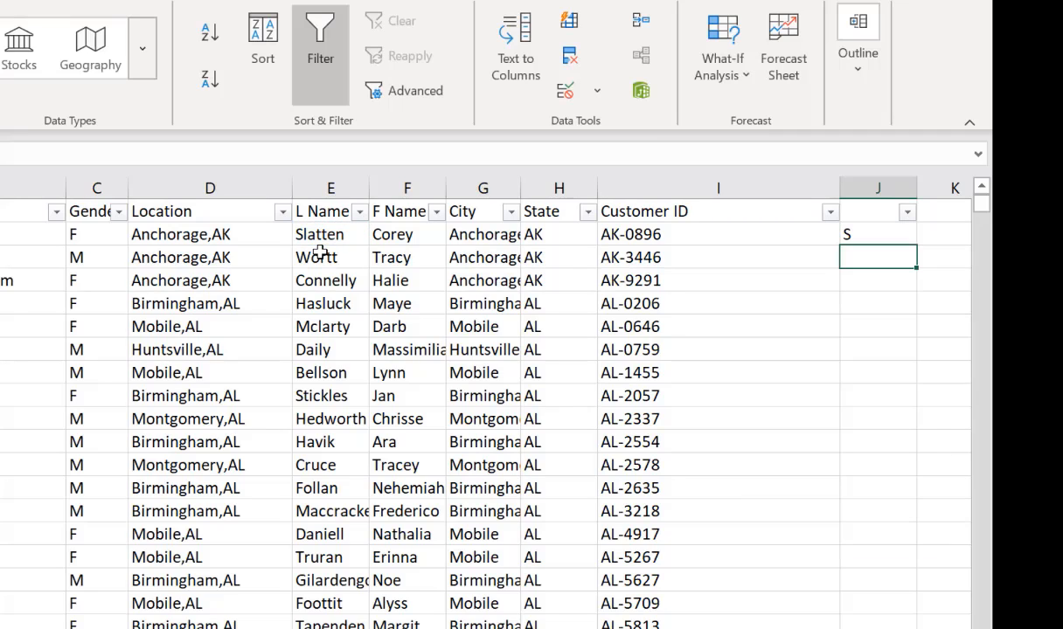
- Select cell K2 and narrow the Customer ID column to sit closer around its values
double_click(321, 234)
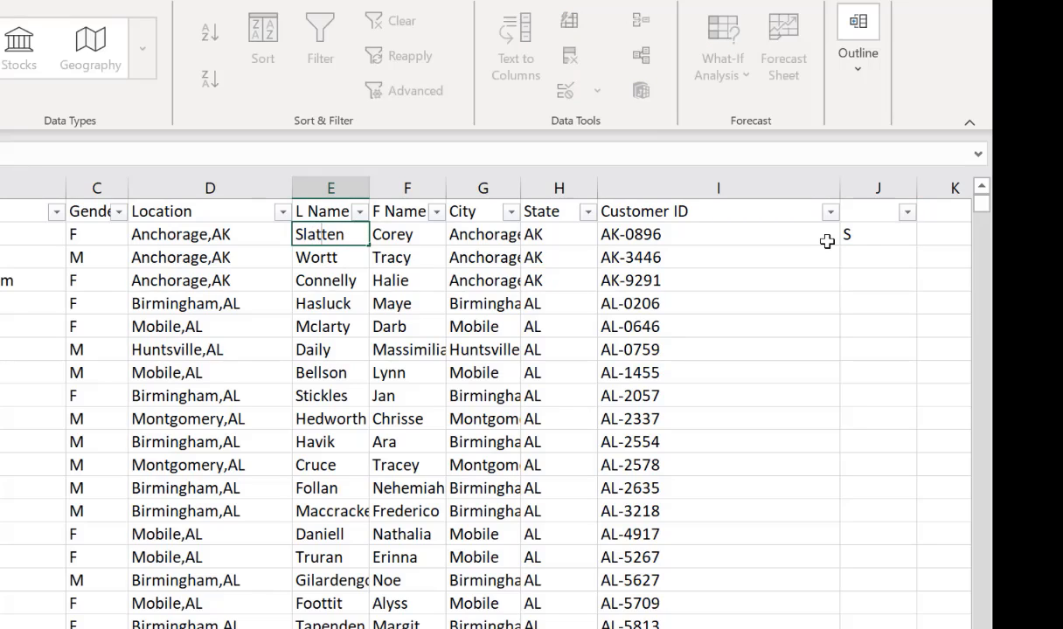
click(926, 236)
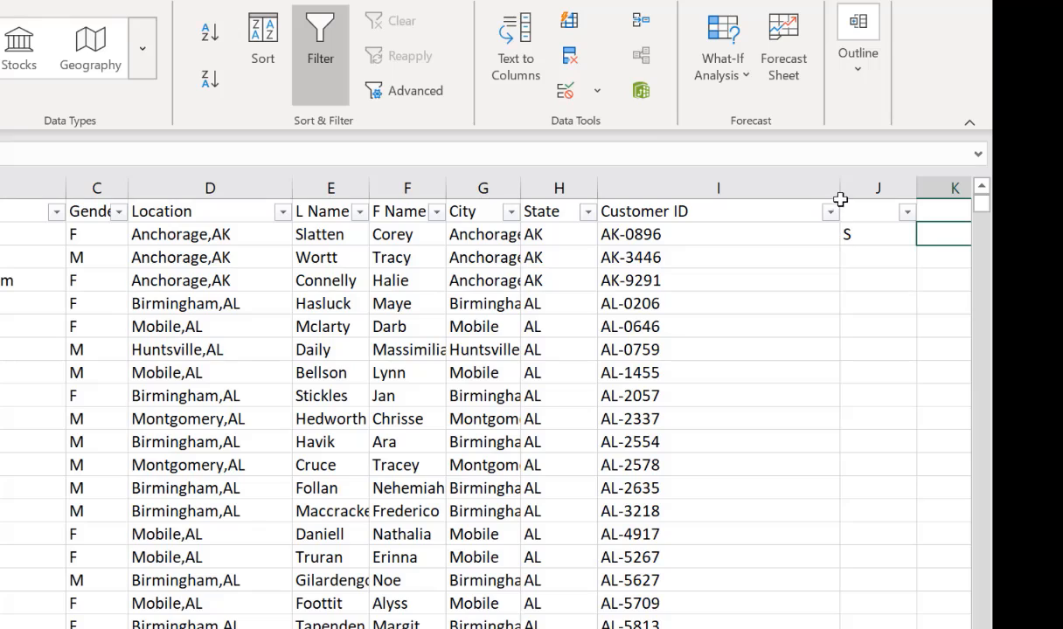
drag(840, 188, 722, 189)
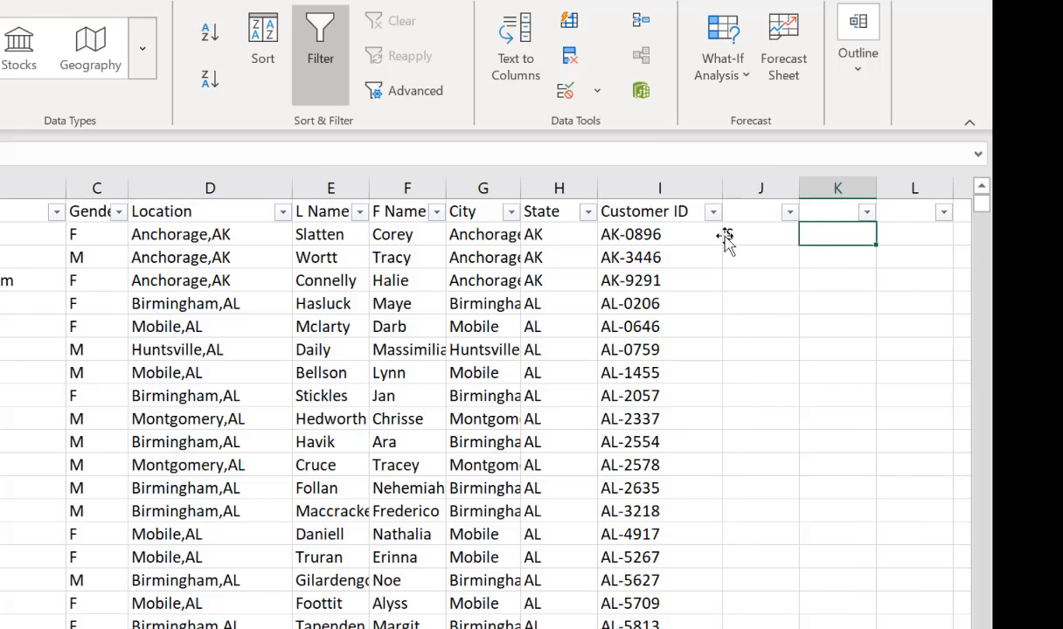
- Enter =LEFT(F2,1) in cell K2 to extract the first letter of the first name
text(=)
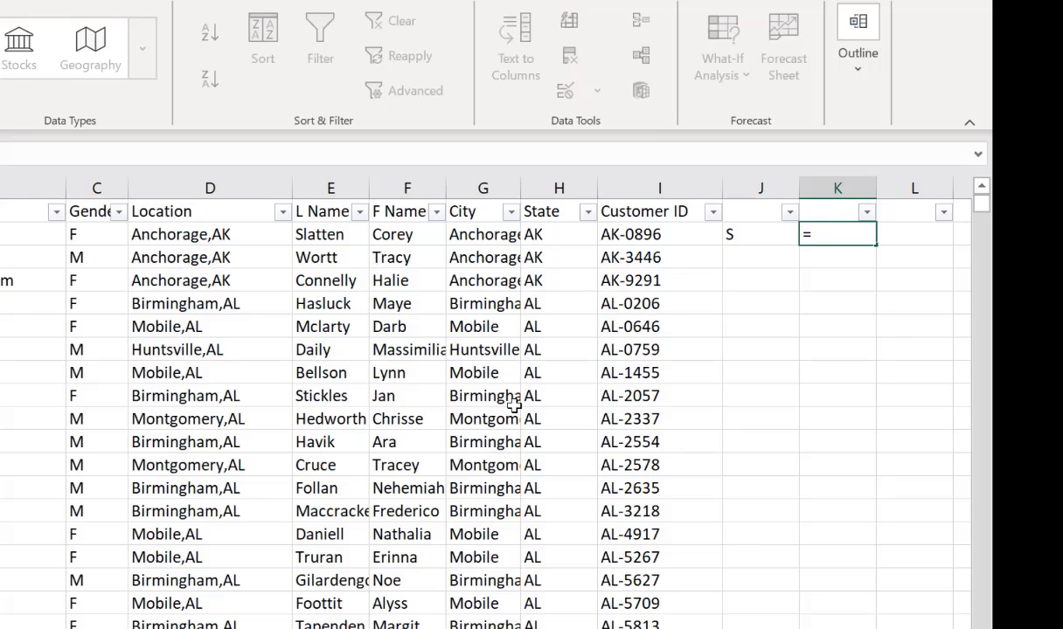
text(left)
key(Tab)
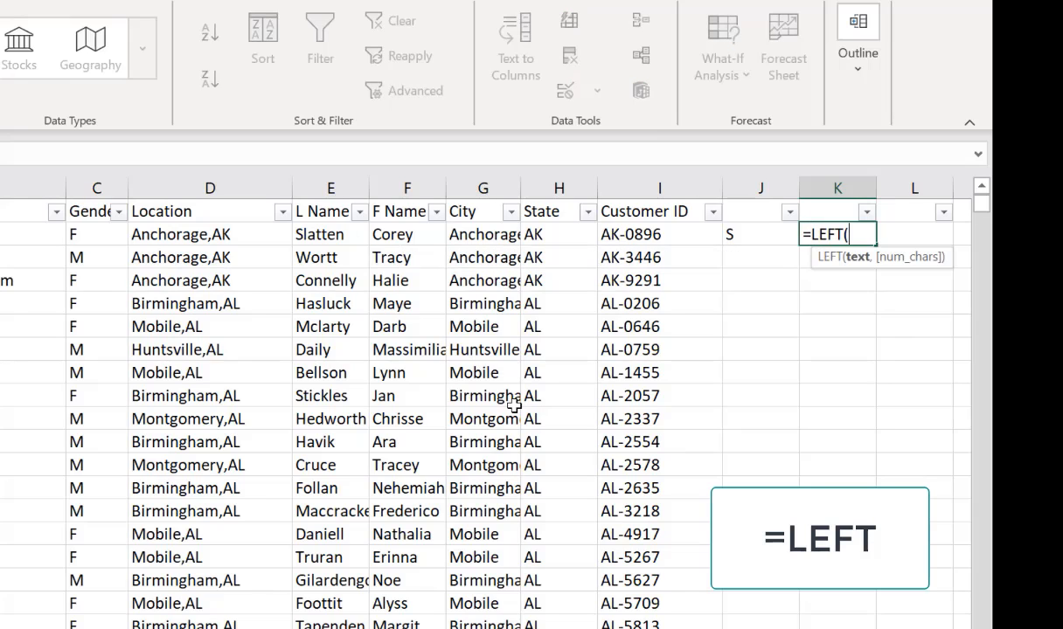
key(Left)
key(Left)
key(Left)
key(Left)
key(Left)
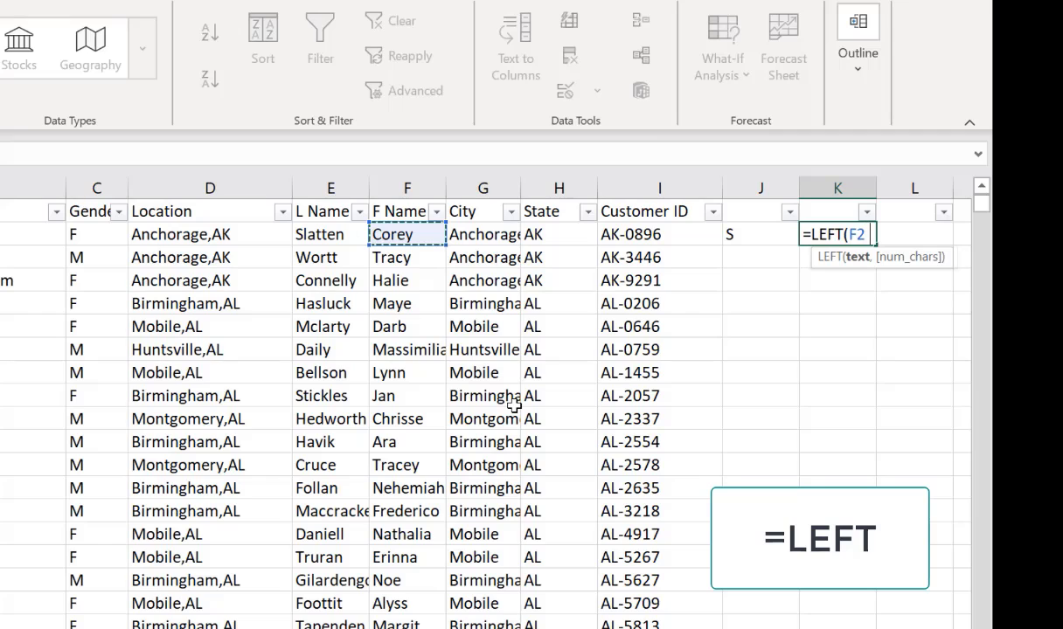
text(,1))
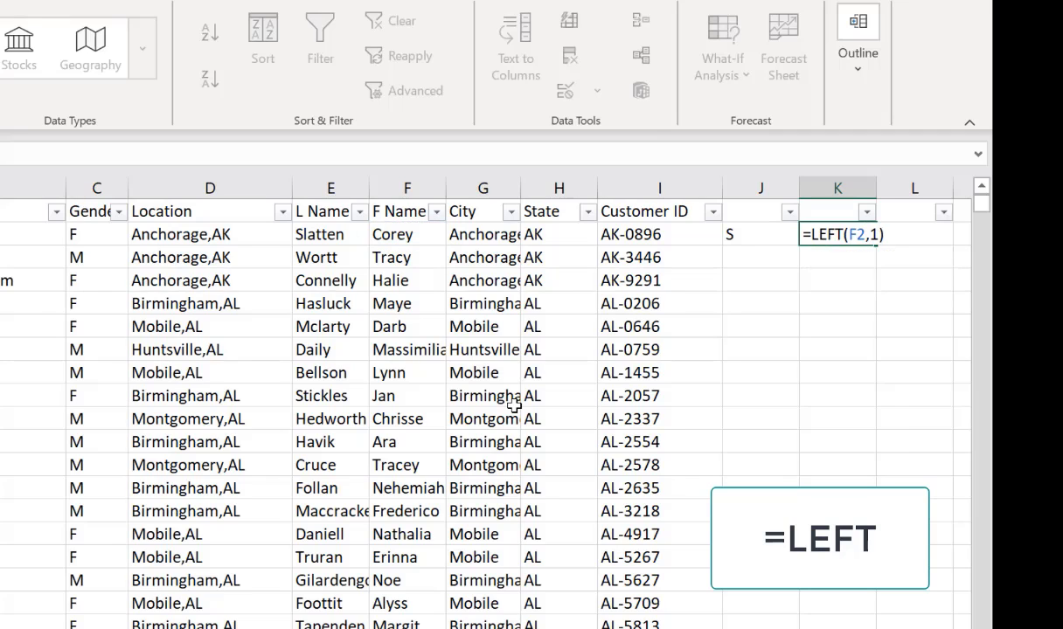
key(Up)
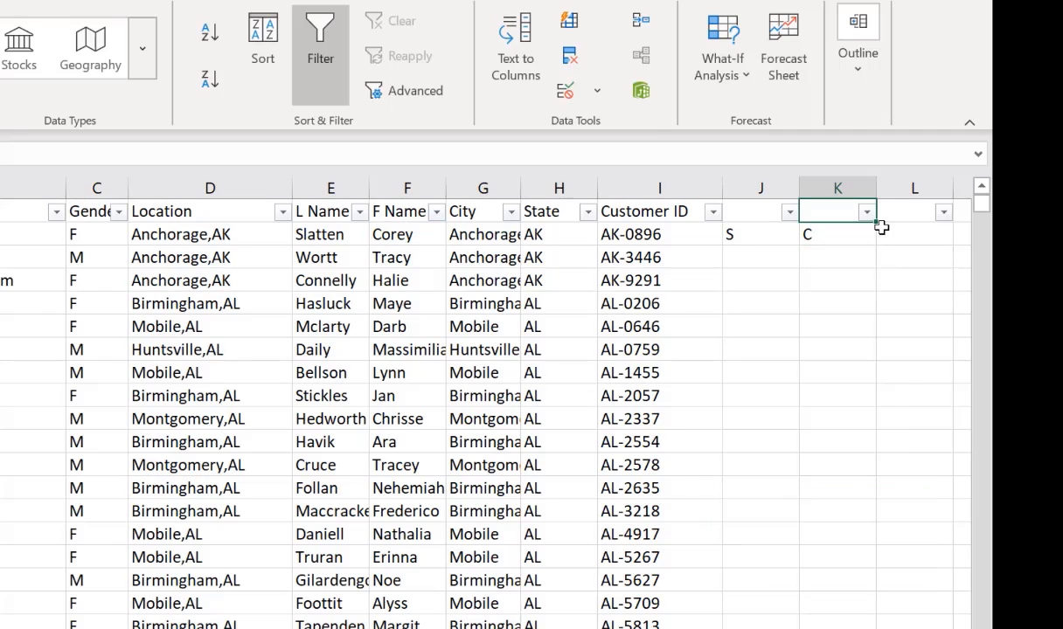
- Fill the initial-letter formulas in J2:K2 down through all customer rows
click(776, 228)
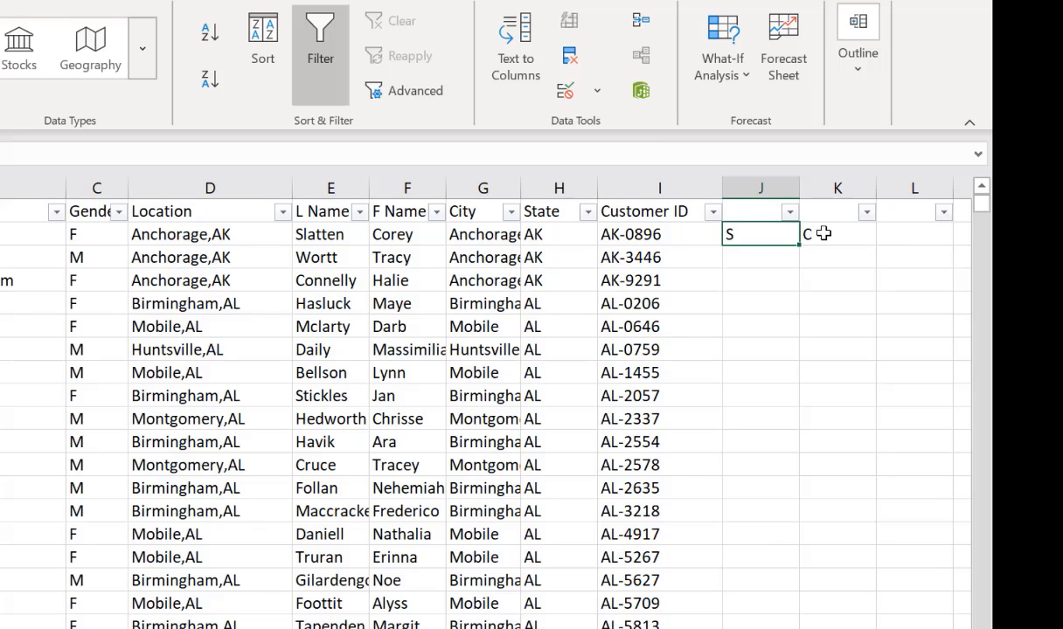
drag(754, 230, 883, 246)
double_click(877, 246)
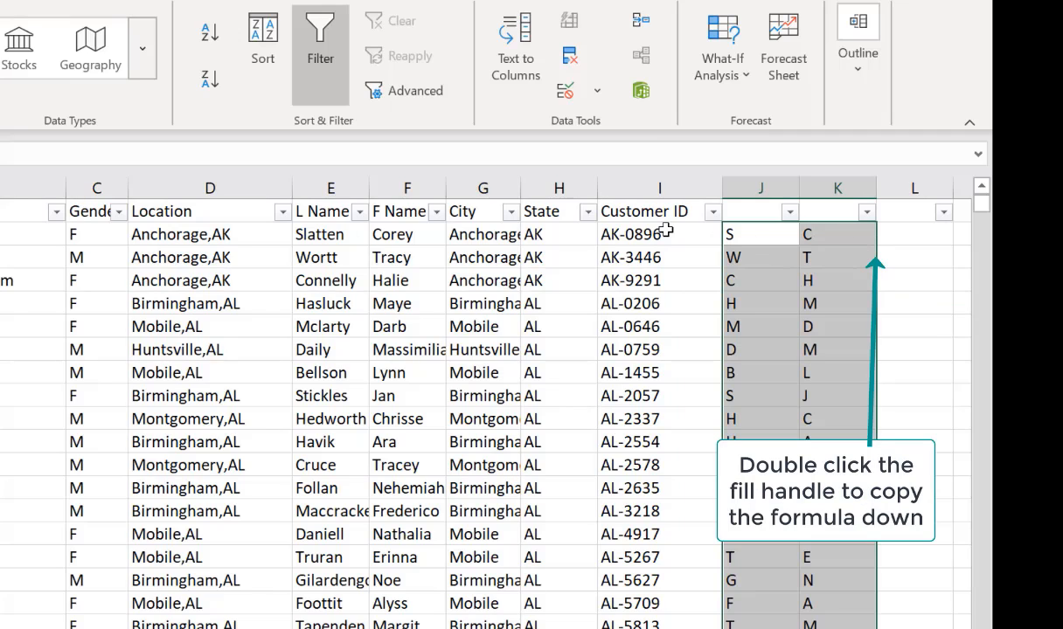
- Enter =CONCAT(I2:K2) in cell L2 to join the Customer ID with both name initials
click(680, 188)
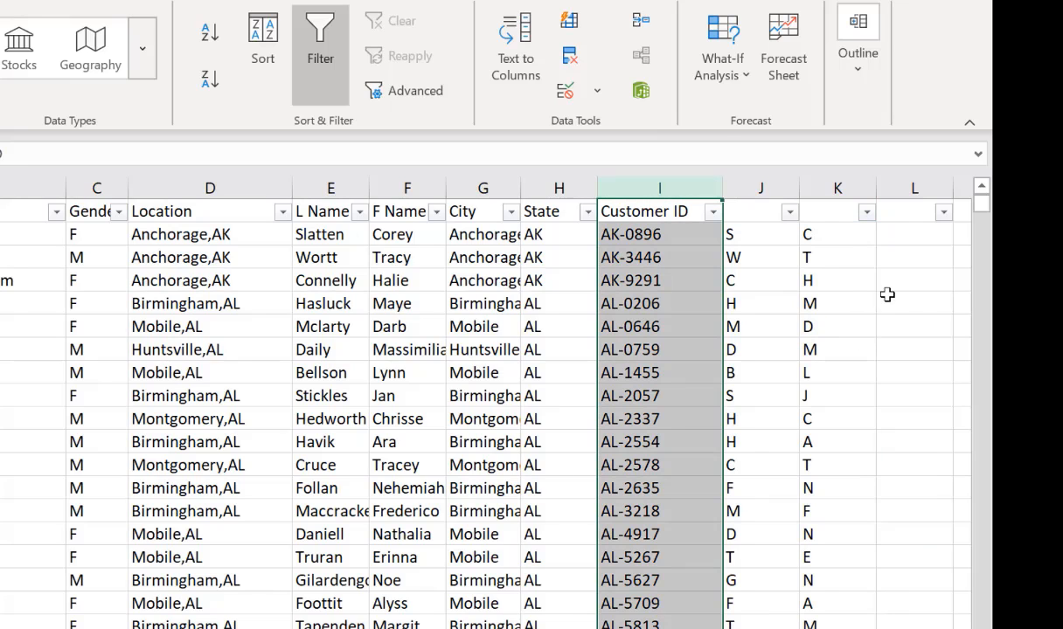
click(890, 238)
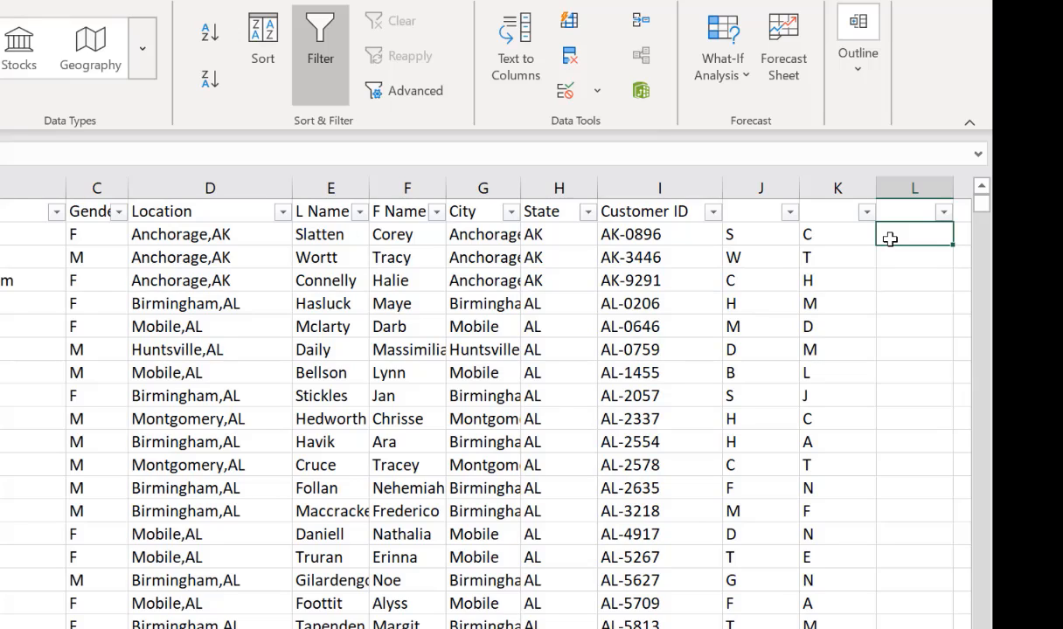
text(=)
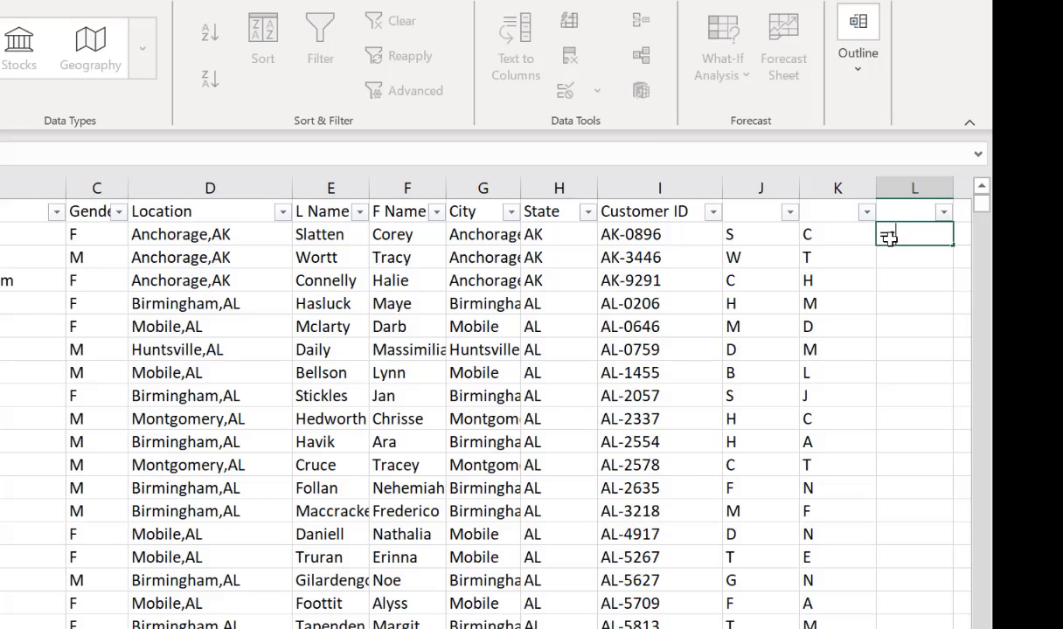
text(con)
key(Tab)
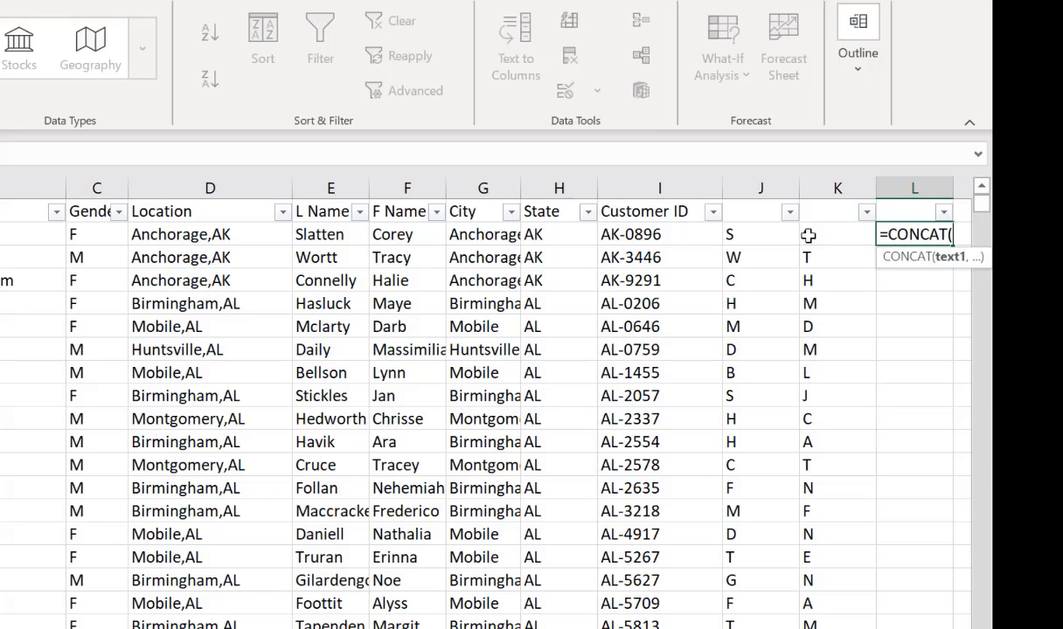
click(657, 190)
drag(678, 234, 808, 238)
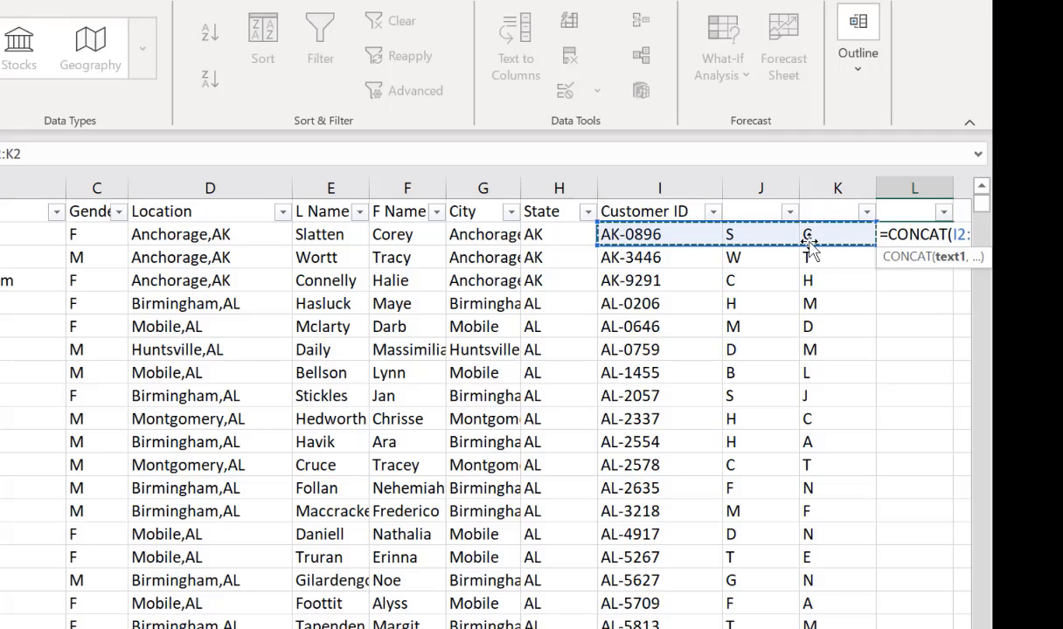
text())
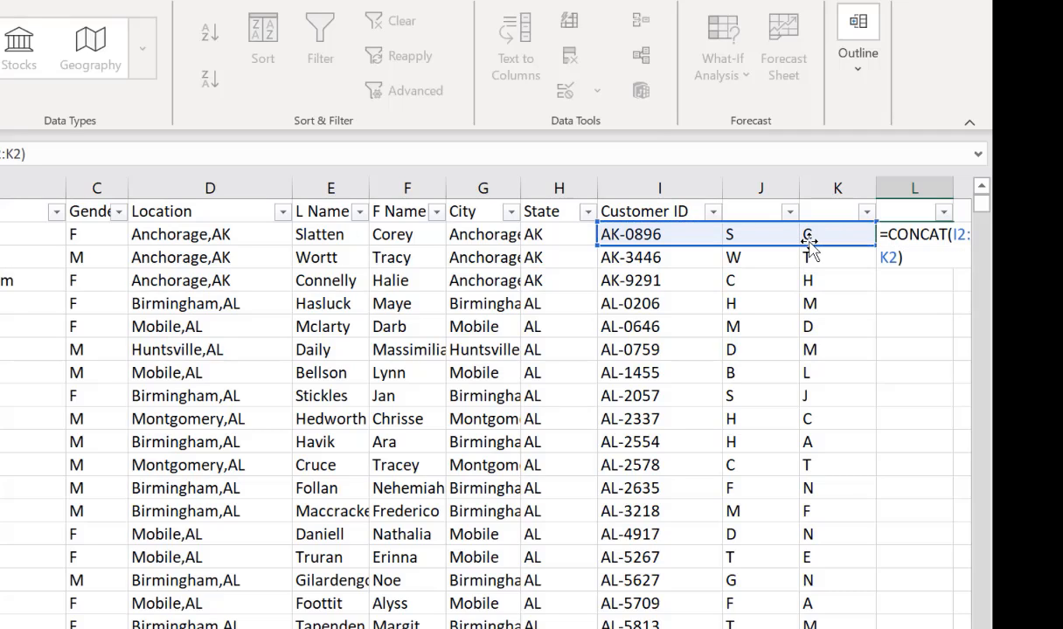
key(Return)
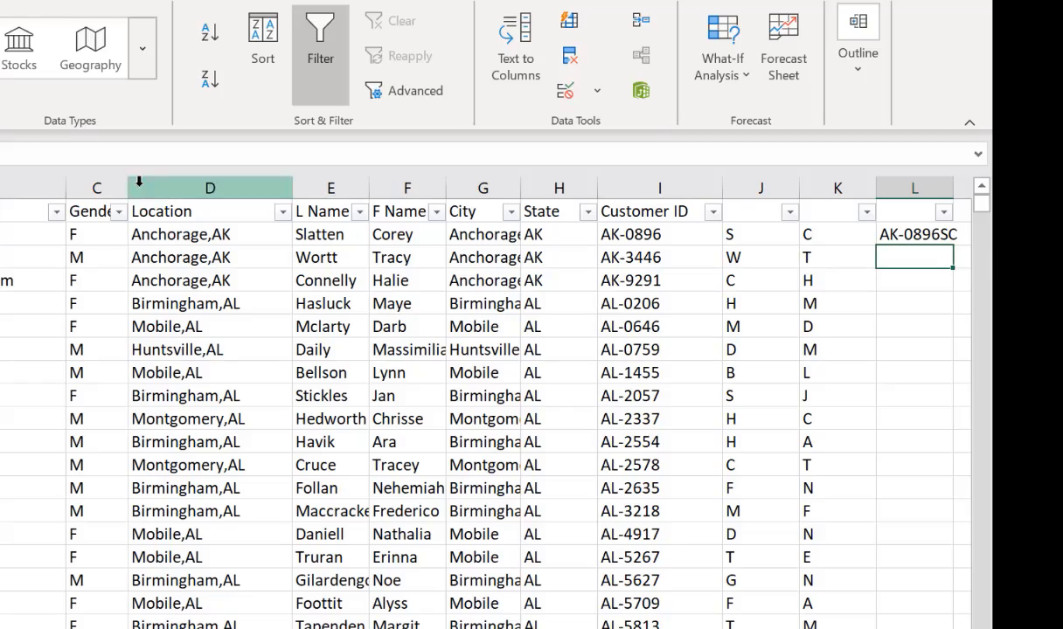
- Narrow the Email column and fit column L to its contents, filling the CONCAT formula down all customer rows
drag(67, 196, 0, 189)
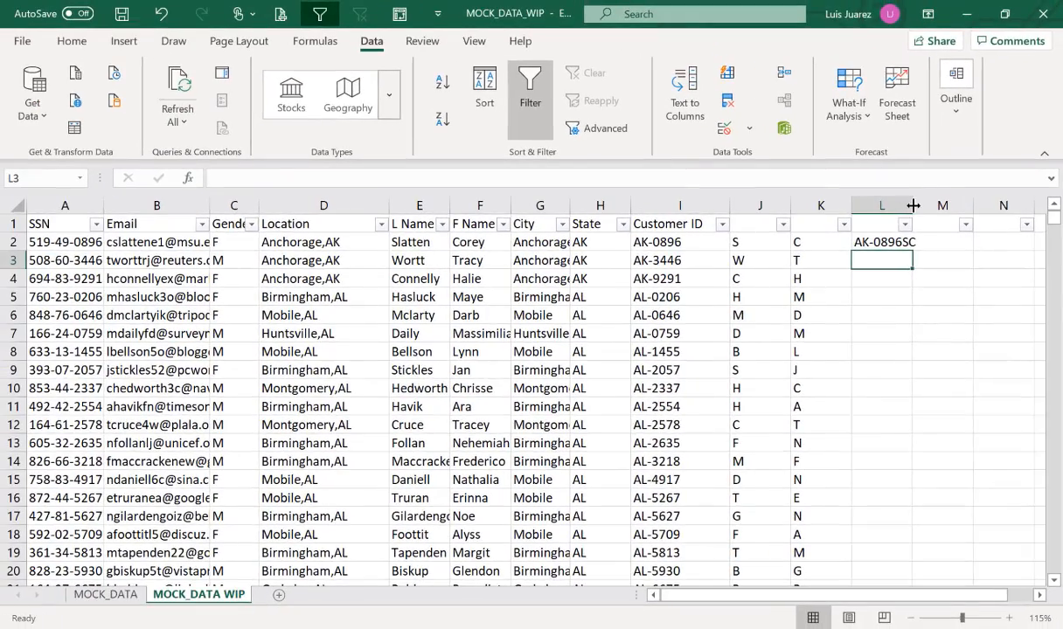
double_click(913, 205)
click(901, 241)
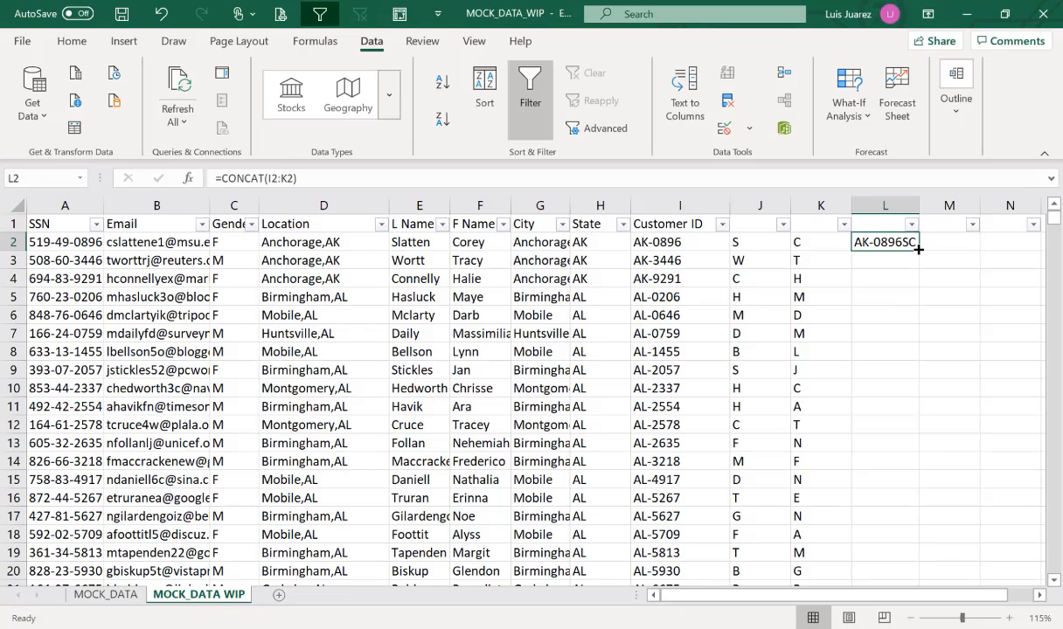
double_click(918, 249)
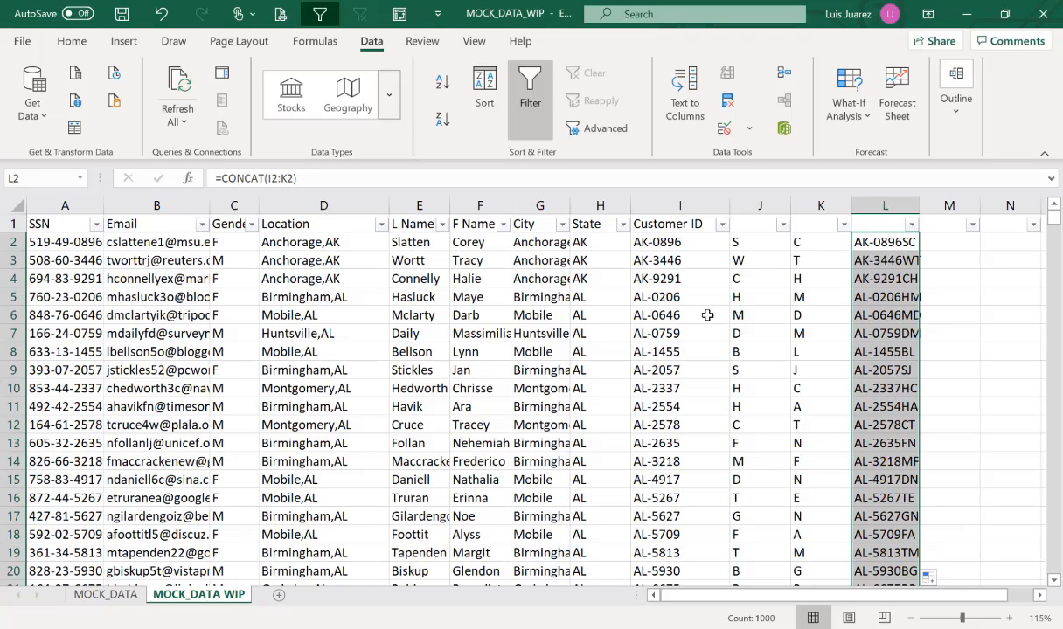
- Highlight duplicate values in column L's combined IDs with Light Red Fill with Dark Red Text
click(873, 197)
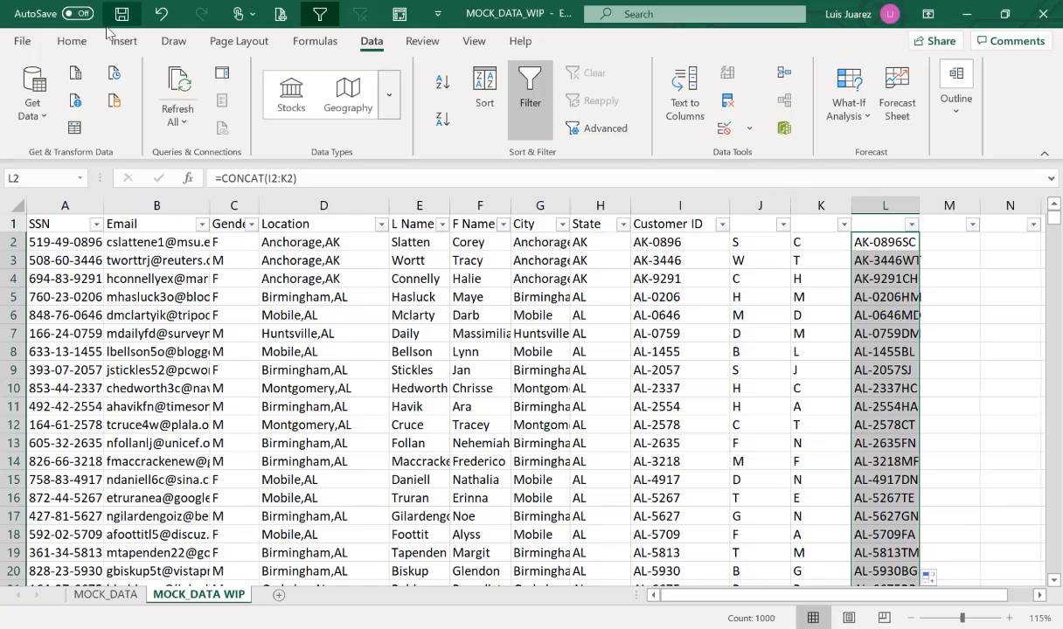
click(77, 42)
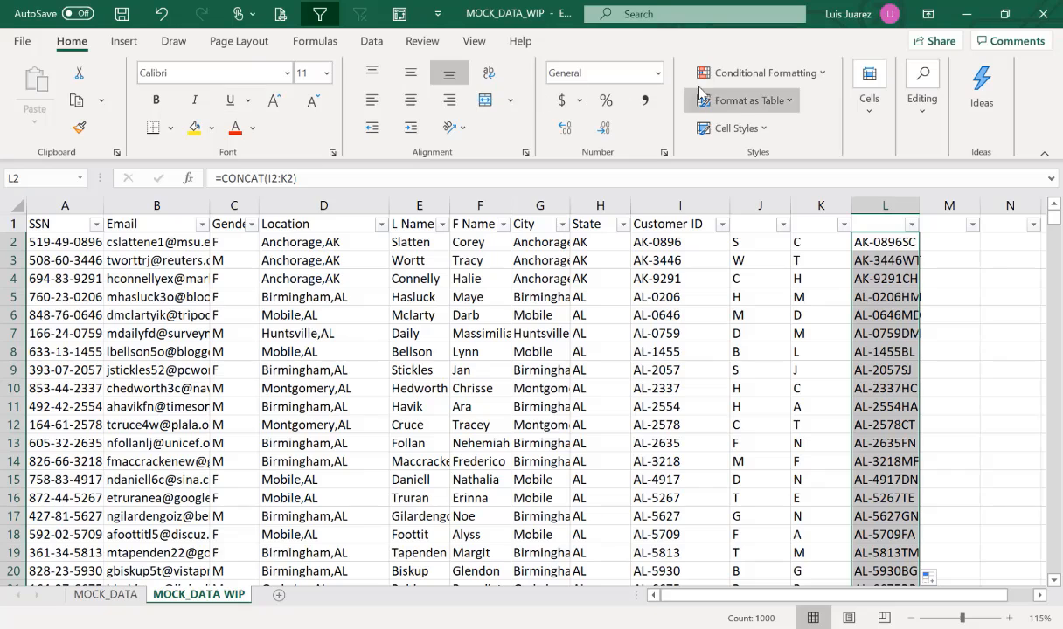
click(747, 77)
mouse_move(756, 112)
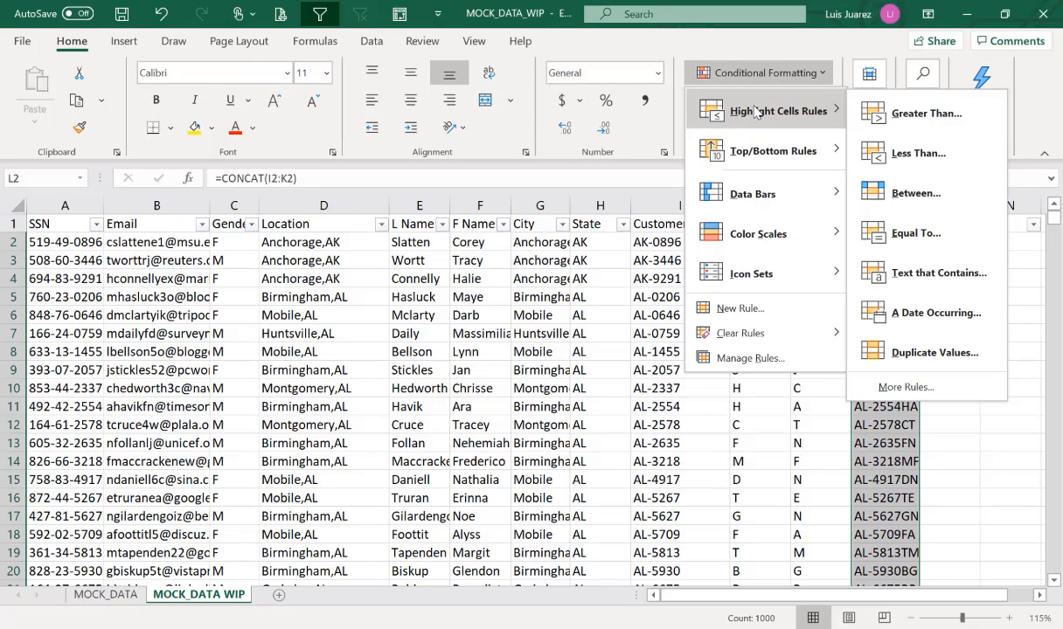
click(912, 352)
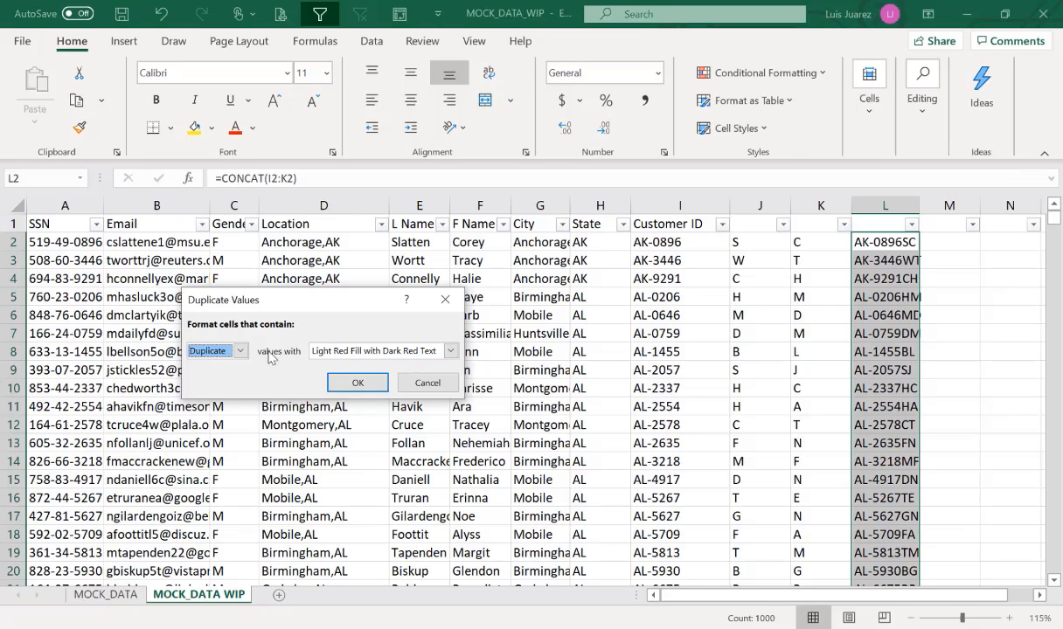
click(354, 381)
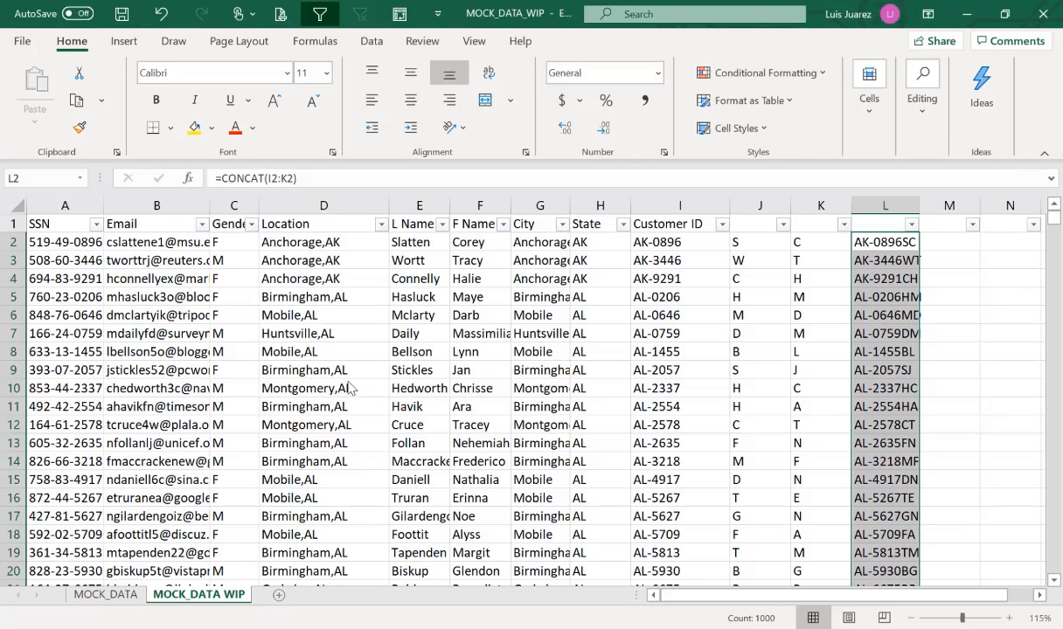
click(865, 313)
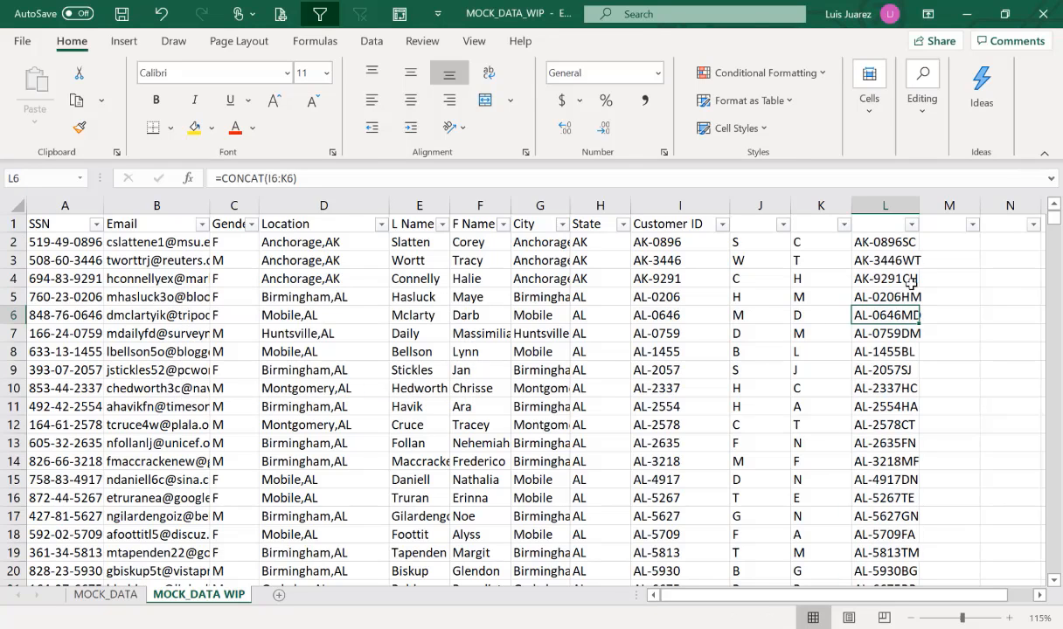
- Check column L's filter options for a colour filter that would reveal highlighted duplicate IDs
click(912, 226)
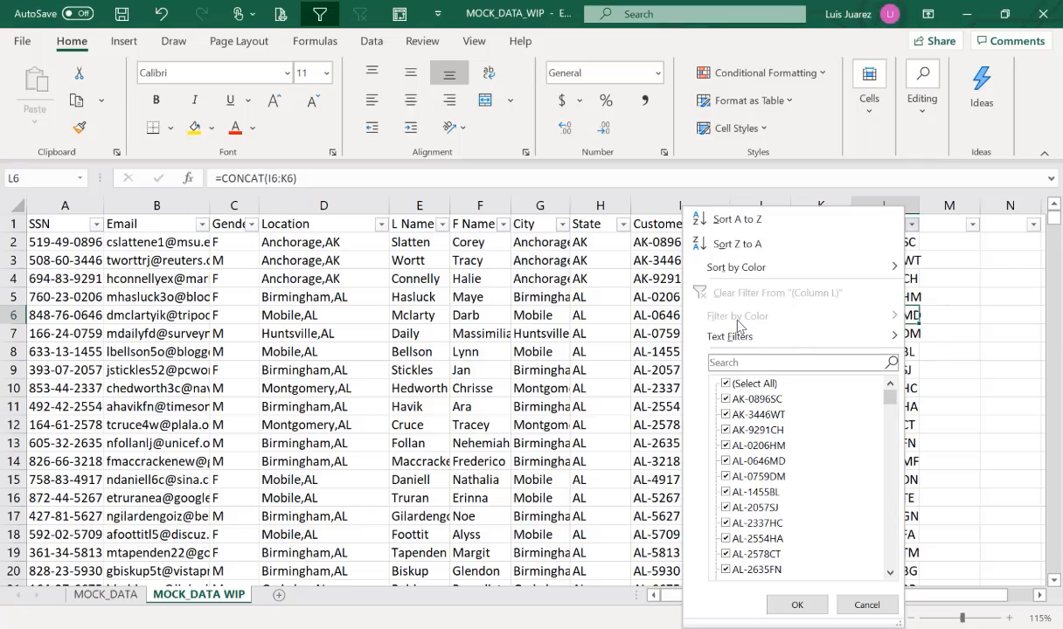
click(867, 605)
click(879, 279)
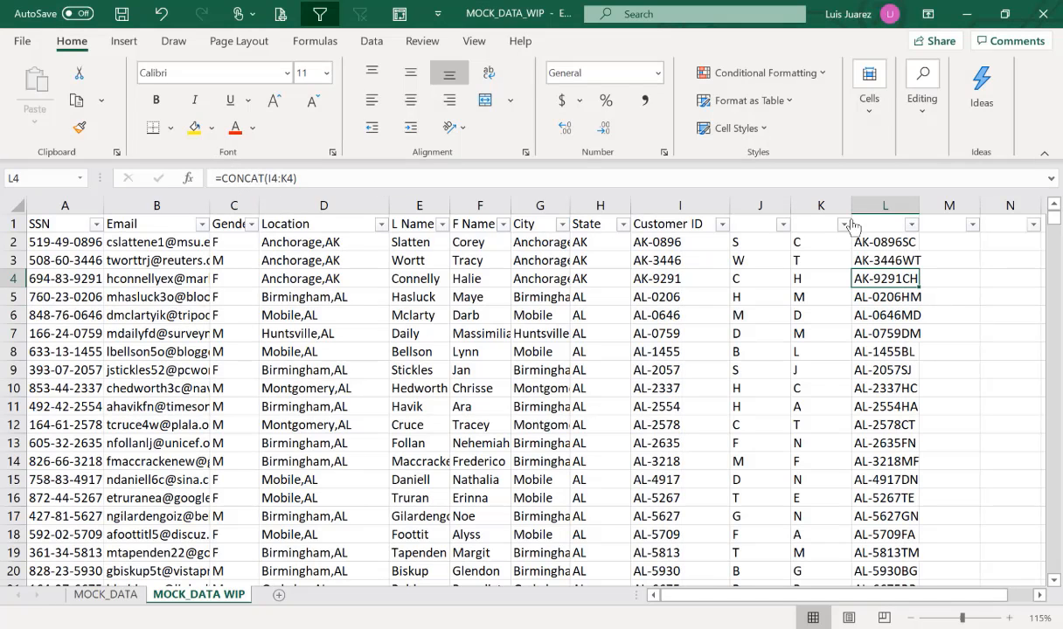
- Replace the CONCAT formulas in column L with their values using Paste Special
click(885, 205)
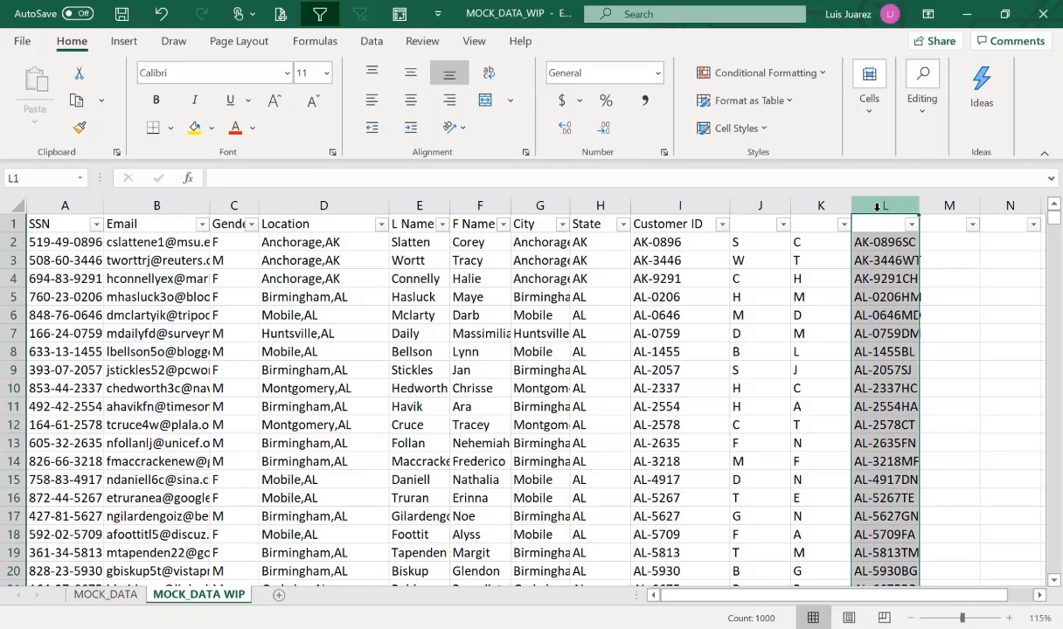
key(ctrl+c)
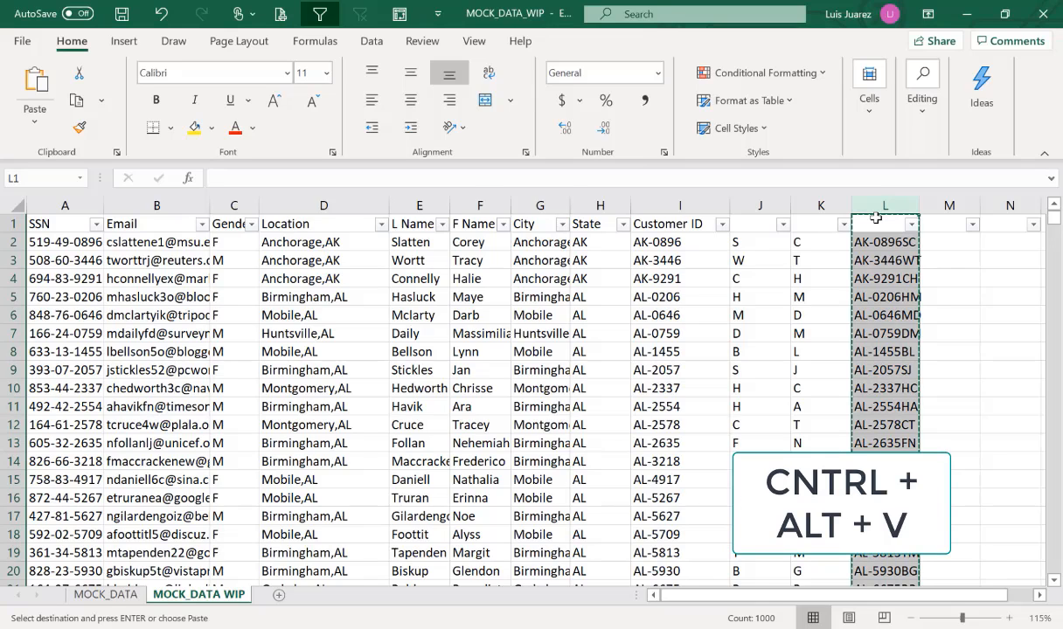
key(ctrl+alt+v)
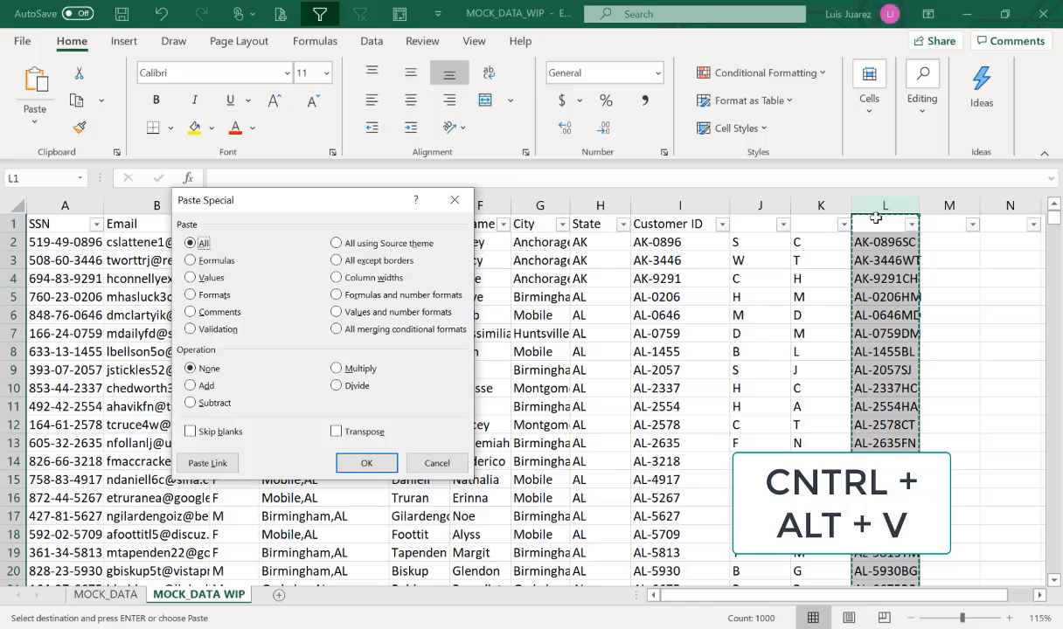
key(v)
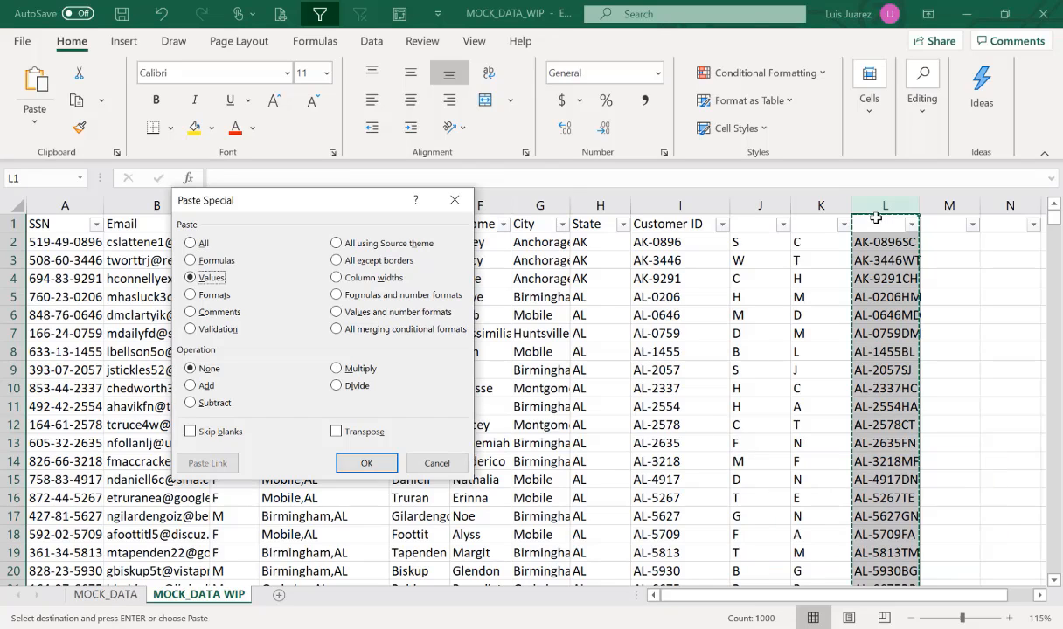
key(Return)
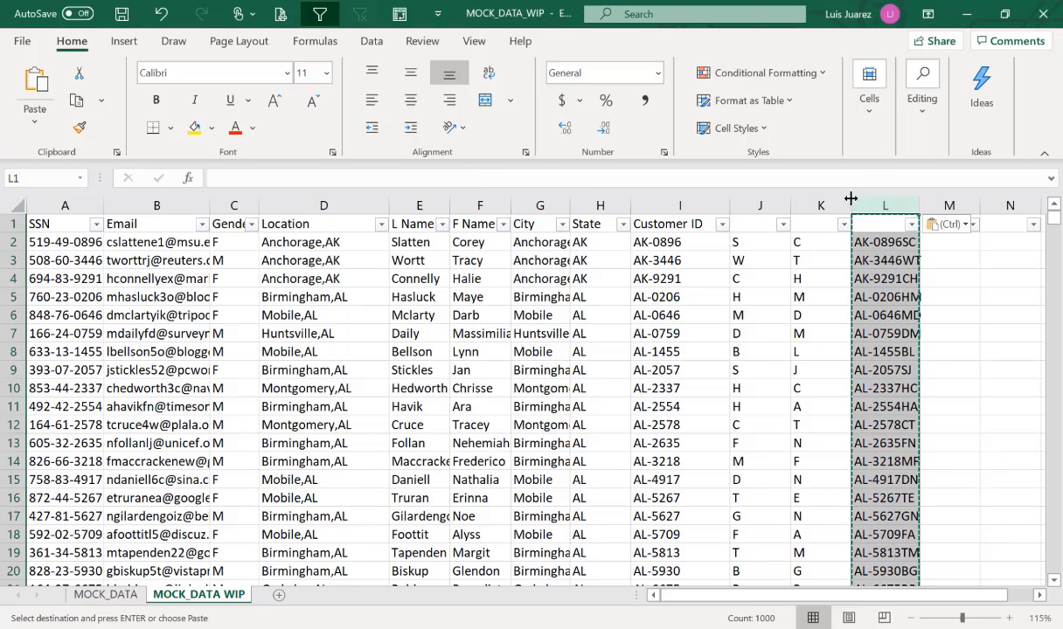
key(Down)
key(Down)
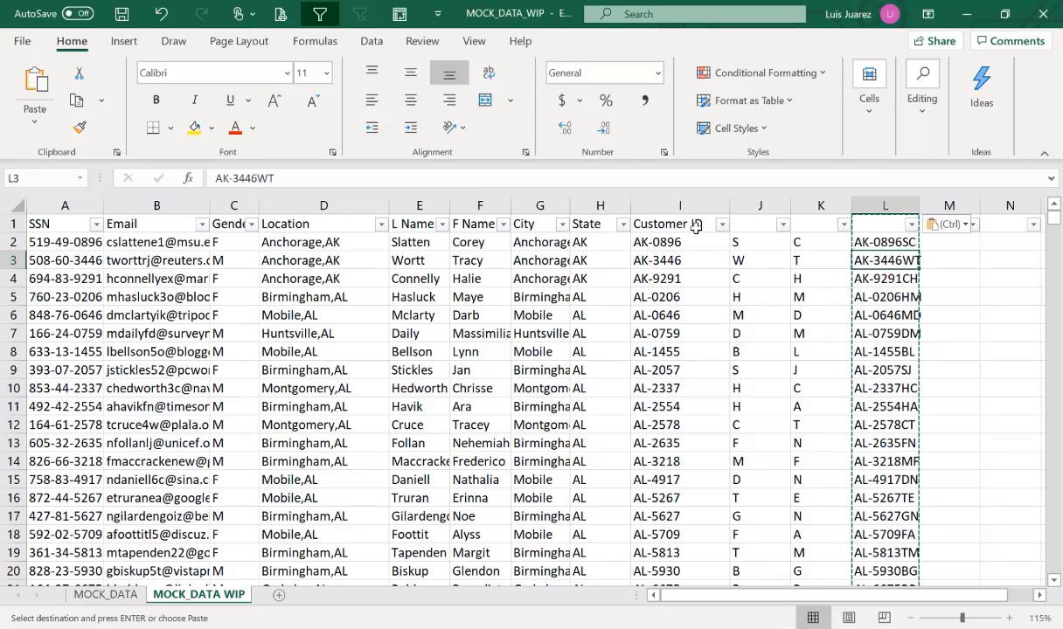
- Move the Customer ID header from cell I1 to L1, above the new IDs
click(661, 218)
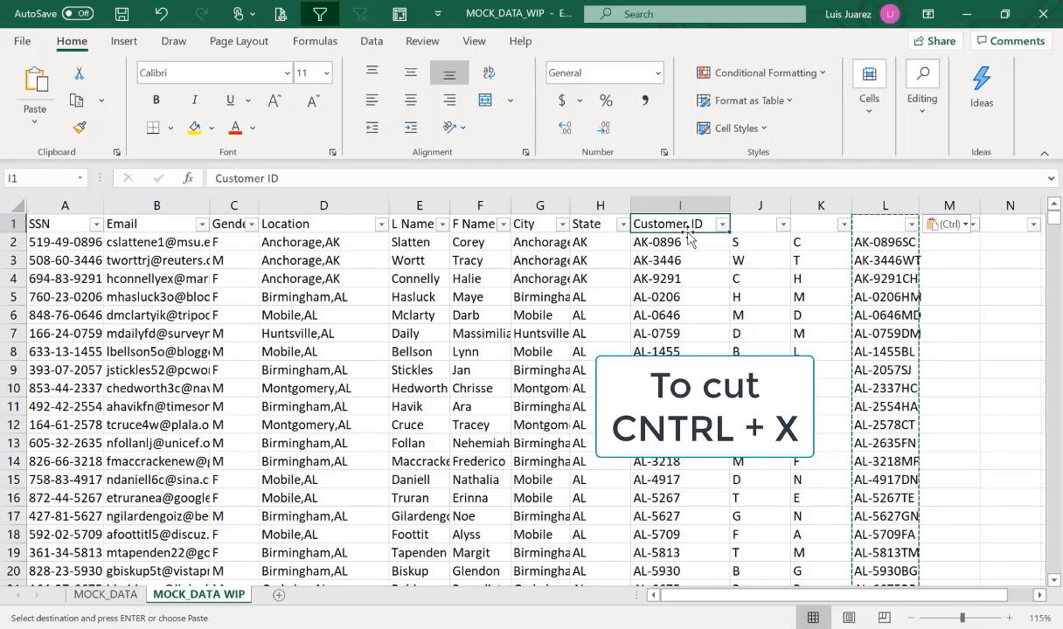
key(ctrl+x)
key(Right)
key(Right)
key(Right)
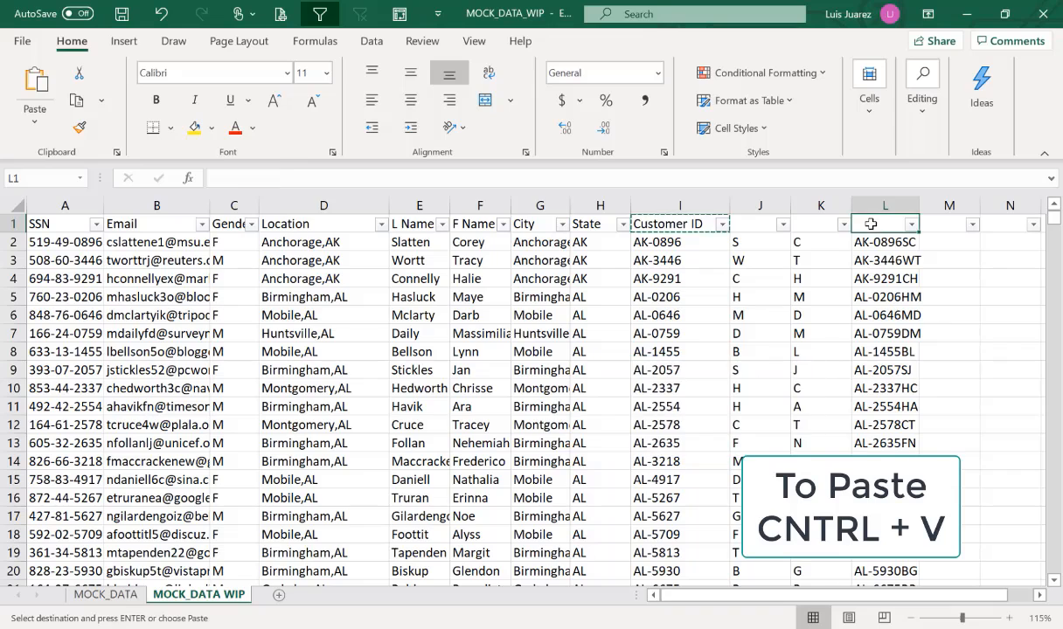
key(ctrl+v)
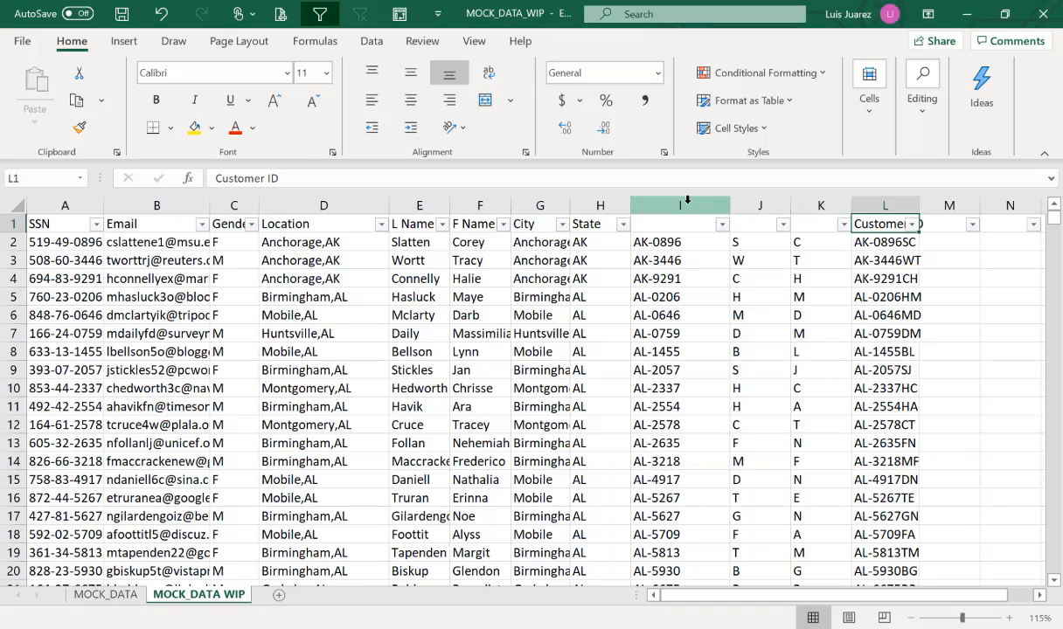
- Delete columns I through K, holding the old Customer IDs and the name initials
drag(687, 200, 825, 205)
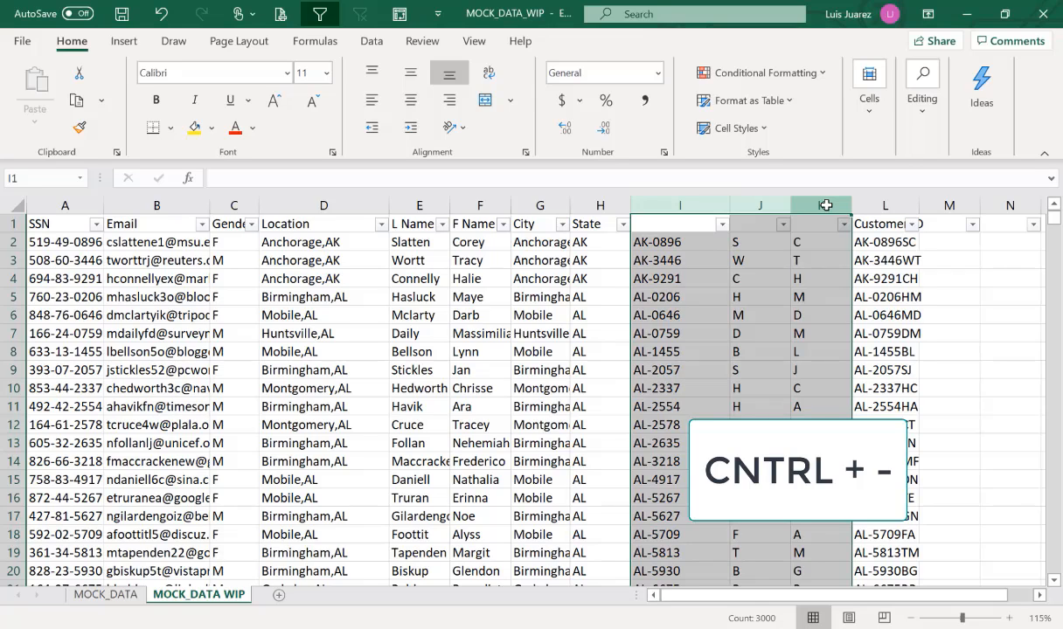
key(ctrl+minus)
click(535, 353)
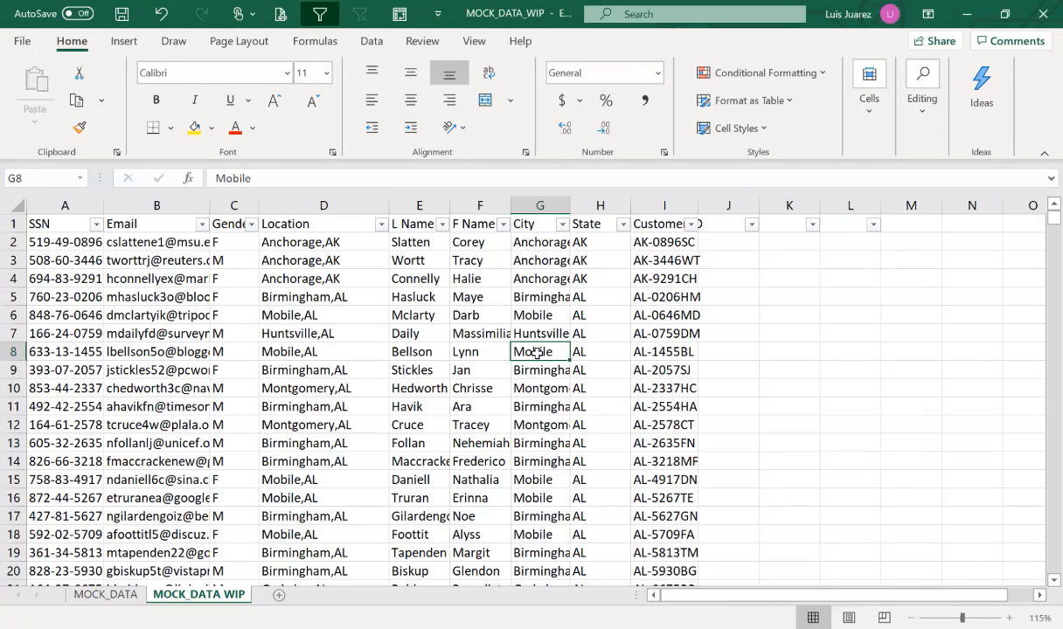
key(ctrl+Home)
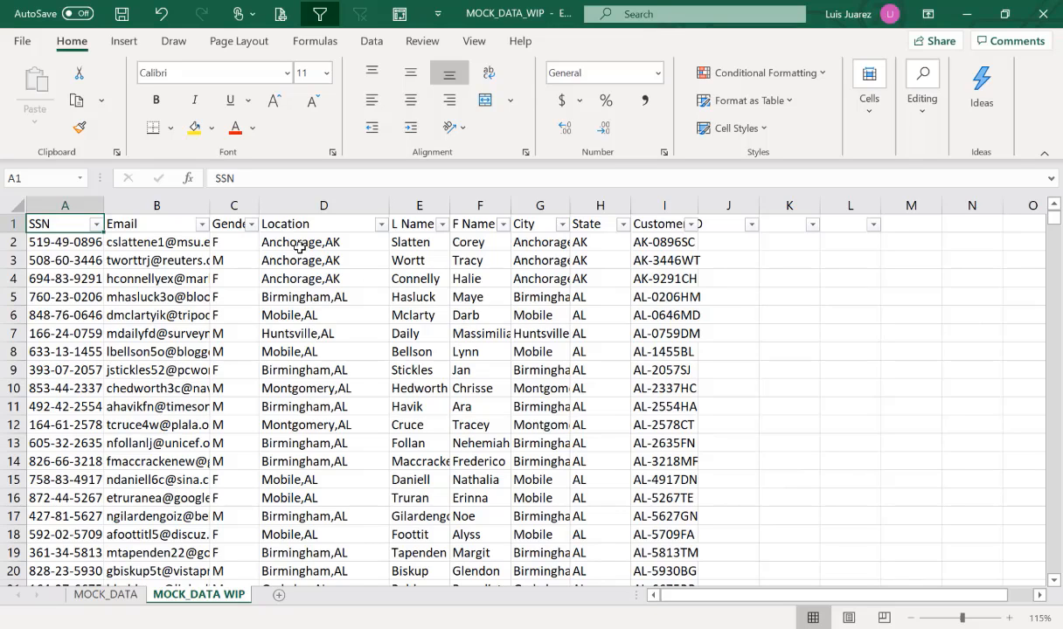
- Fit the City, State, L Name and F Name columns to their contents
click(541, 206)
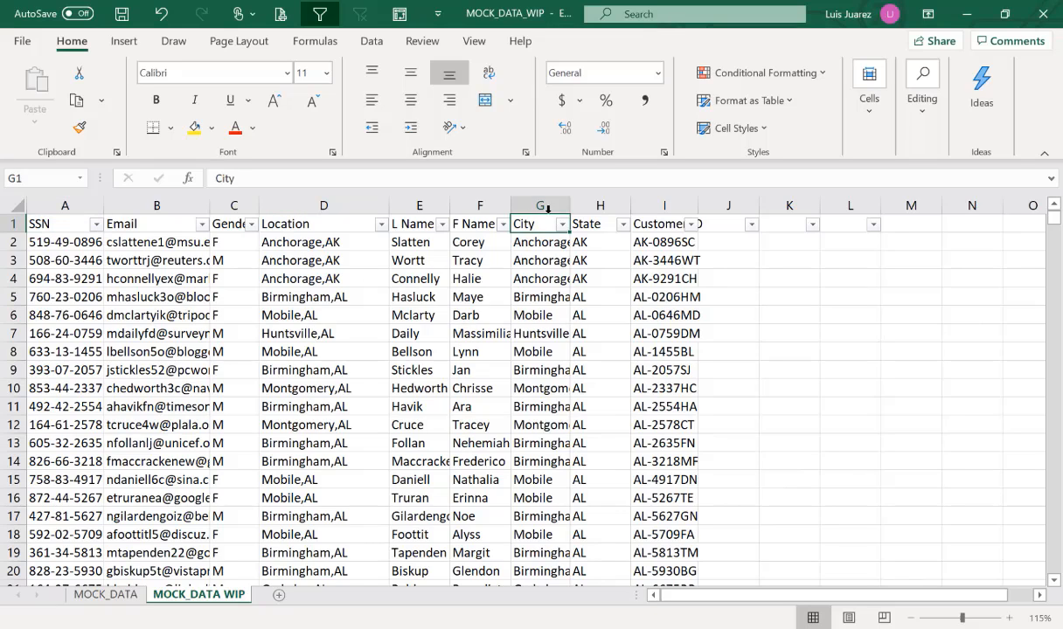
double_click(571, 208)
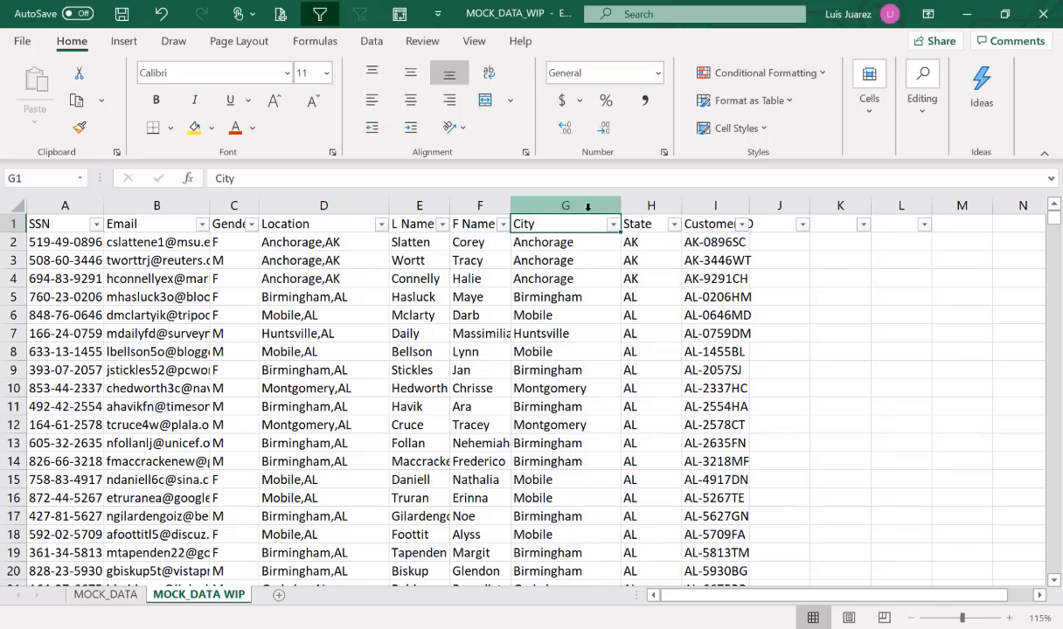
double_click(681, 206)
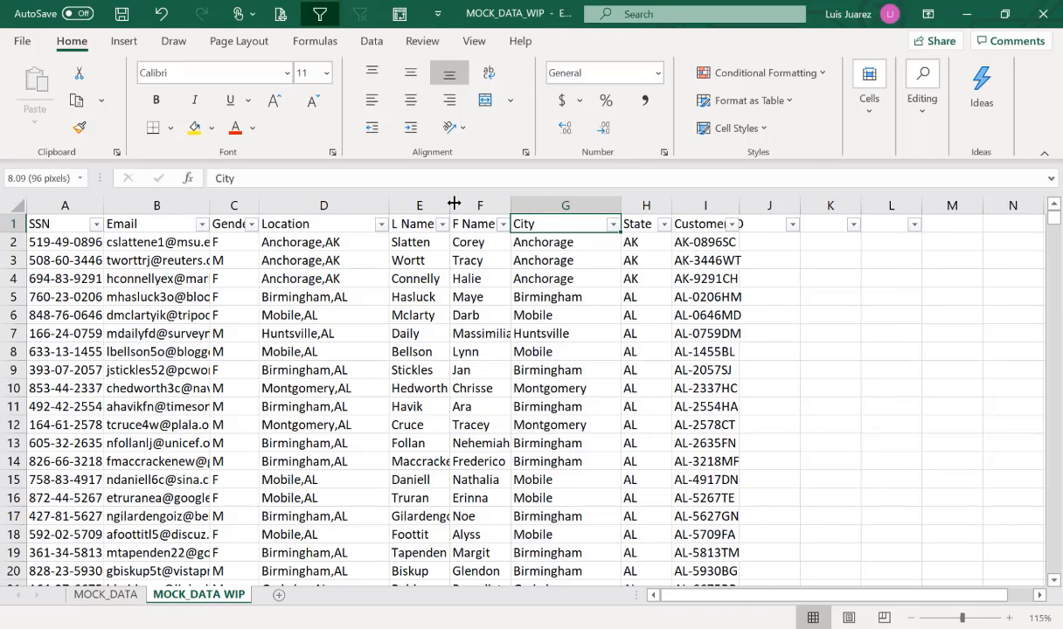
double_click(451, 204)
double_click(550, 204)
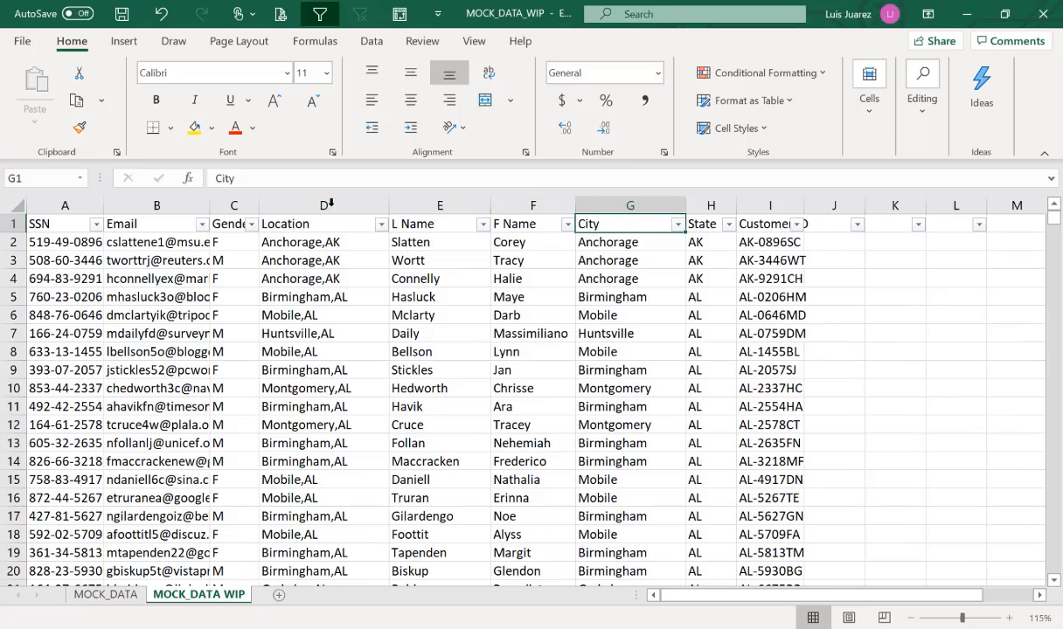
- Delete the Location column and fit all remaining columns to their contents
click(291, 205)
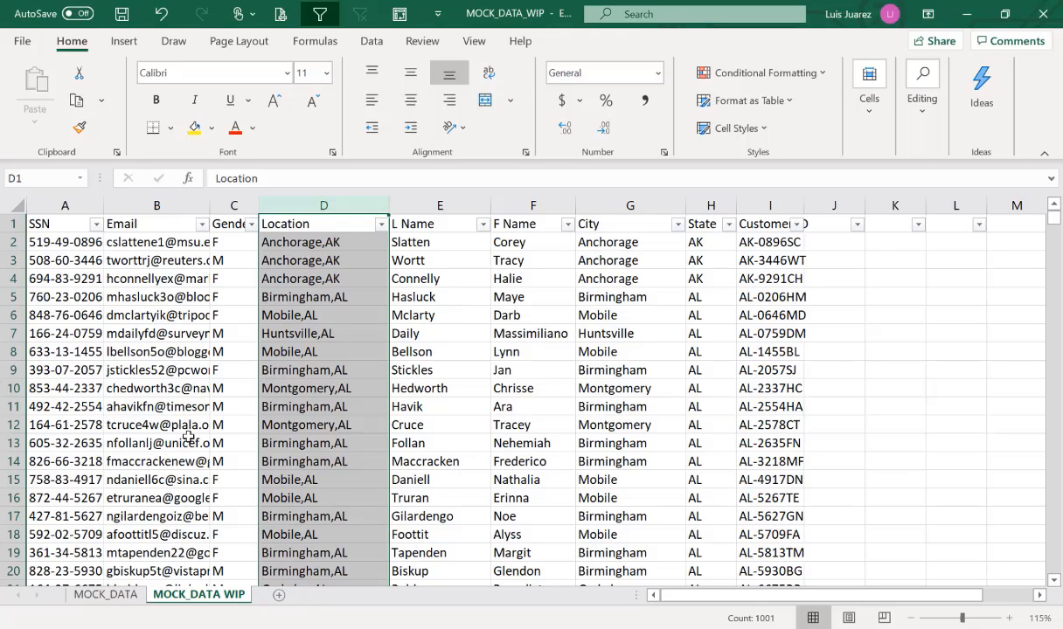
key(ctrl+minus)
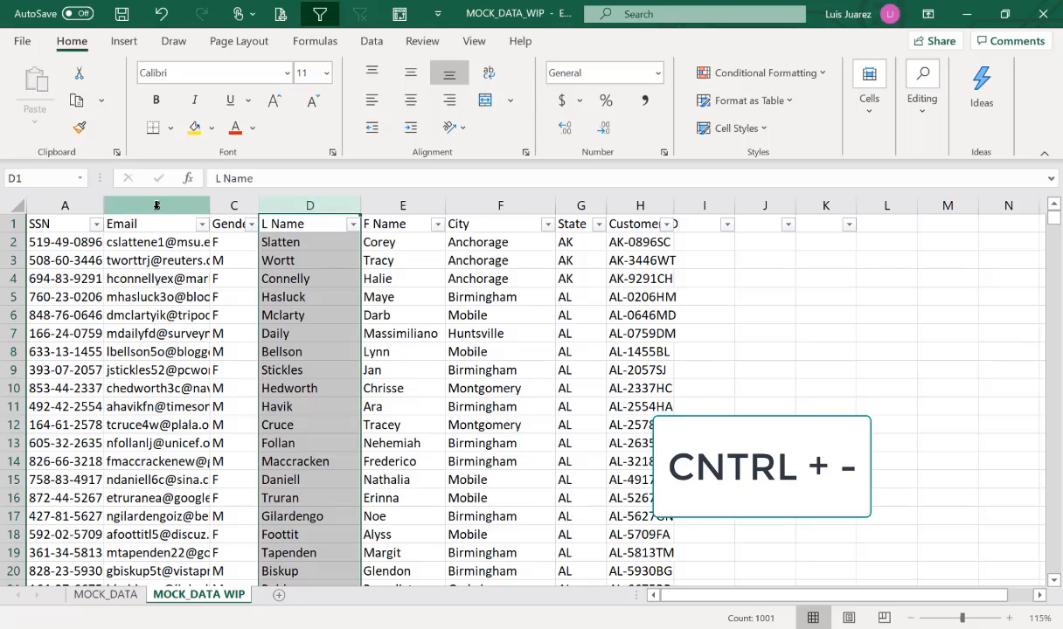
double_click(210, 206)
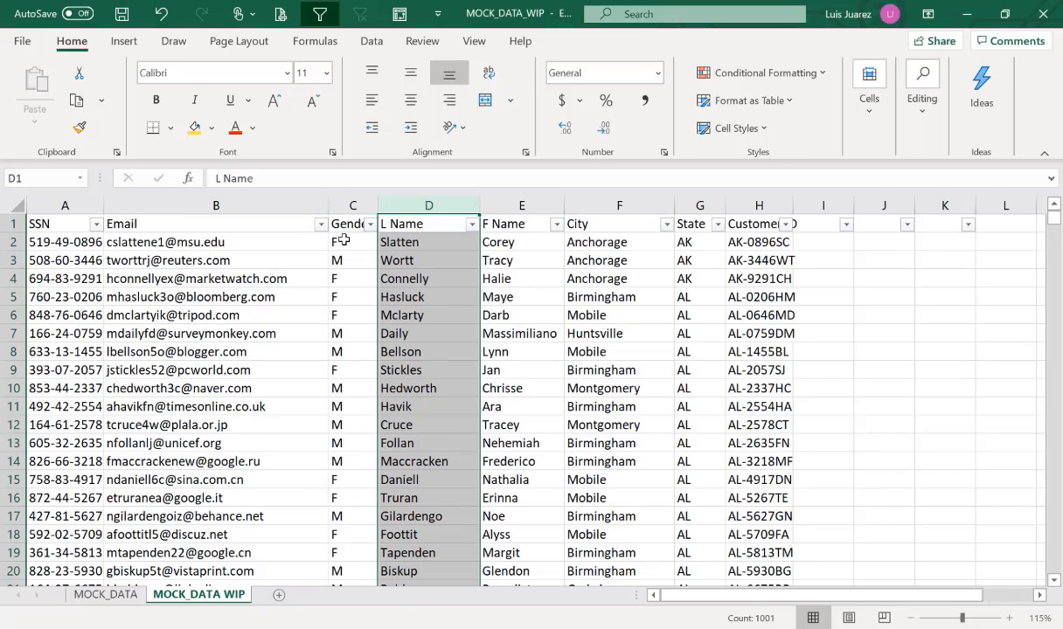
double_click(375, 206)
click(16, 205)
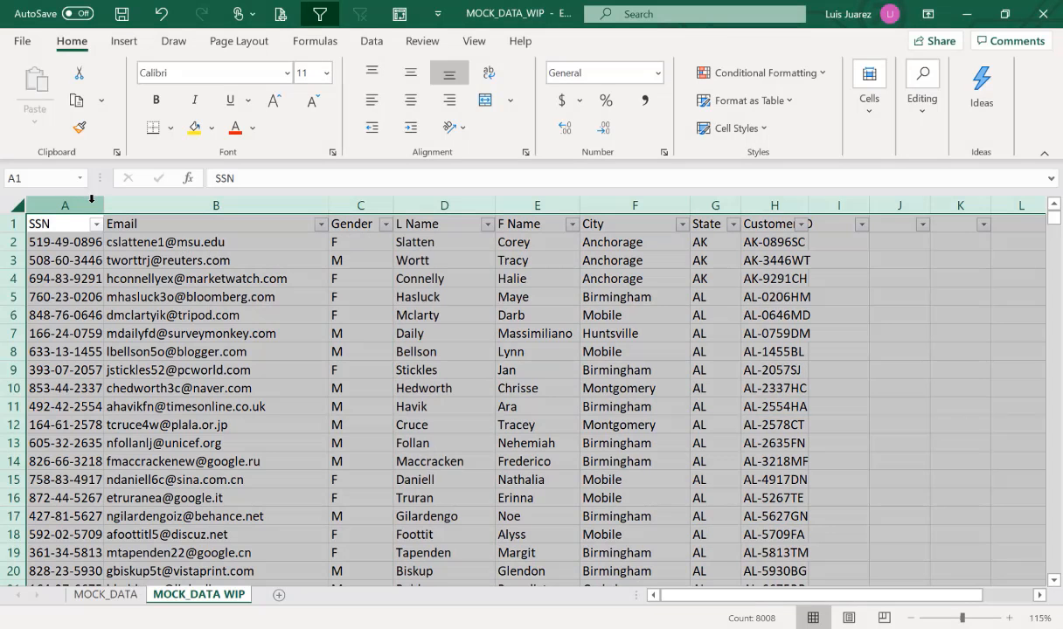
double_click(103, 206)
click(256, 330)
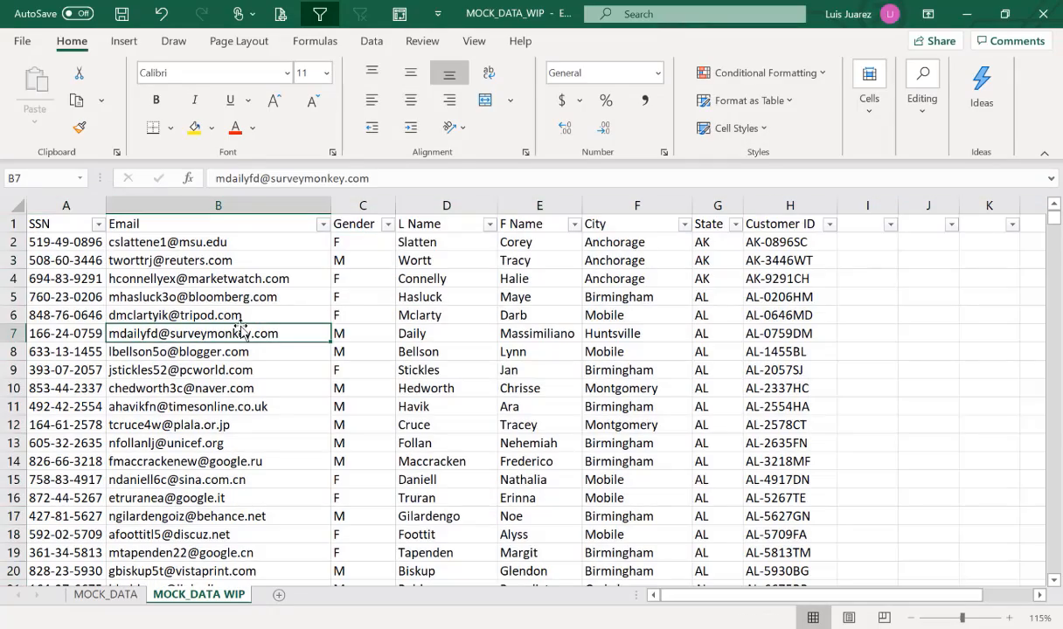
- Save the cleaned MOCK_DATA_WIP workbook
scroll(452, 390, down, 14)
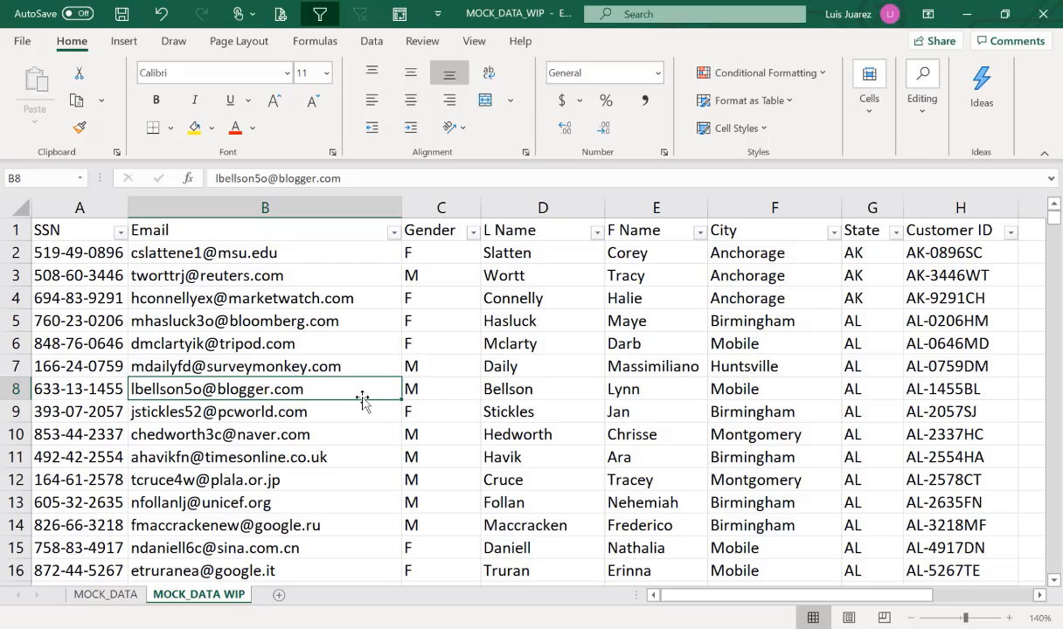
key(ctrl+s)
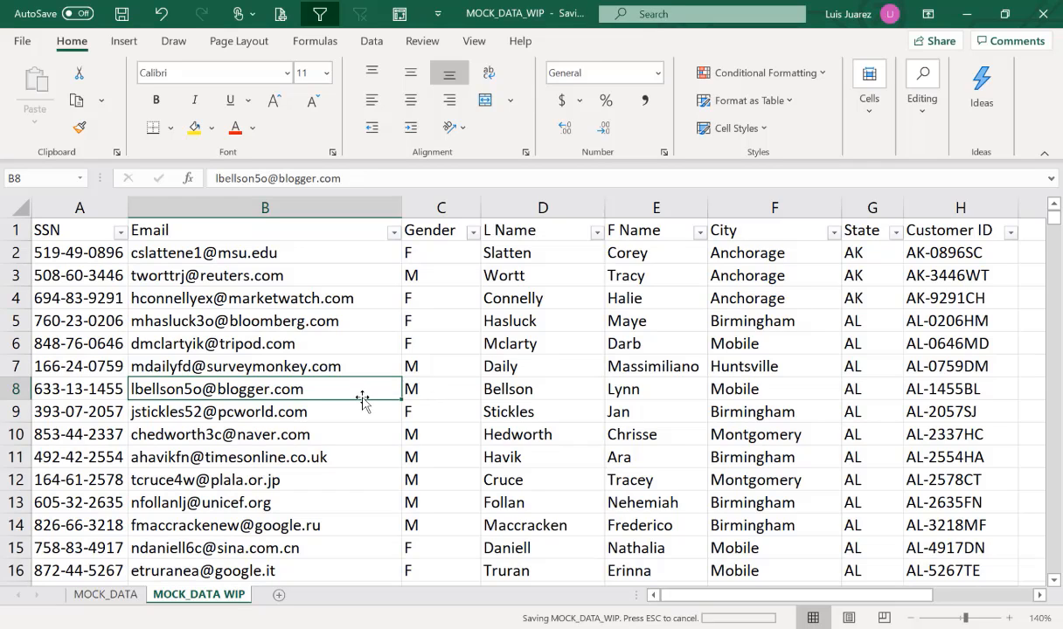